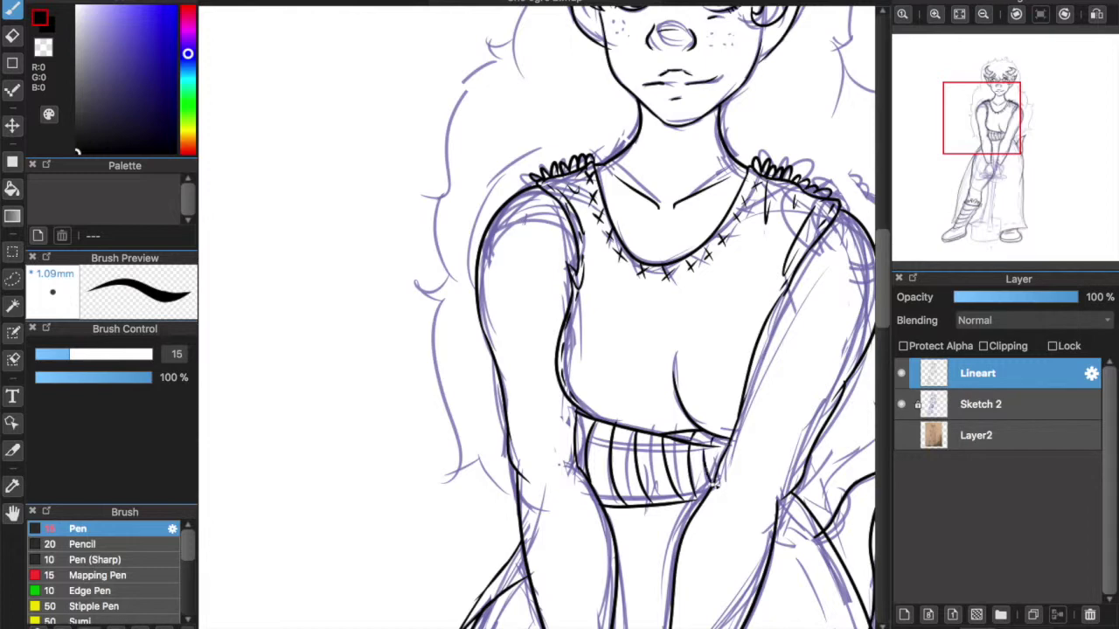
- Erase the stray marks on the Lineart layer at the hip beside the forearm
left_click_drag(687, 609, 440, 613)
left_click(12, 36)
left_click_drag(564, 539, 567, 551)
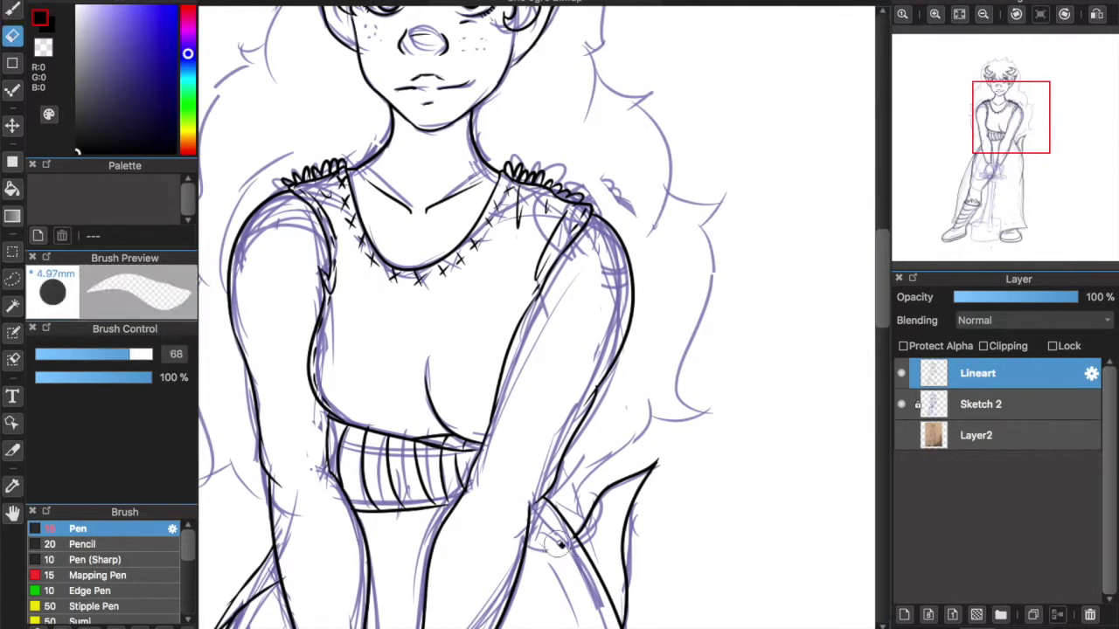
- Ink the hair outline over the top of the head and down the side at right with the Pen
key("b")
scroll(458, 263, "up", 8)
mouse_move(404, 187)
left_mouse_down()
mouse_move(436, 164)
mouse_move(459, 187)
mouse_move(535, 199)
left_mouse_up()
left_click_drag(338, 226, 274, 273)
left_click_drag(535, 202, 606, 282)
left_click_drag(602, 297, 598, 434)
left_click_drag(883, 229, 882, 247)
left_click_drag(548, 628, 524, 628)
mouse_move(518, 129)
left_mouse_down()
mouse_move(535, 177)
mouse_move(608, 134)
left_mouse_up()
key("super+z")
mouse_move(562, 167)
left_mouse_down()
mouse_move(588, 189)
mouse_move(634, 121)
mouse_move(585, 107)
left_mouse_up()
key("super+z")
- Ink the wavy hair outline at the figure's left from beside the ear down to the elbow
left_click_drag(418, 178, 407, 332)
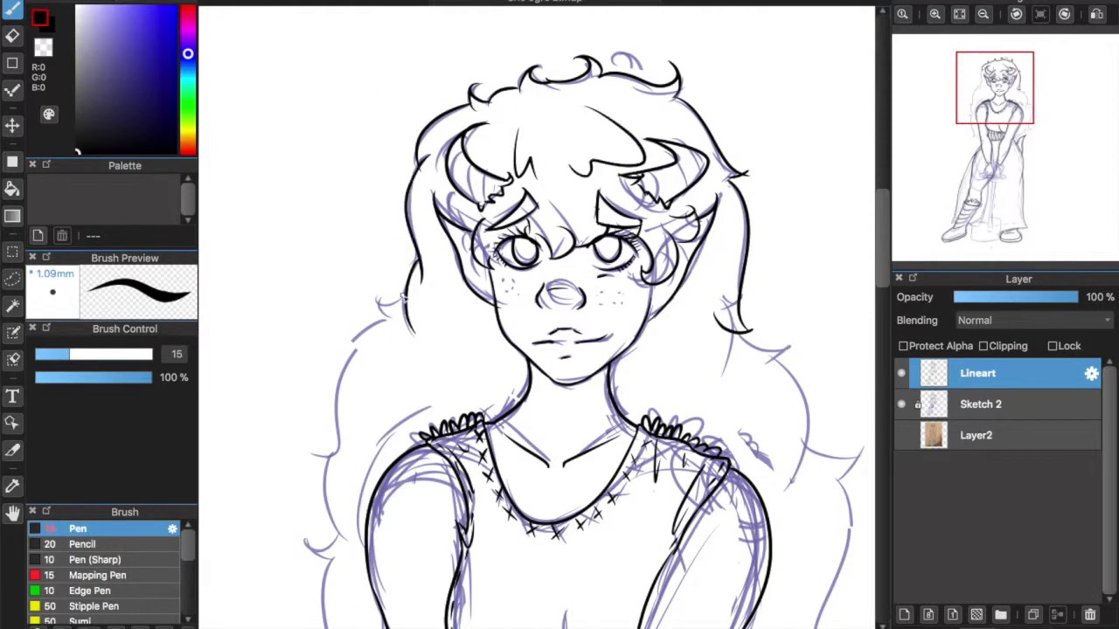
scroll(773, 284, "down", 5)
mouse_move(385, 117)
left_mouse_down()
mouse_move(339, 238)
mouse_move(346, 330)
mouse_move(318, 335)
mouse_move(333, 359)
mouse_move(365, 551)
left_mouse_up()
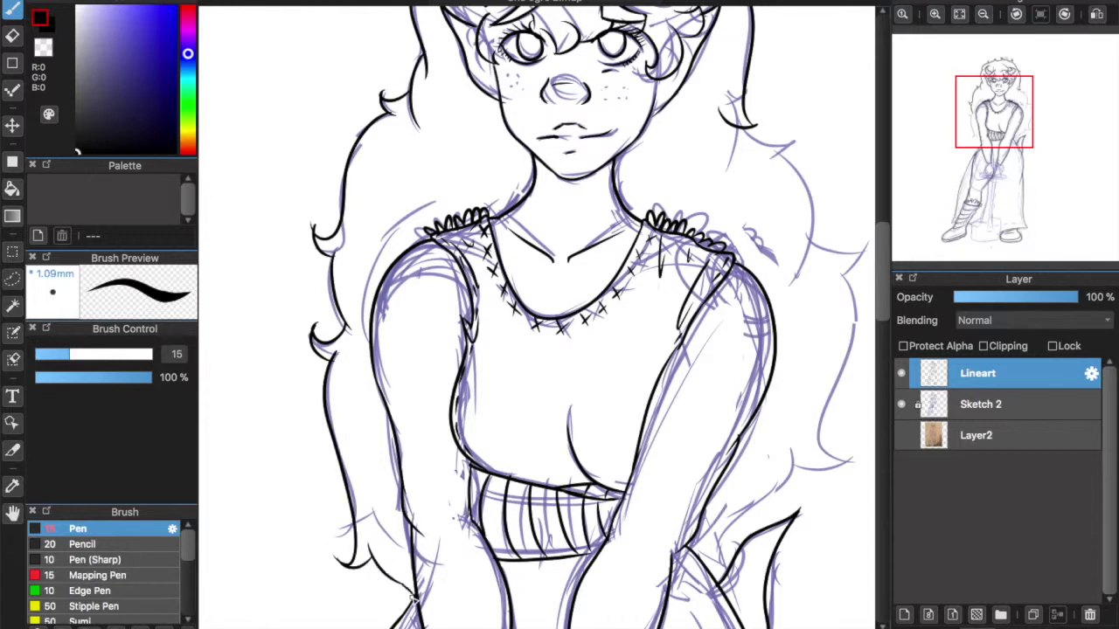
left_click_drag(395, 582, 415, 600)
- Ink the wavy hair outline at the figure's right from beside the face down to the waist
scroll(415, 600, "right", 4)
mouse_move(589, 122)
left_mouse_down()
mouse_move(642, 135)
mouse_move(629, 147)
left_mouse_up()
left_click_drag(629, 147, 639, 294)
mouse_move(661, 238)
left_mouse_down()
mouse_move(704, 223)
mouse_move(699, 371)
mouse_move(648, 470)
mouse_move(566, 551)
left_mouse_up()
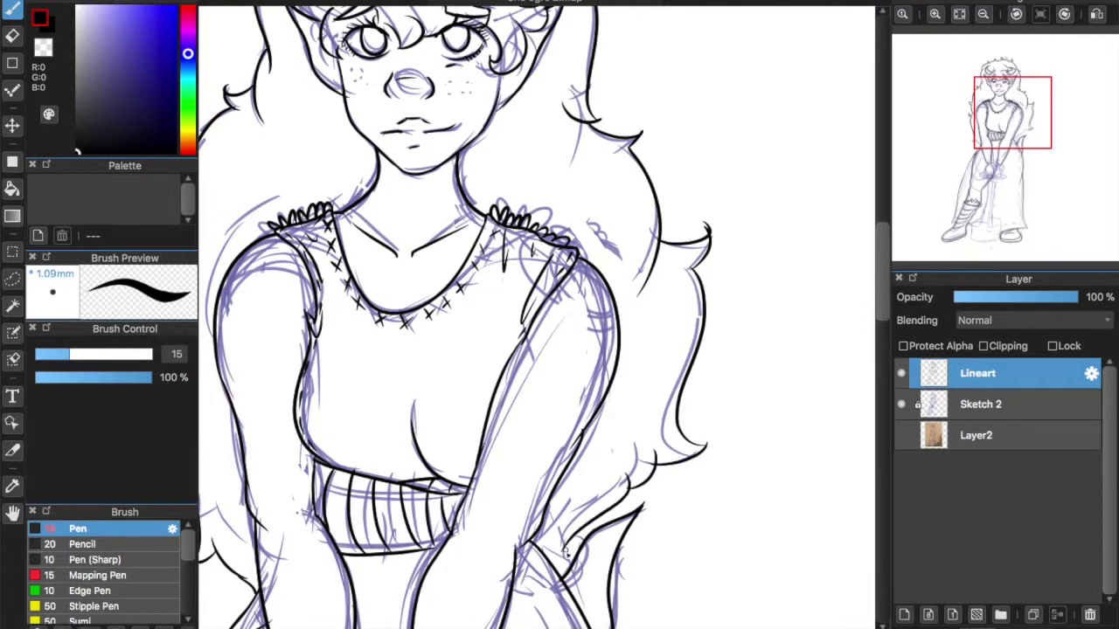
- Ink a dashed stitching line along the skirt's outer right edge from the hip down to the hem
scroll(536, 565, "down", 5)
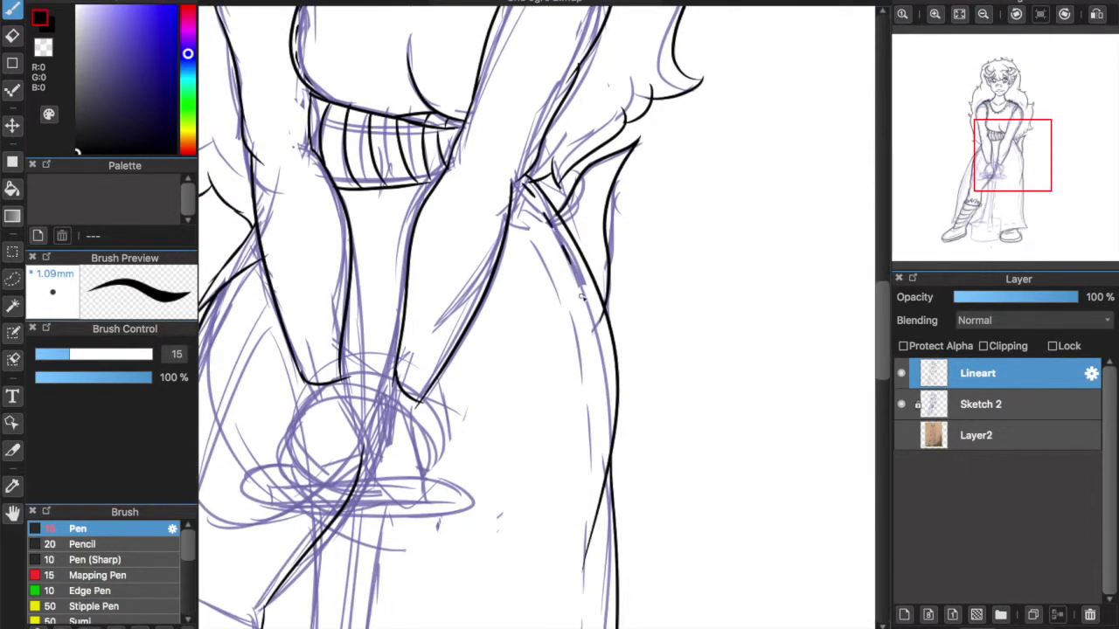
scroll(609, 418, "down", 4)
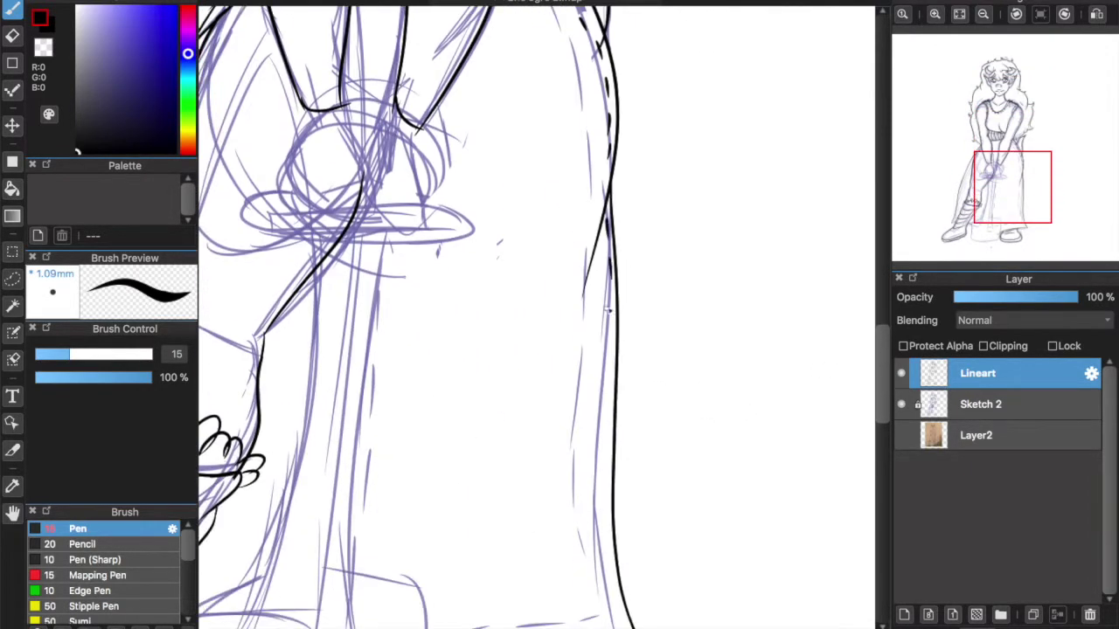
scroll(601, 320, "down", 3)
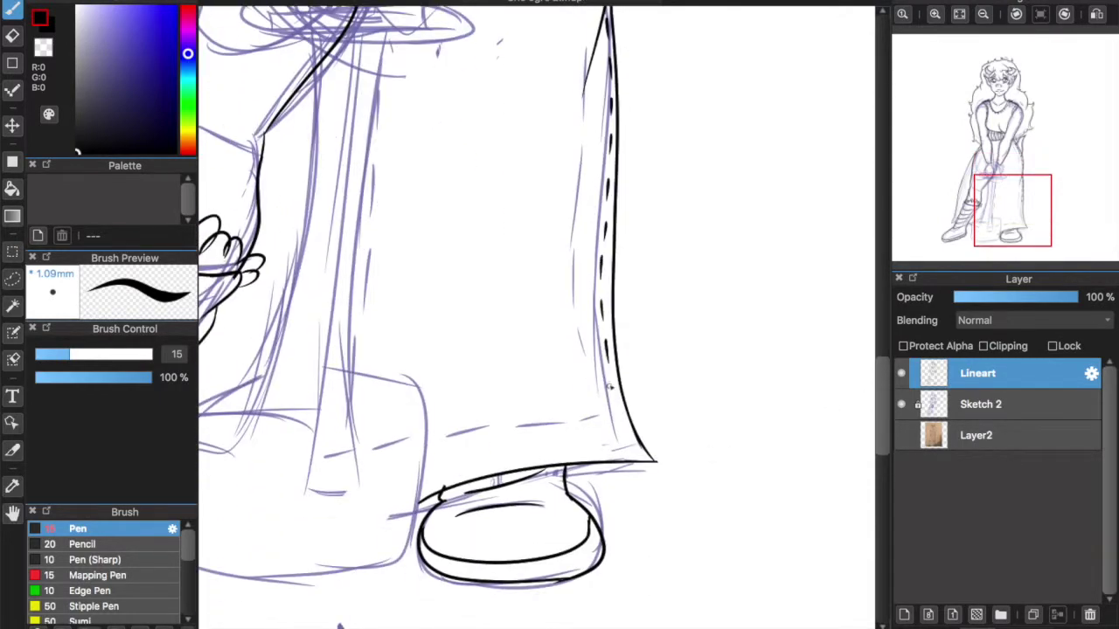
- Ink the inner detail lines of both ears and erase the excess line near the cheek
left_click_drag(884, 365, 885, 204)
left_click(936, 15)
left_click_drag(504, 371, 500, 393)
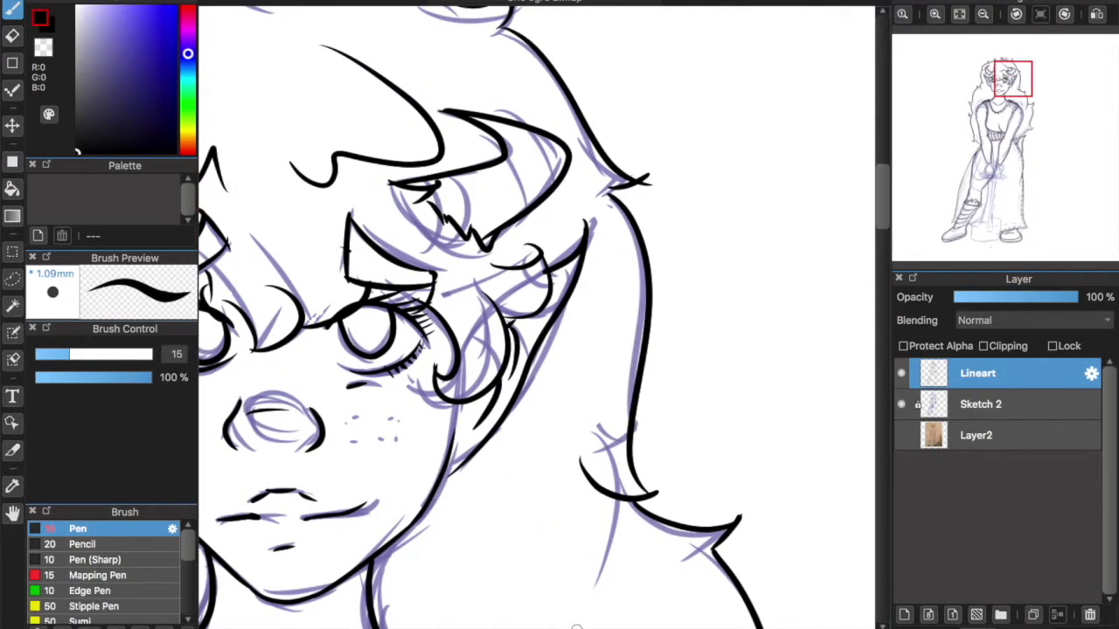
left_click_drag(576, 628, 526, 626)
left_click_drag(509, 331, 524, 372)
left_click_drag(499, 293, 501, 333)
left_click(12, 35)
left_click_drag(566, 428, 565, 440)
- Ink a narrow vertical slit pupil in each eye
left_click(13, 11)
left_click_drag(609, 304, 611, 343)
left_click_drag(611, 304, 613, 342)
left_click_drag(772, 302, 779, 337)
left_click_drag(775, 302, 781, 337)
- Fill both eyebrows with solid black using the Bucket tool, undoing any fill that goes wrong
left_click(12, 188)
left_click(617, 233)
key("ctrl+z")
left_click(785, 253)
key("ctrl+z")
left_click(604, 239)
key("ctrl+z")
left_click(581, 263)
left_click(618, 238)
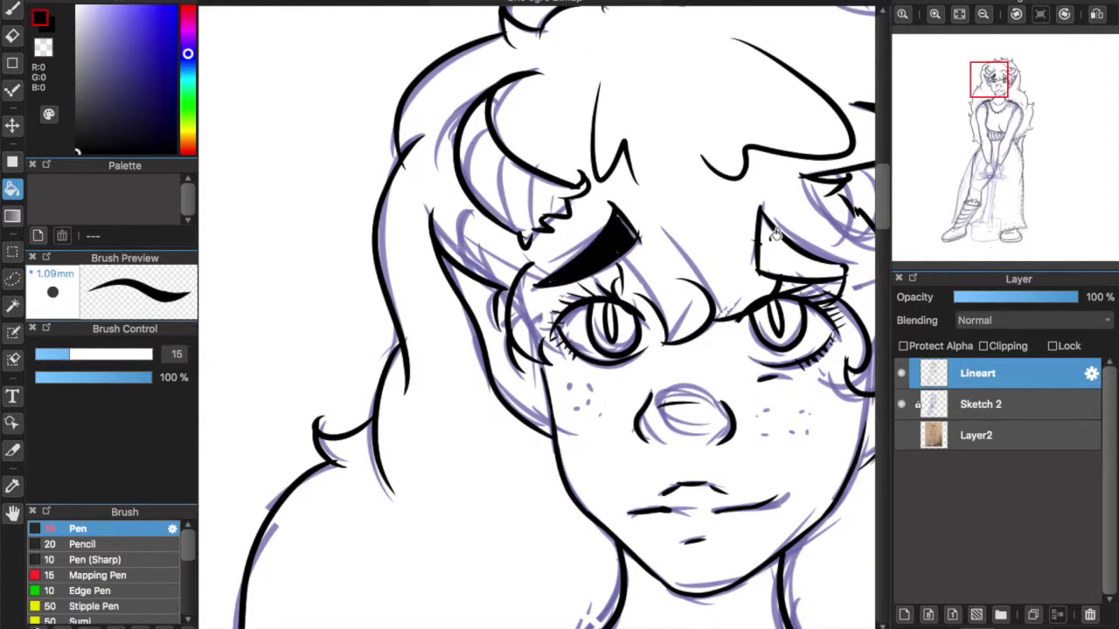
left_click(799, 253)
- Ink short hair strokes at the inner ends of both eyebrows
key("b")
left_click_drag(599, 263, 614, 259)
mouse_move(634, 233)
left_mouse_down()
mouse_move(629, 202)
mouse_move(640, 200)
left_mouse_up()
left_click_drag(756, 266, 738, 211)
left_click_drag(755, 245, 752, 212)
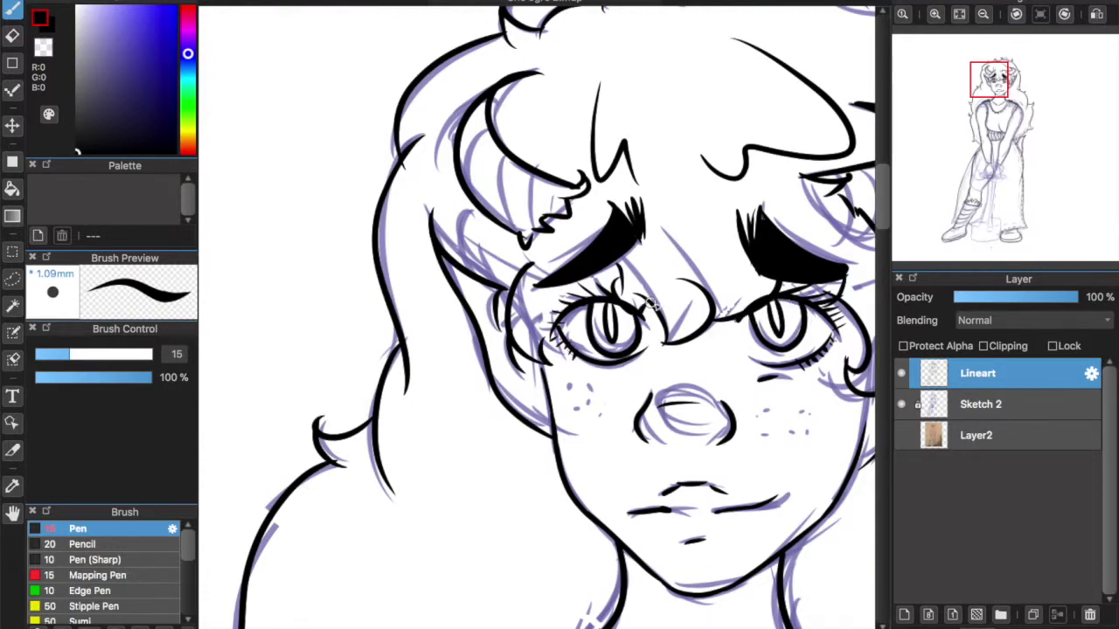
key("ctrl+minus")
key("ctrl+minus")
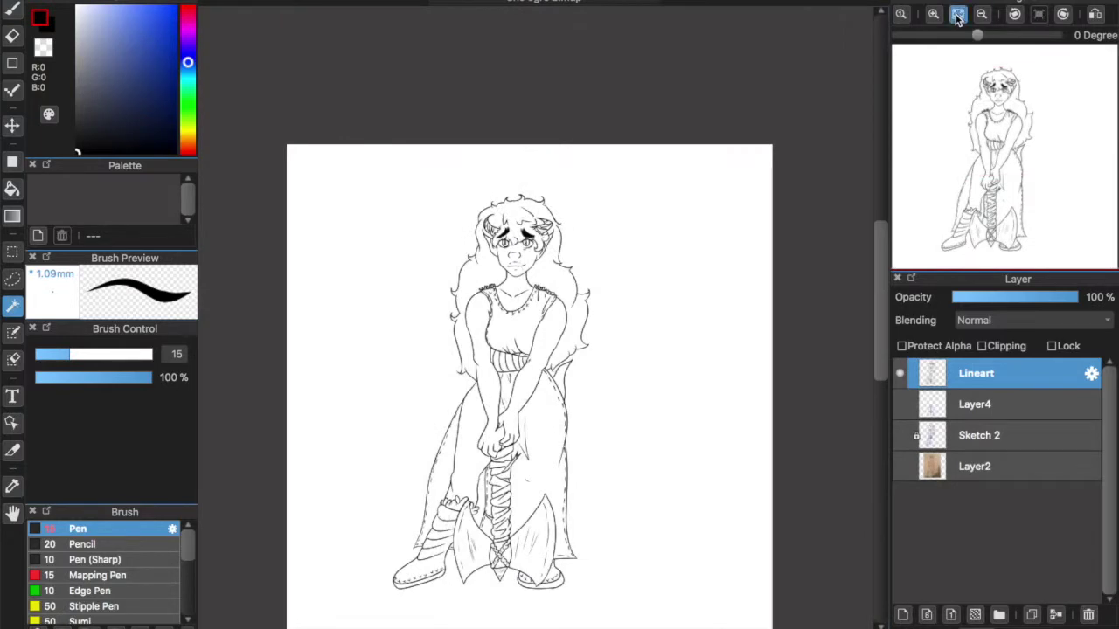
- Add a new layer below Lineart and name it Skin
left_click(958, 16)
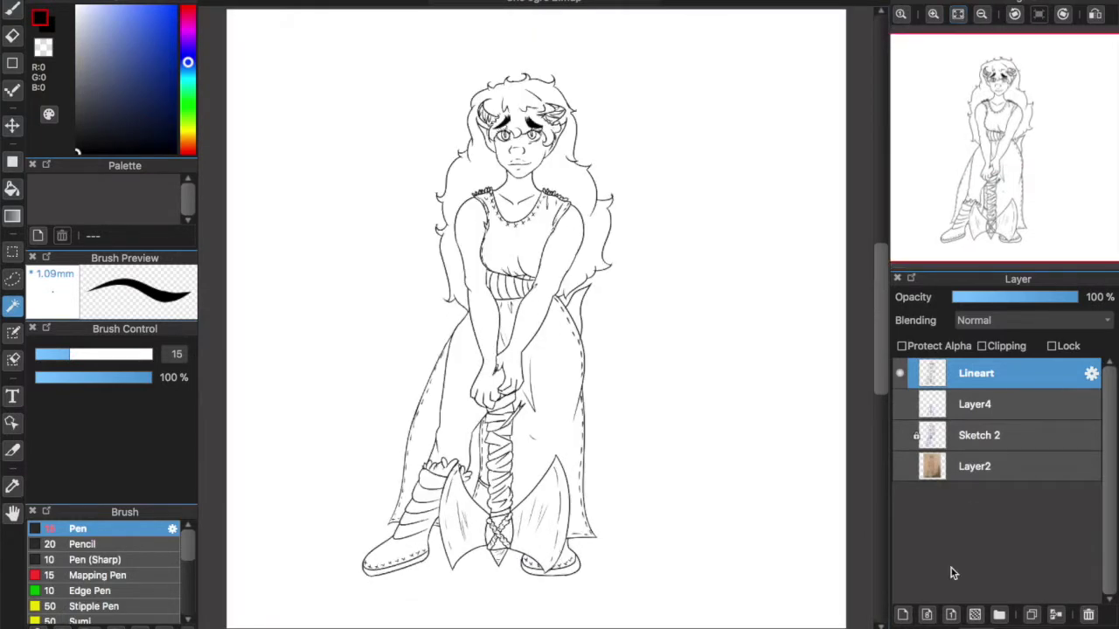
left_click(903, 614)
left_click(1035, 371)
left_click(1070, 413)
double_click(1028, 411)
type("Skin")
key("Return")
- Add three more layers above Skin and rename the lowest one Hair
left_click(904, 612)
left_click(904, 612)
left_click(903, 611)
left_click(1001, 473)
double_click(1001, 469)
type("Hair")
key("Return")
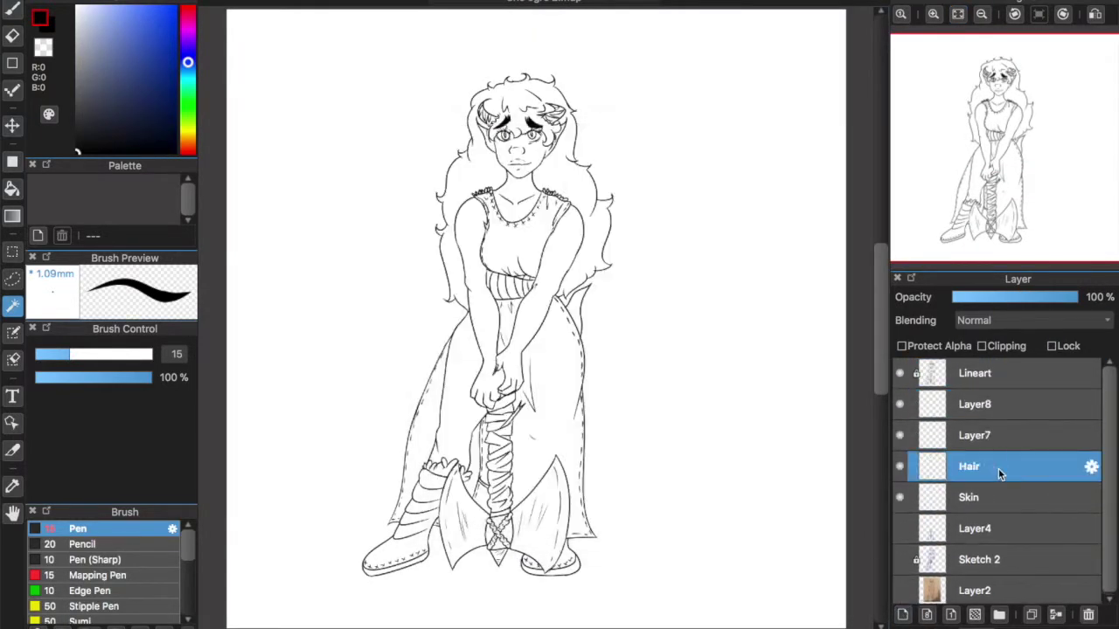
- Rename the two unnamed layers above Hair as Eyes and Clothes base
double_click(988, 436)
type("Eyes")
key("Return")
double_click(983, 405)
type("Clothes base")
key("Return")
- Add two layers above Clothes base and name them Shoes and Axe
left_click(903, 615)
left_click(903, 614)
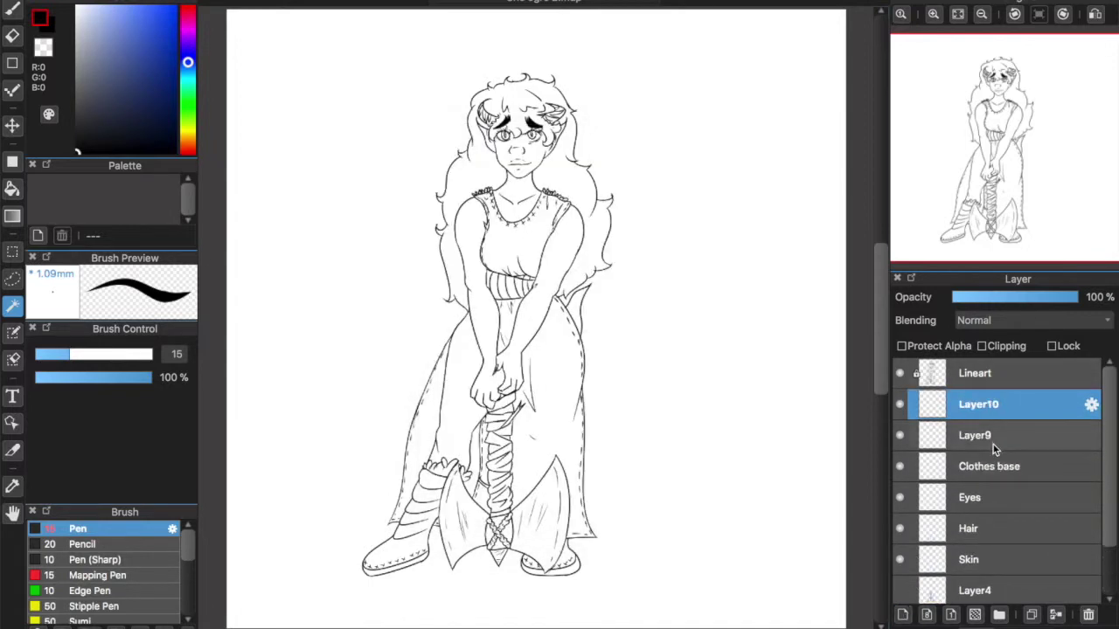
double_click(993, 437)
type("Shoes")
key("Return")
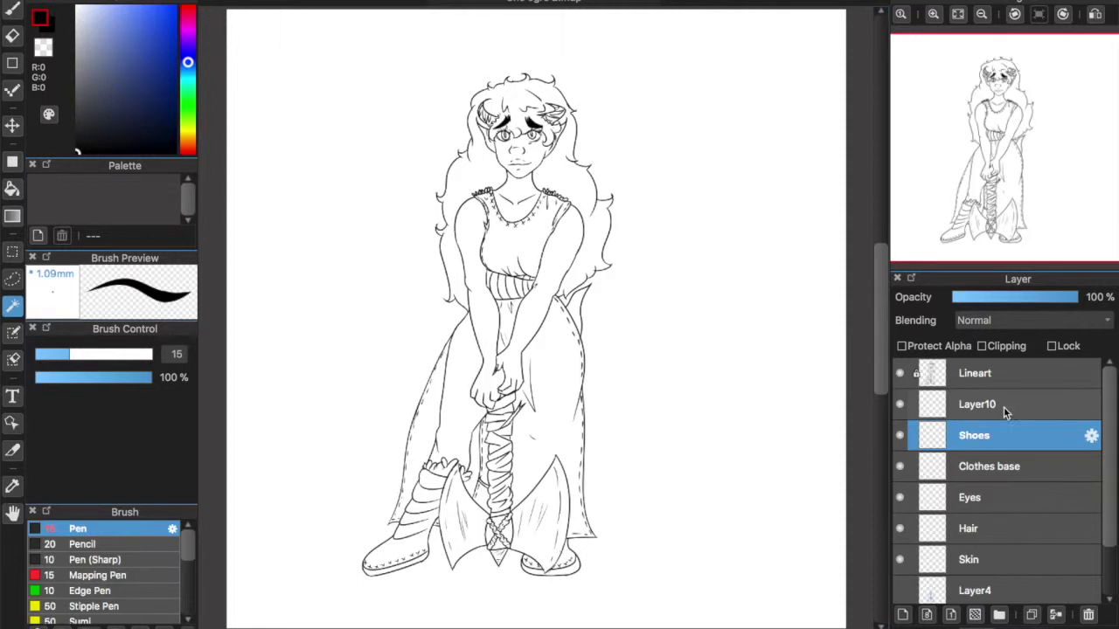
double_click(1002, 405)
type("Axe")
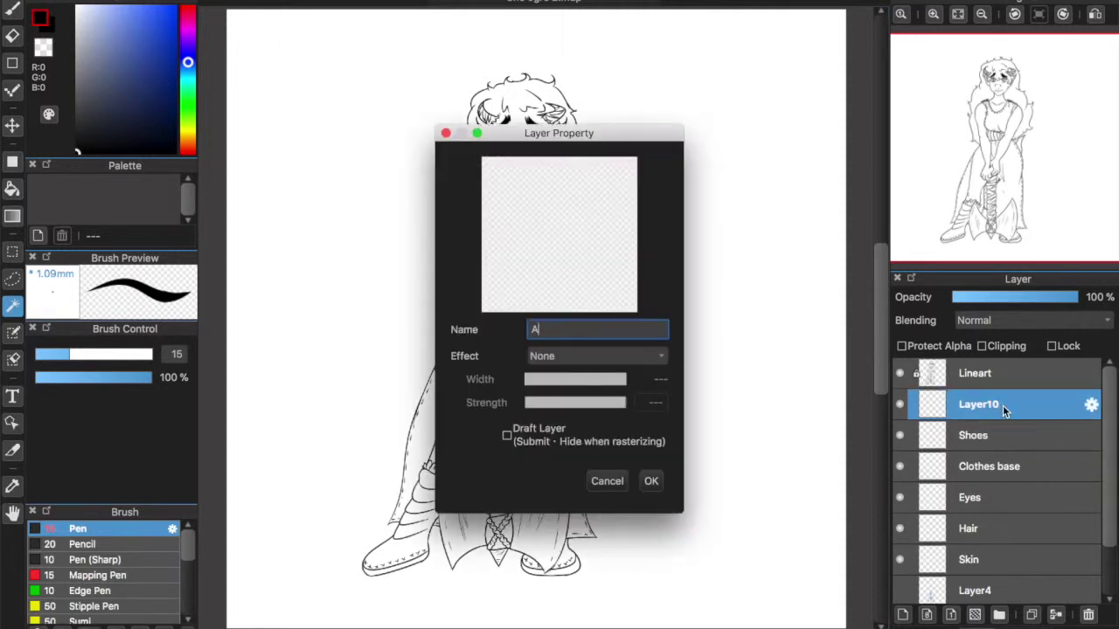
key("Return")
- Select the Skin layer and pick a pale peach colour
left_click(991, 557)
left_click_drag(188, 131, 188, 141)
left_click_drag(113, 33, 98, 7)
left_click(188, 143)
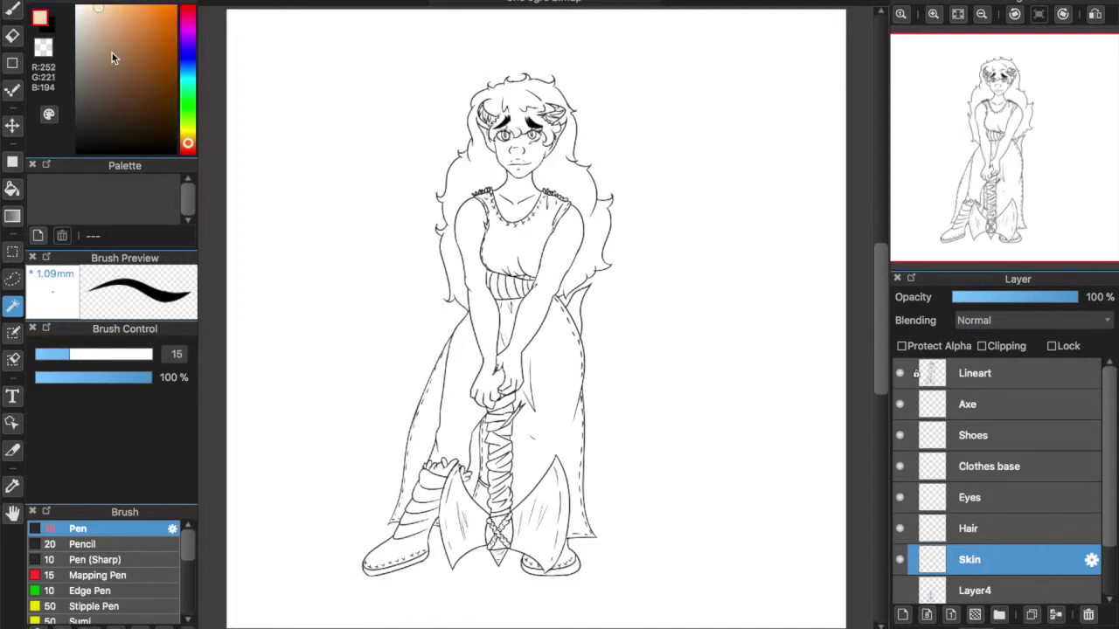
- Add a new layer and move it to the bottom of the stack, beneath Layer2
left_click_drag(1110, 398, 1111, 444)
left_click(1007, 532)
left_click(1003, 560)
left_click(903, 615)
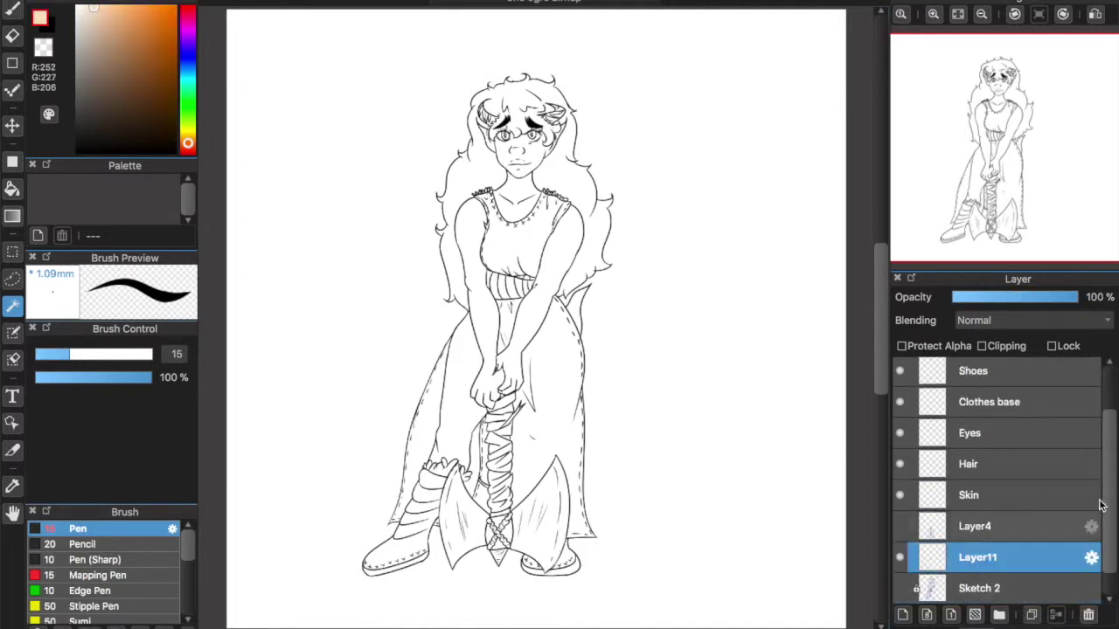
scroll(1038, 565, "down", 1)
left_click_drag(1016, 539, 1017, 598)
- Select the area around the figure with the Magic Wand, fill it with grey-green R:108 G:132 B:121, and deselect
left_click_drag(188, 70, 189, 90)
left_click(101, 66)
left_click(12, 188)
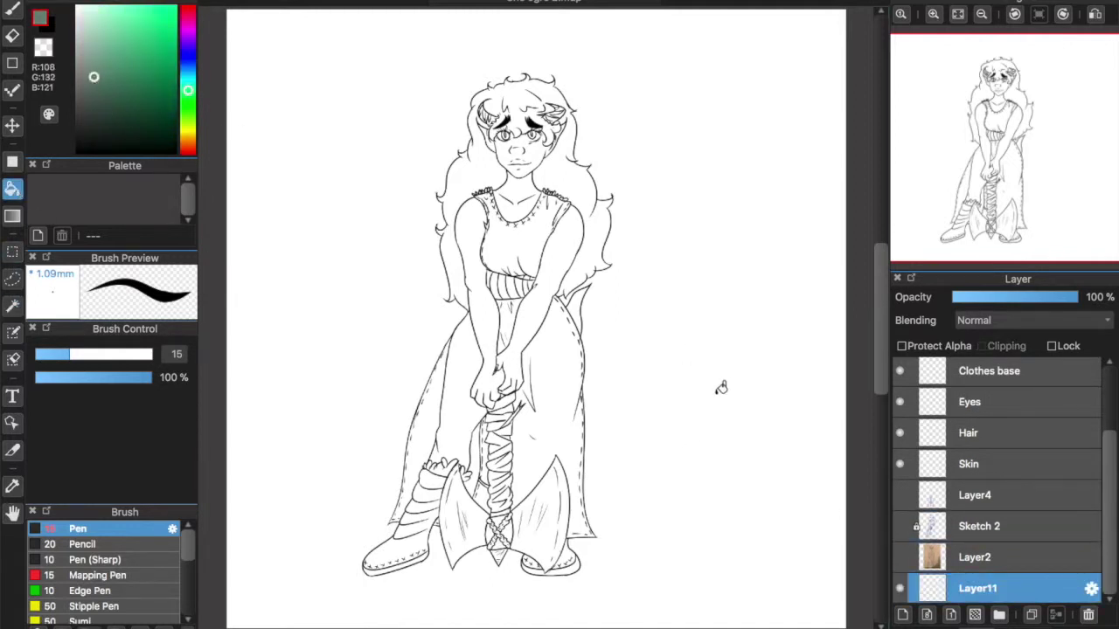
left_click(13, 308)
left_click(297, 328)
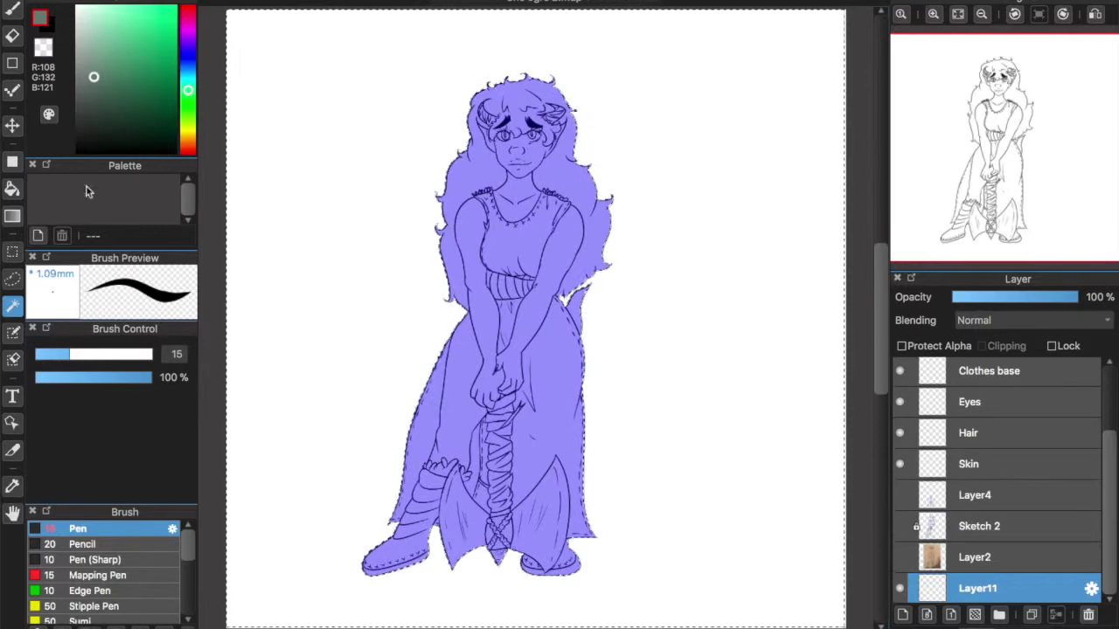
left_click(12, 190)
left_click(215, 383)
key("super+d")
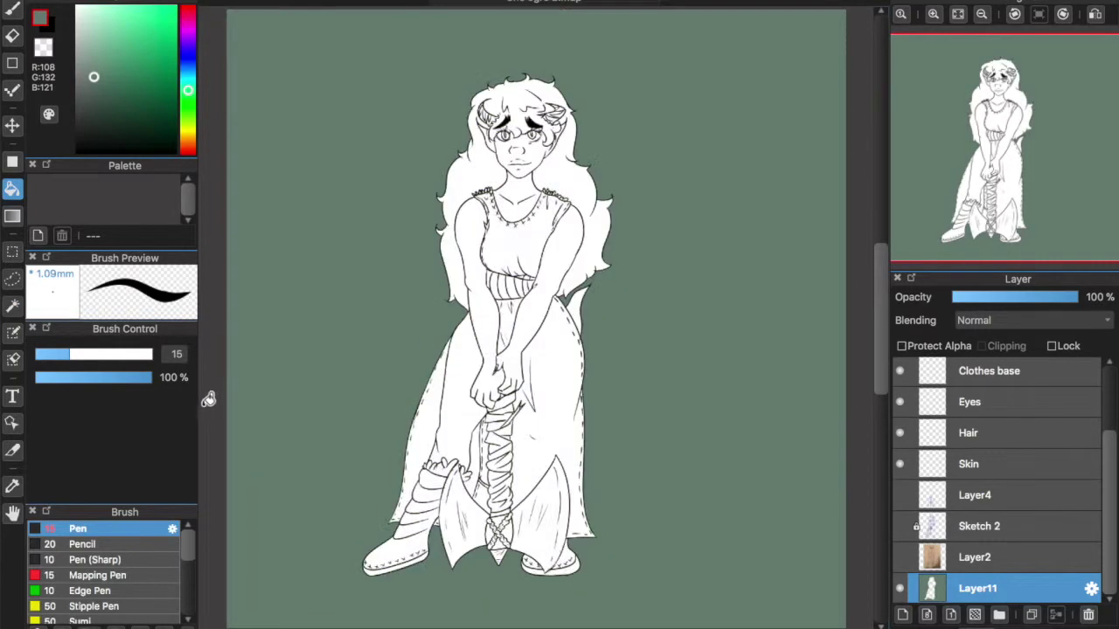
- Set the Pen colour to pale peach, R:249 G:224 B:204, for the skin
key("b")
left_click(188, 142)
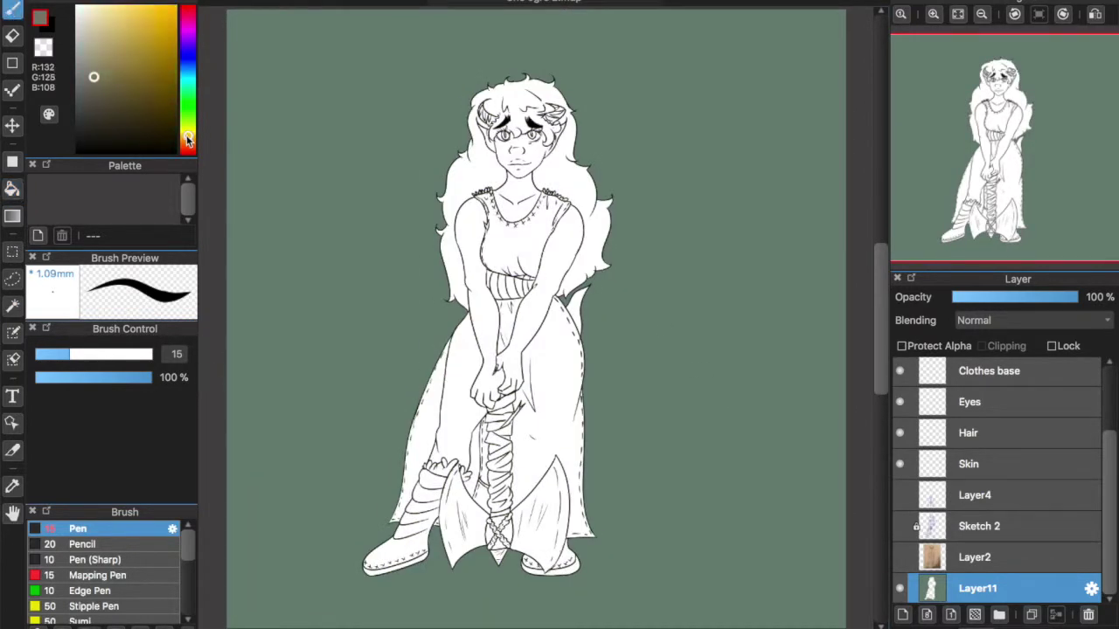
left_click(97, 11)
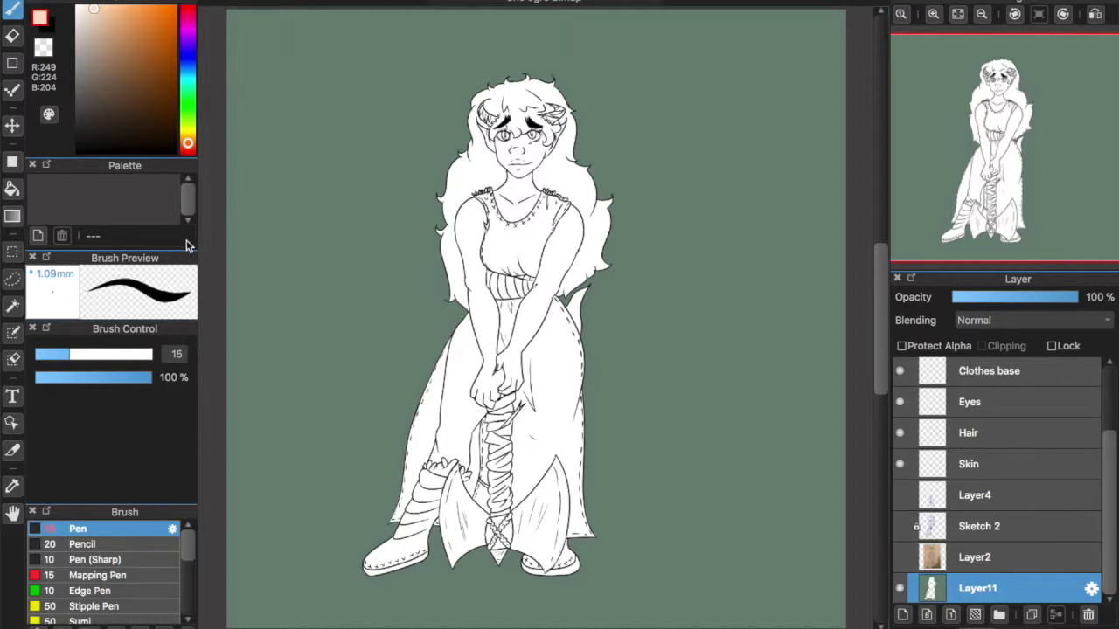
left_click(934, 15)
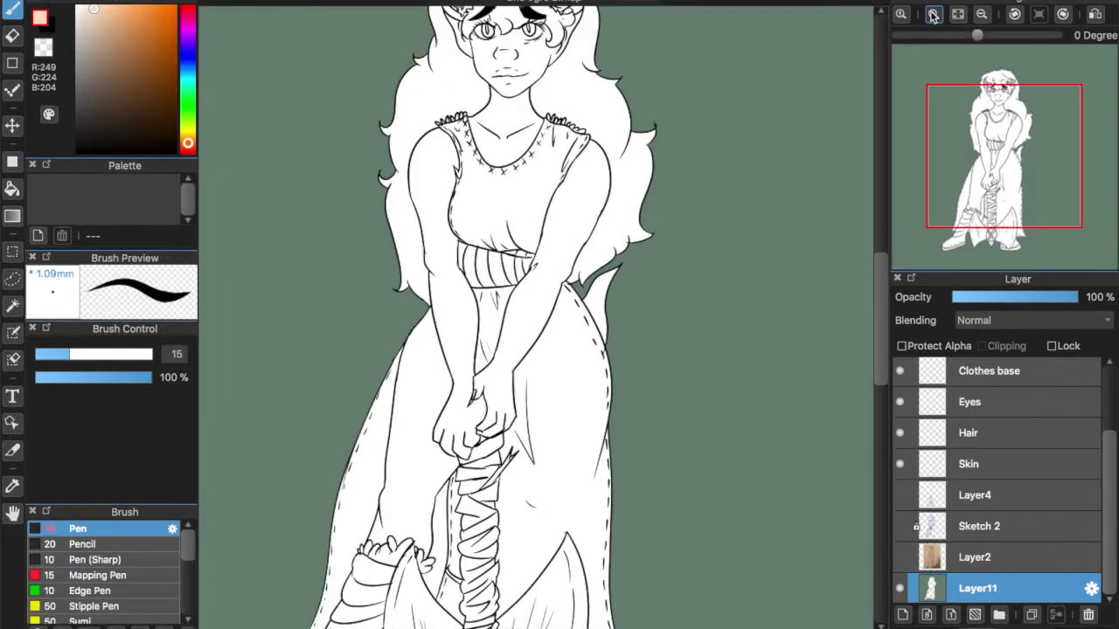
left_click(934, 15)
left_click_drag(881, 295, 881, 230)
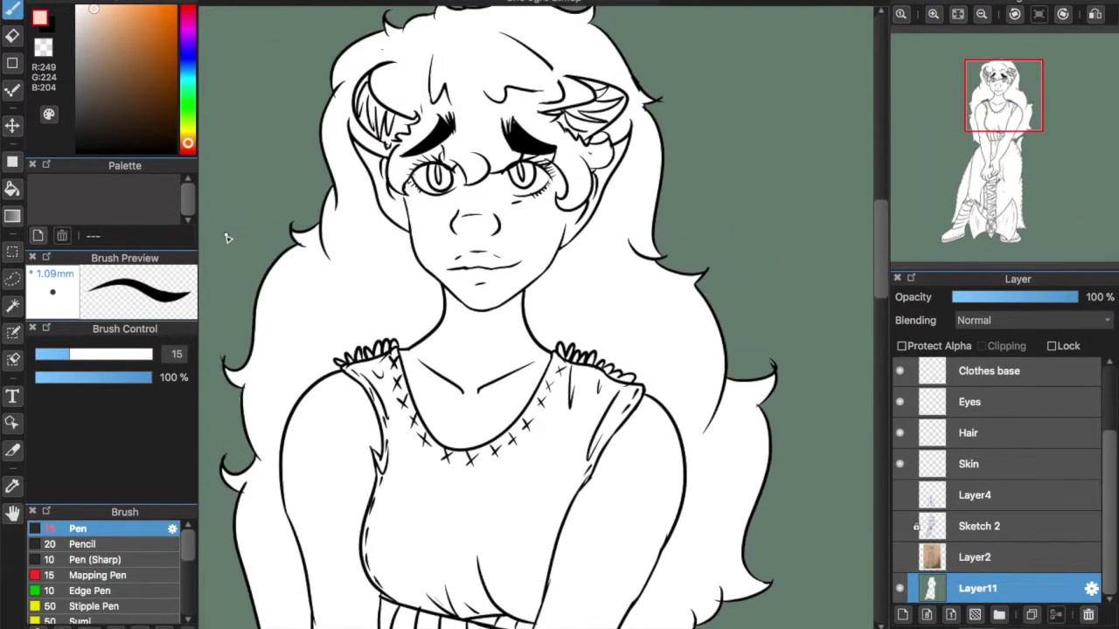
- Try painting the face skin freehand with the Pen at size 110
left_click(146, 355)
left_click_drag(437, 207, 437, 264)
left_click_drag(458, 247, 505, 253)
key("super+z")
key("super+z")
- Lighten the skin colour to R:254 G:237 B:223 and test it with a stroke on the face
left_click(88, 7)
left_click_drag(429, 210, 493, 243)
key("super+z")
- Try filling the face, neck, arms and bare leg with light peach on the background layer
left_click(12, 189)
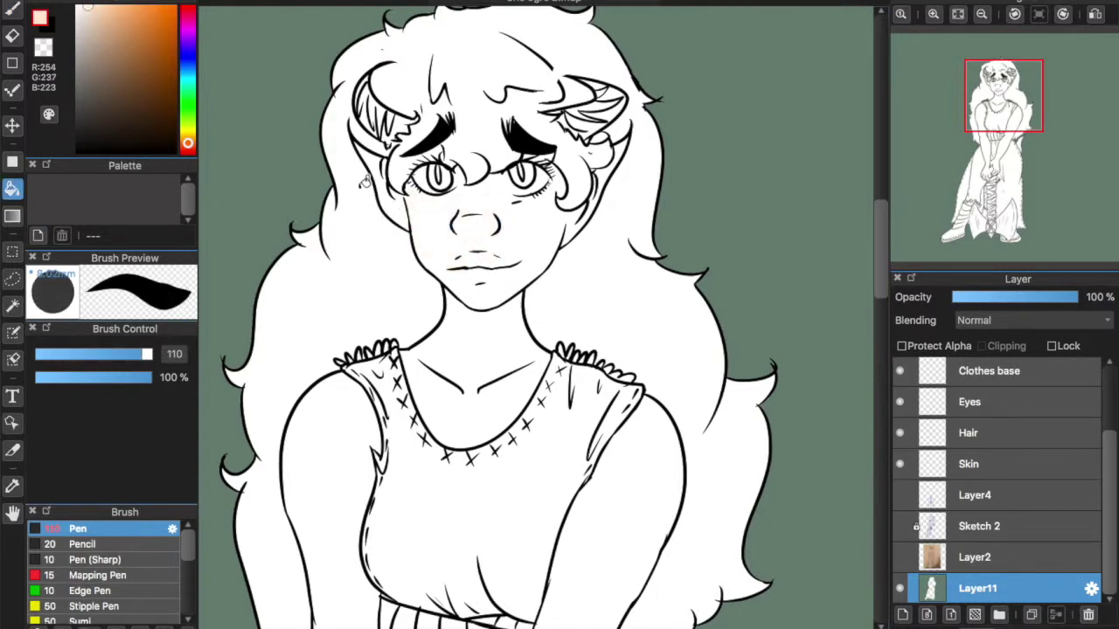
left_click(431, 238)
left_click(490, 343)
left_click_drag(881, 230, 890, 377)
left_click(651, 321)
left_click(345, 352)
scroll(885, 350, "up", 8)
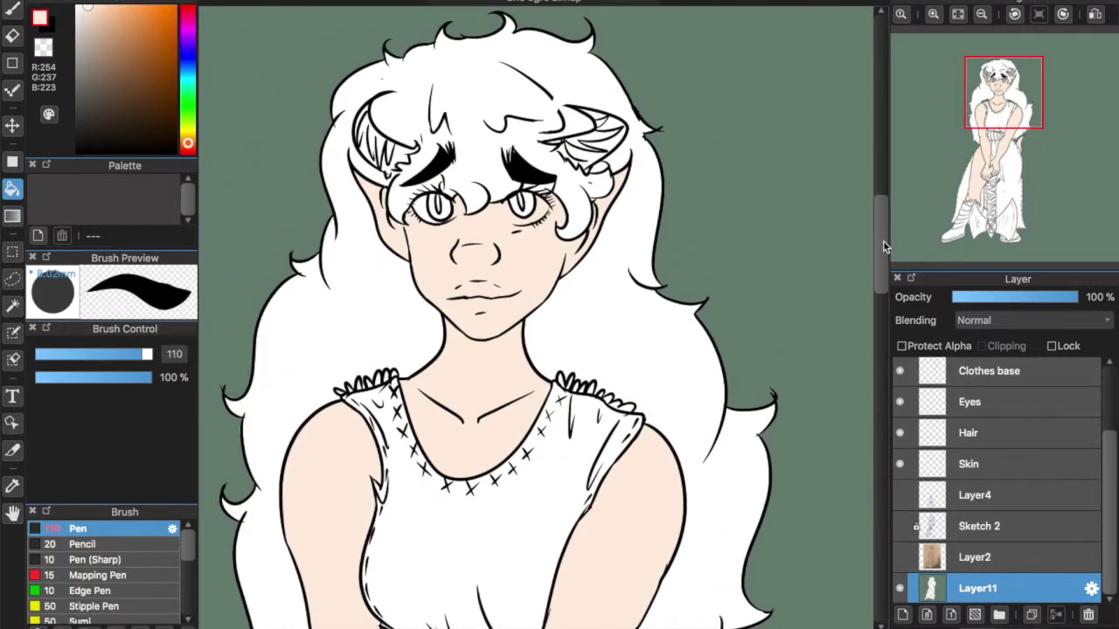
scroll(881, 262, "down", 4)
scroll(878, 271, "up", 4)
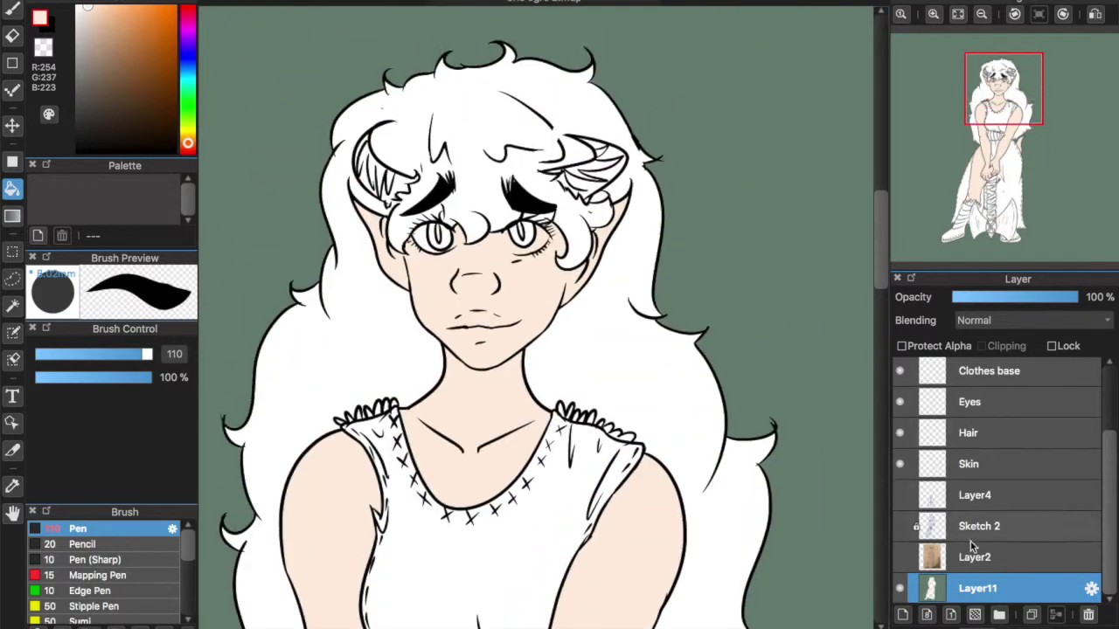
- Undo the skin fills made on the background layer
key("super+z")
key("super+z")
key("super+z")
key("super+z")
key("super+z")
- Fill the face, neck, arms and other bare skin with light peach on the Skin layer
left_click(978, 472)
left_click(519, 264)
left_click(498, 397)
left_click(676, 514)
left_click(337, 503)
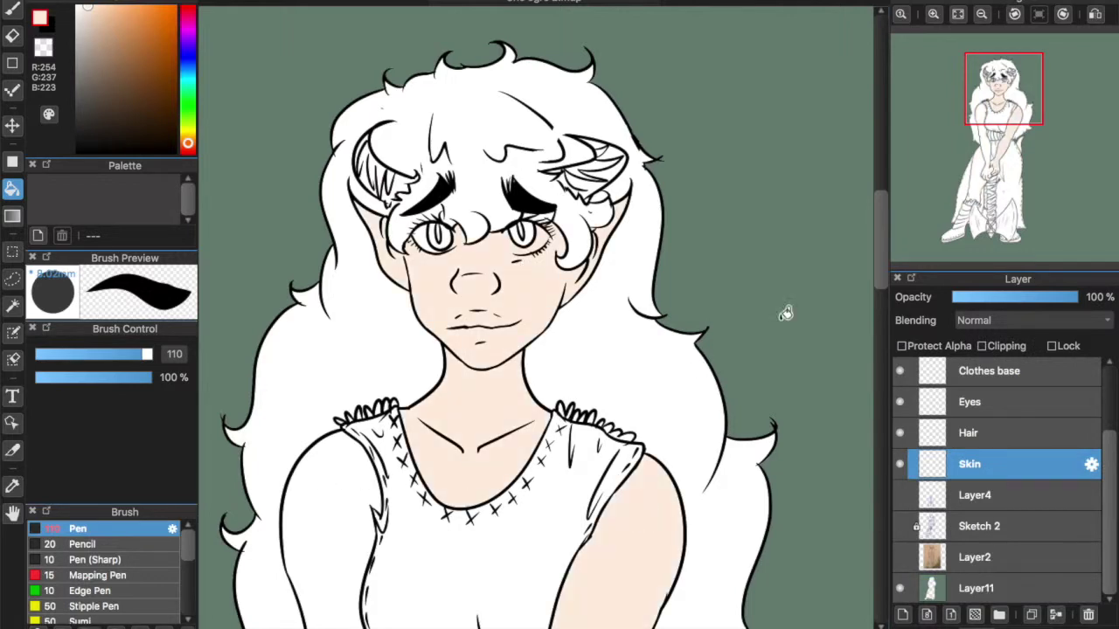
scroll(886, 365, "down", 7)
scroll(886, 365, "up", 4)
left_click(687, 451)
- Fill the hair with brown, R:119 G:84 B:54, on the Hair layer
left_click(988, 439)
scroll(874, 295, "up", 5)
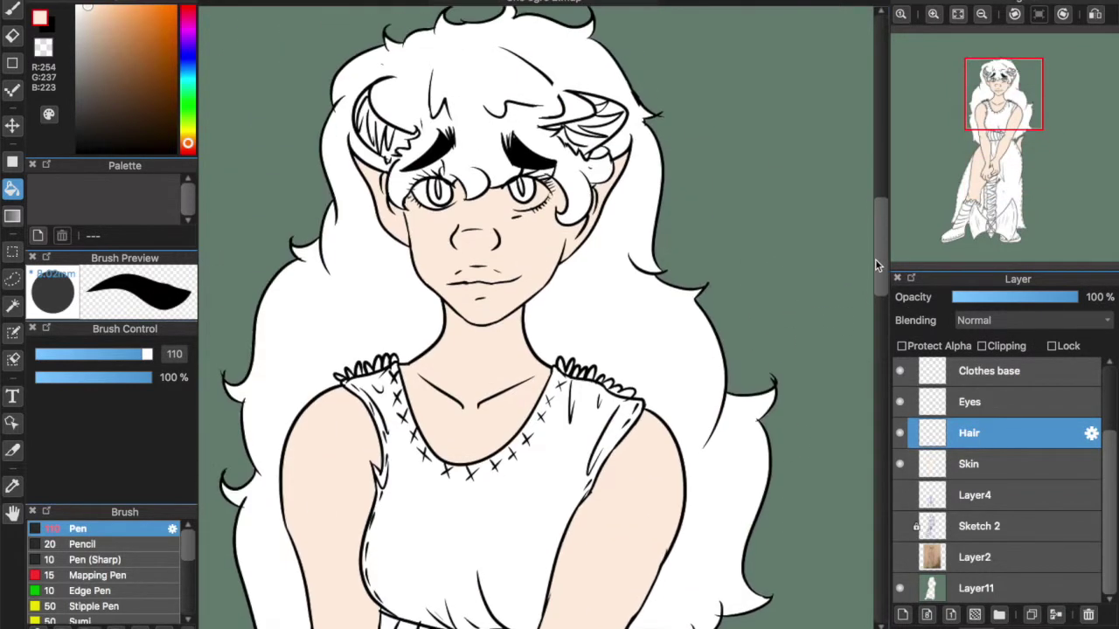
left_click(130, 84)
left_click(468, 64)
left_click(597, 159)
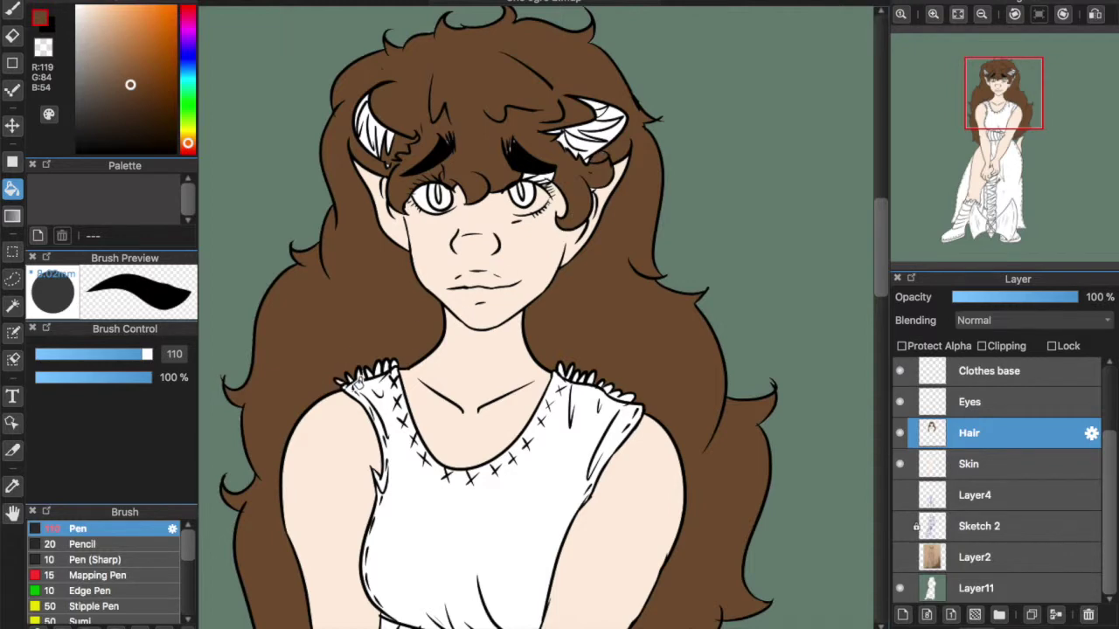
- Add a new layer, place it between Eyes and Hair, and name it white eyes
left_click(955, 409)
left_click(903, 616)
left_click_drag(987, 406, 989, 436)
double_click(984, 436)
type("white eyes")
key("Return")
- Paint the whites of both eyes around the irises with a white size 30 pen on the white eyes layer
left_click(78, 7)
left_click(13, 10)
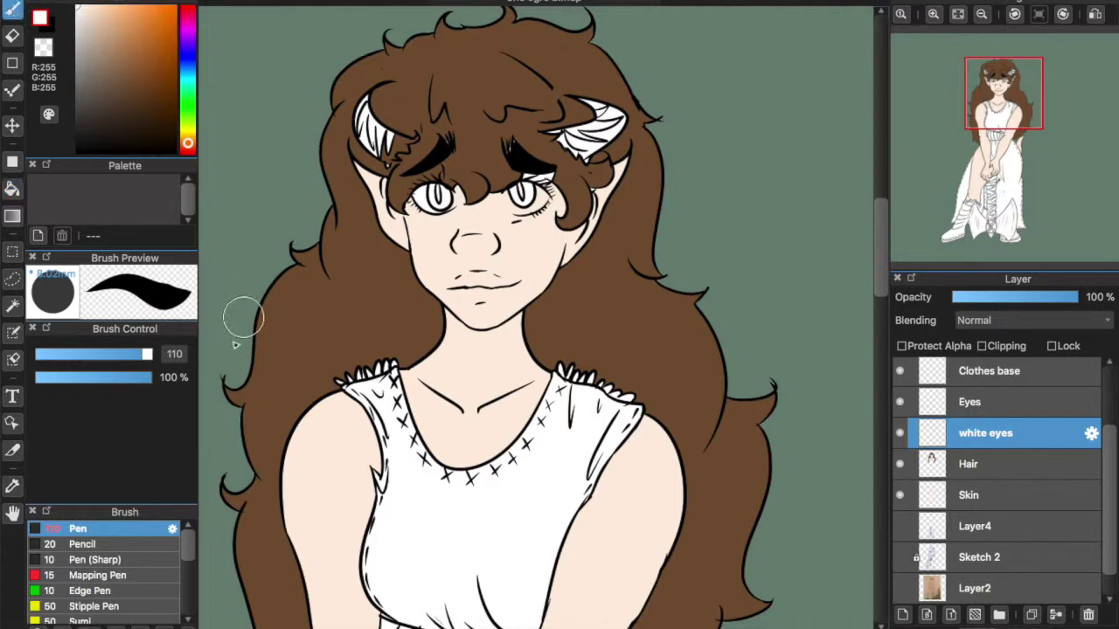
left_click_drag(146, 354, 101, 354)
left_click(902, 14)
left_click_drag(882, 223, 882, 198)
left_click_drag(443, 249, 476, 315)
key("super+z")
left_click_drag(444, 250, 470, 307)
left_click_drag(556, 627, 538, 627)
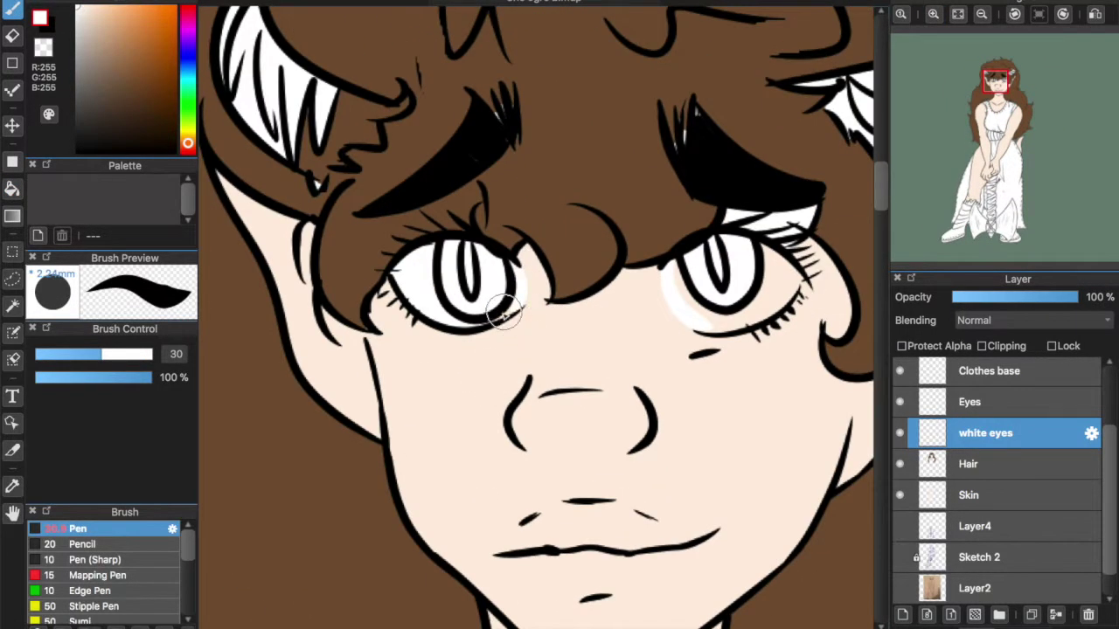
key("g")
left_click(775, 280)
key("super+z")
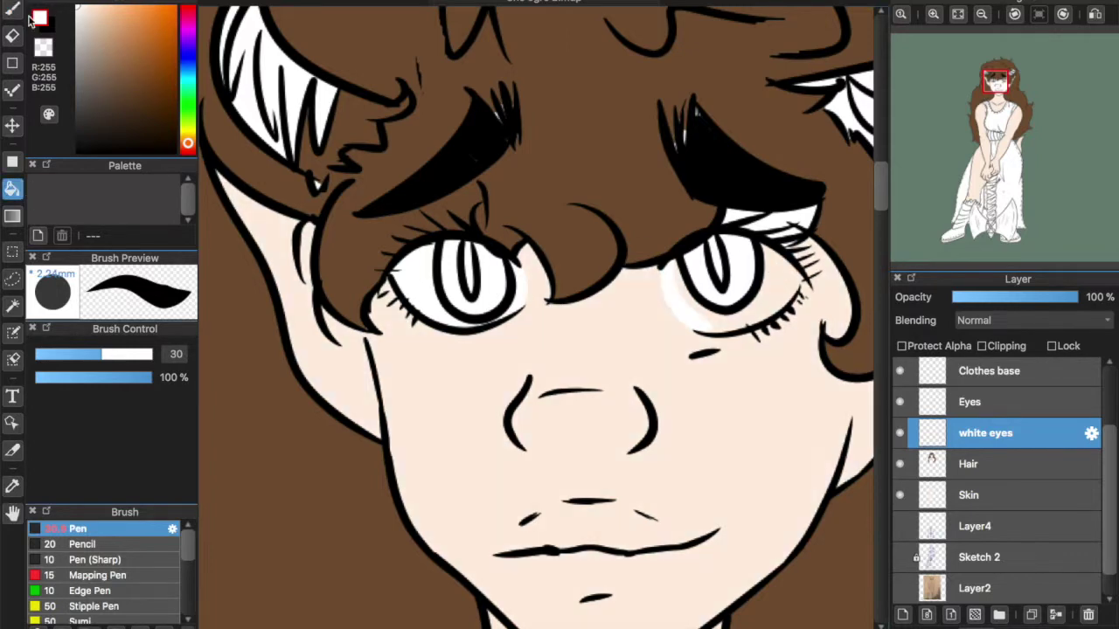
- Close the gap at the outer corner of the eye beside the loose curl and fill its remaining area with white
left_click(12, 9)
left_click_drag(797, 268, 799, 278)
left_click(12, 189)
left_click(772, 290)
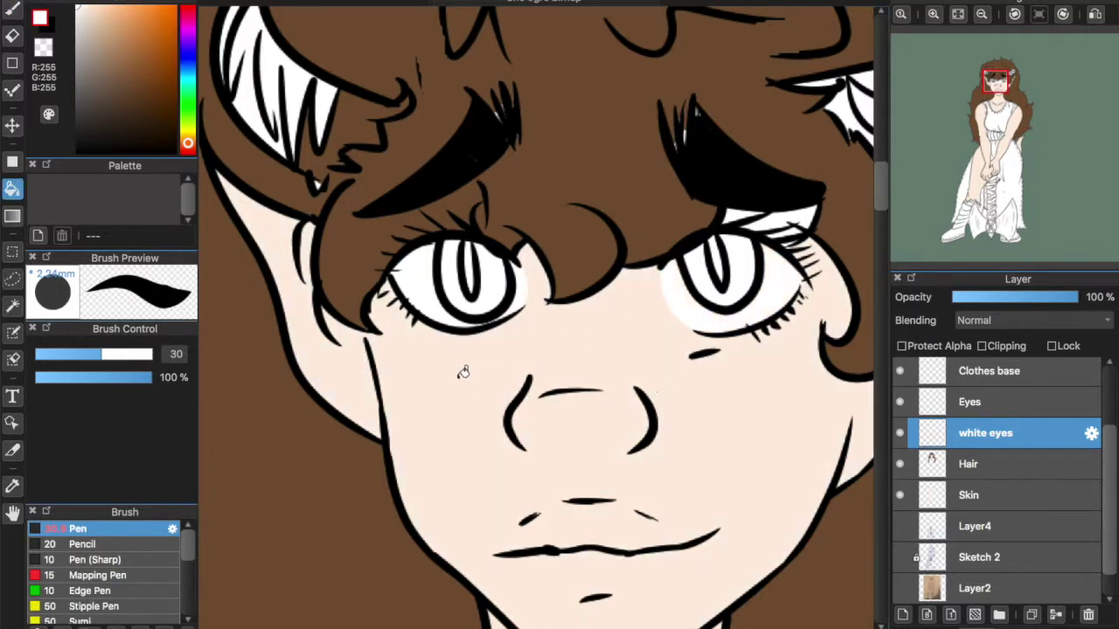
- Fill the remaining white hair gaps beneath the eyebrow with the sampled hair brown, R:119 G:84 B:54, on the Hair layer
left_click(617, 185, "alt")
left_click(1014, 464)
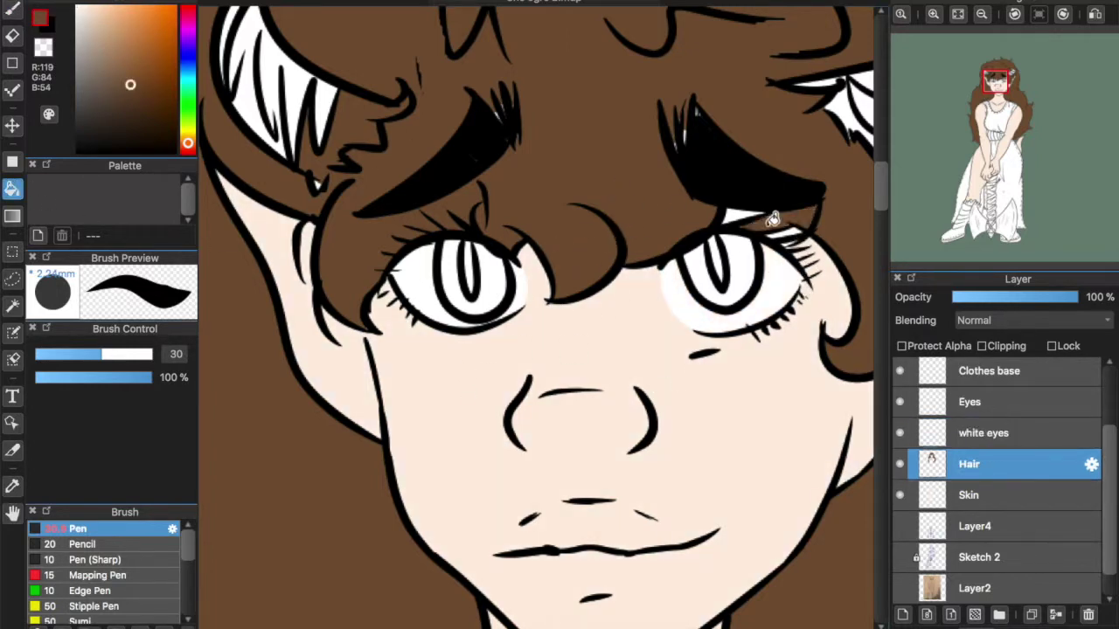
left_click(981, 15)
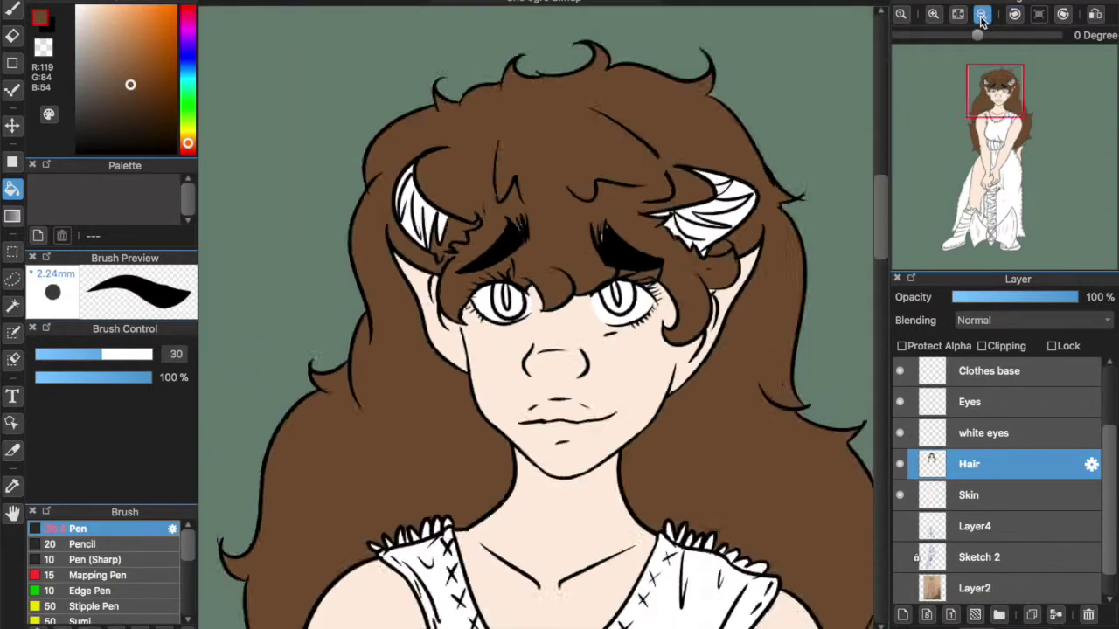
- Fill both irises with yellow, R:232 G:199 B:64, on the Eyes layer
left_click(981, 17)
scroll(848, 227, "down", 3)
left_click(987, 407)
left_click_drag(191, 131, 192, 135)
left_click(149, 18)
left_click(601, 177)
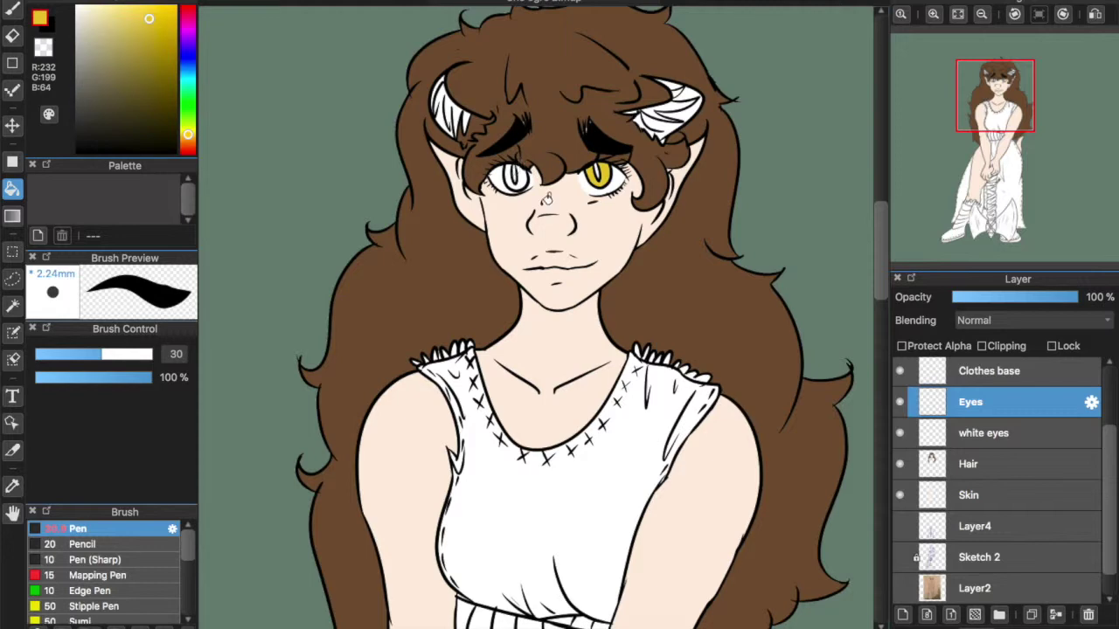
left_click(547, 200)
key("ctrl+z")
left_click(540, 178)
- Fill the dress bodice and the front of the skirt with brown, R:159 G:126 B:96, on the Clothes base layer
scroll(874, 223, "down", 4)
left_click(961, 370)
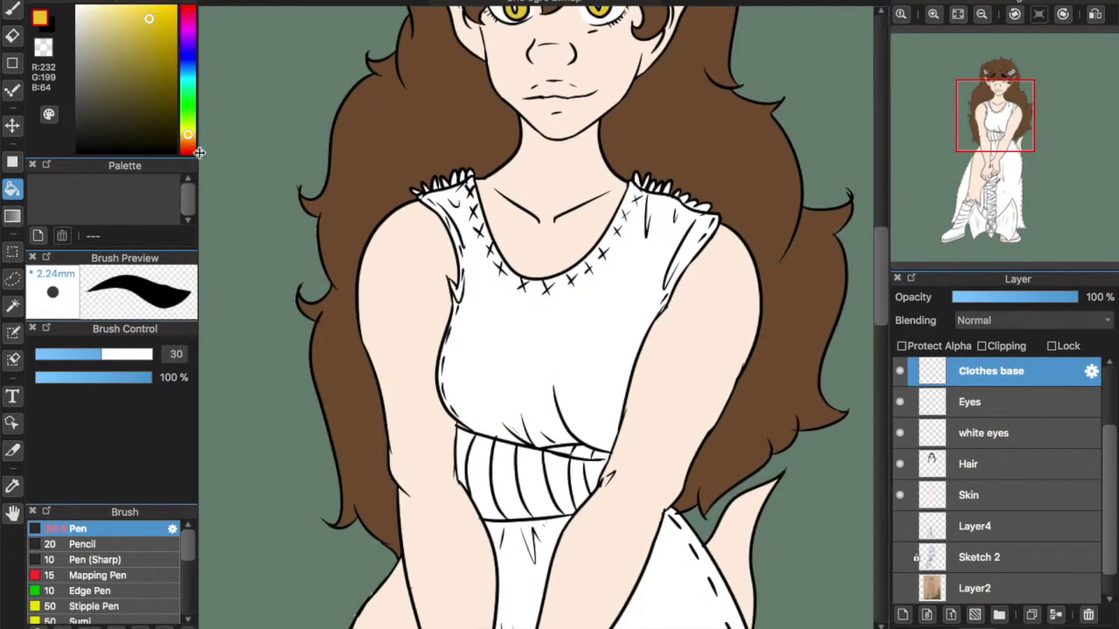
left_click(188, 145)
left_click(101, 50)
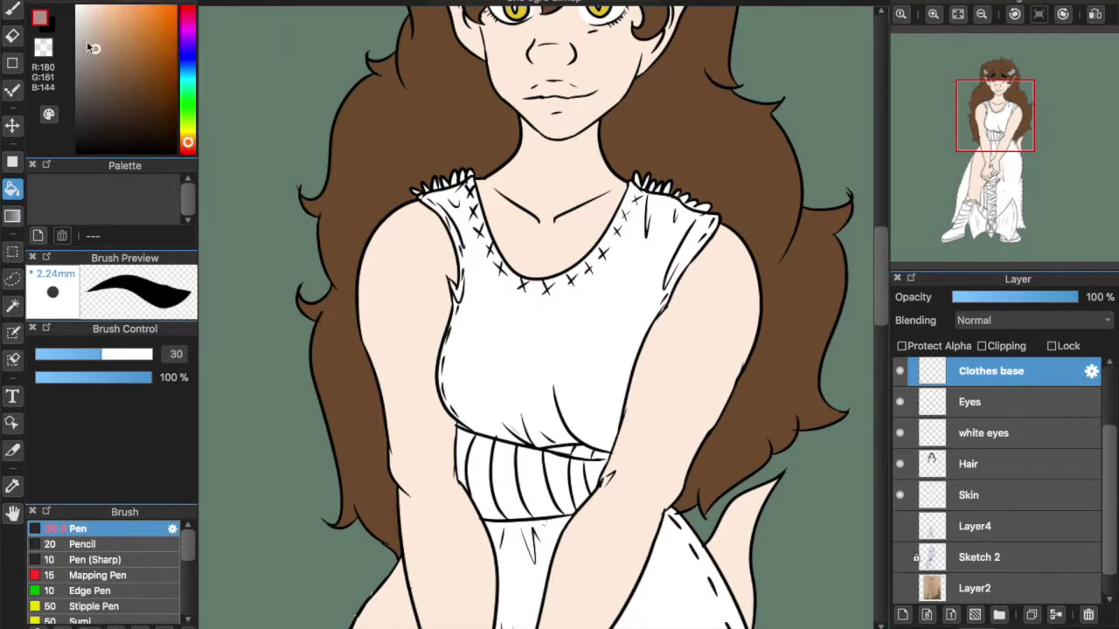
left_click_drag(102, 50, 116, 61)
left_click(480, 264)
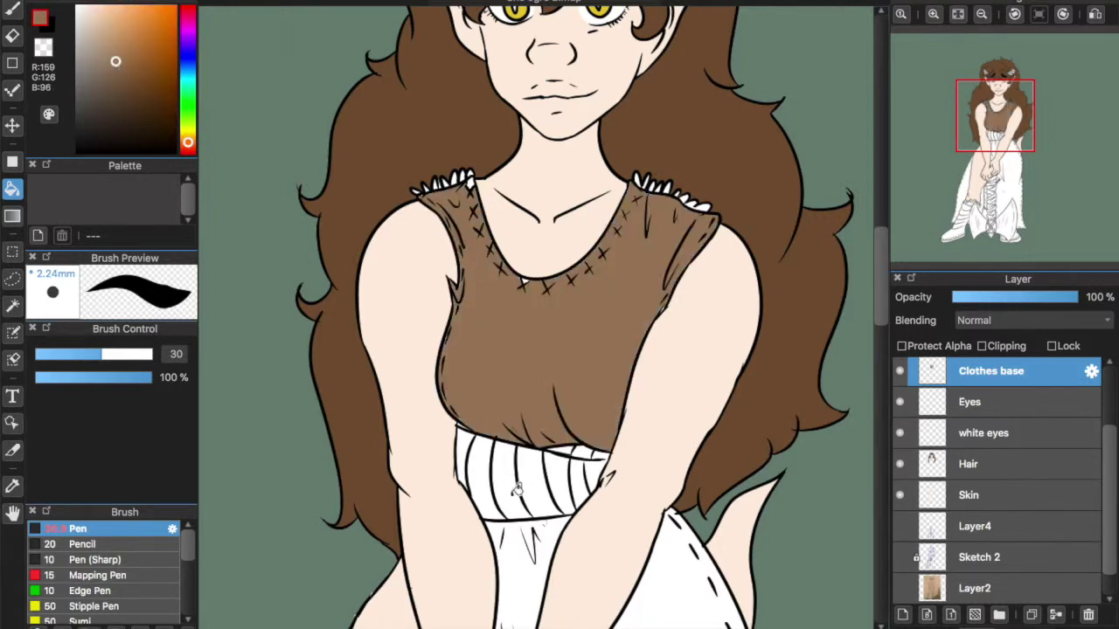
left_click(522, 565)
left_click(697, 566)
scroll(614, 371, "down", 2)
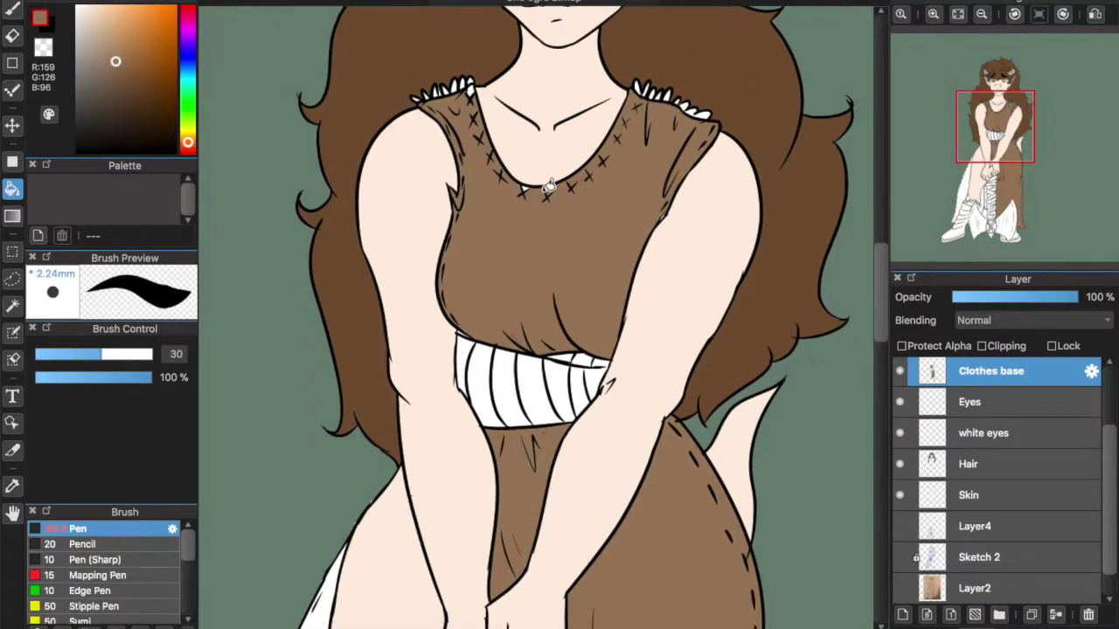
scroll(822, 367, "down", 10)
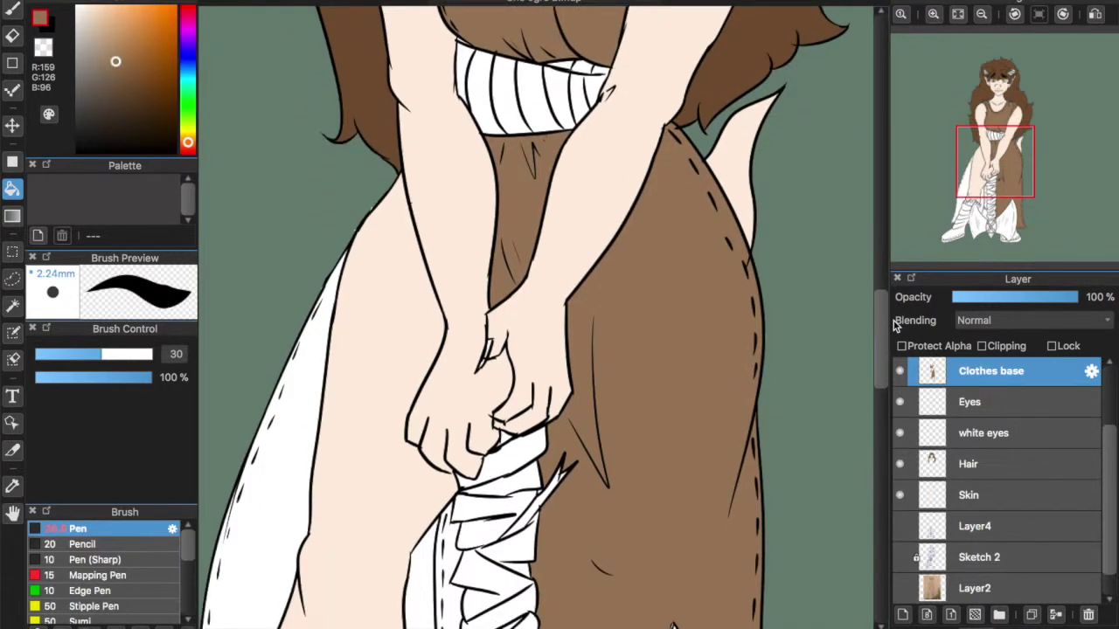
left_click(455, 475)
- Fill the rear part of the skirt behind the bare leg with darker brown, R:112 G:84 B:57
left_click(981, 16)
left_click(982, 16)
left_click_drag(880, 336, 876, 274)
left_click(125, 88)
left_click(425, 389)
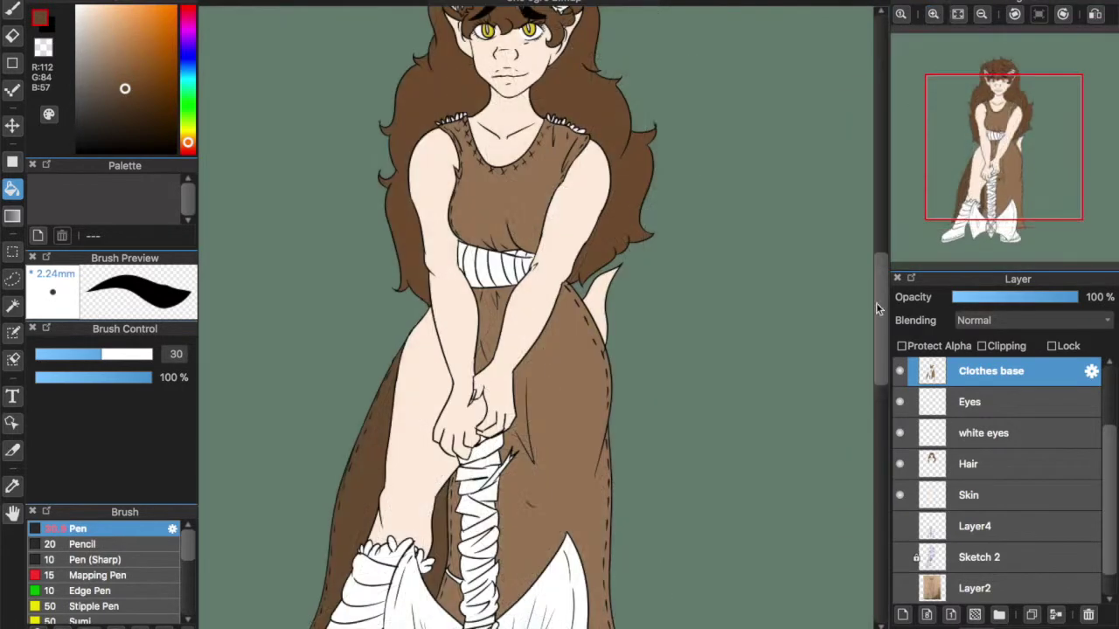
- Fill the uppers of both boots, including the wrapped shaft sections, with light tan, R:209 G:181 B:154, on the Shoes layer
left_click_drag(879, 309, 881, 334)
left_click_drag(1108, 472, 1107, 416)
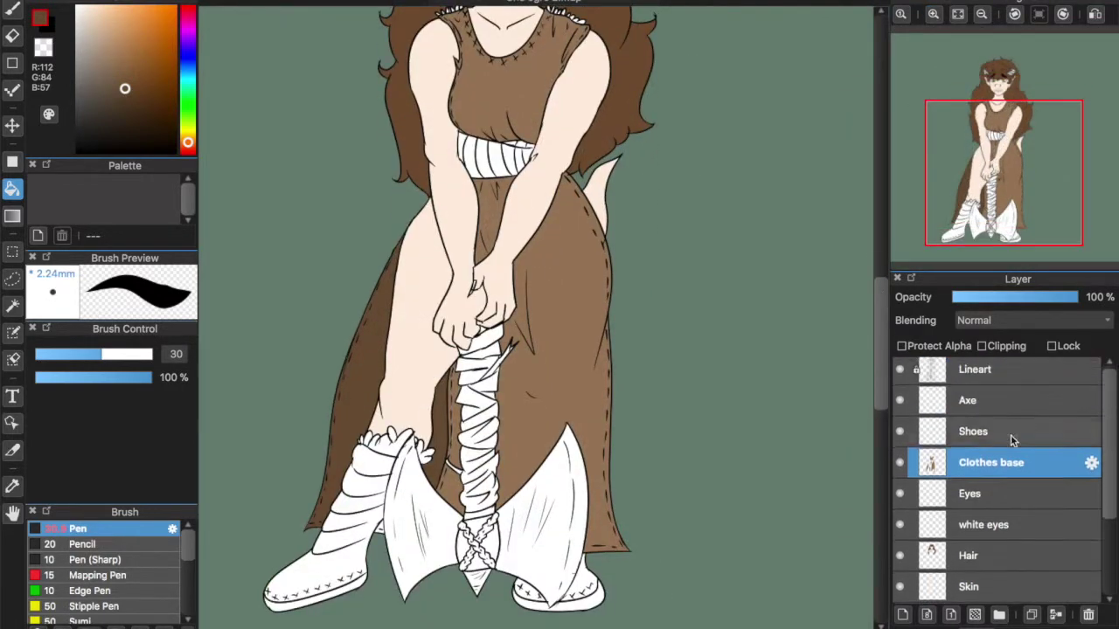
left_click(1020, 431)
left_click_drag(881, 339, 881, 355)
left_click(149, 55)
left_click(101, 31)
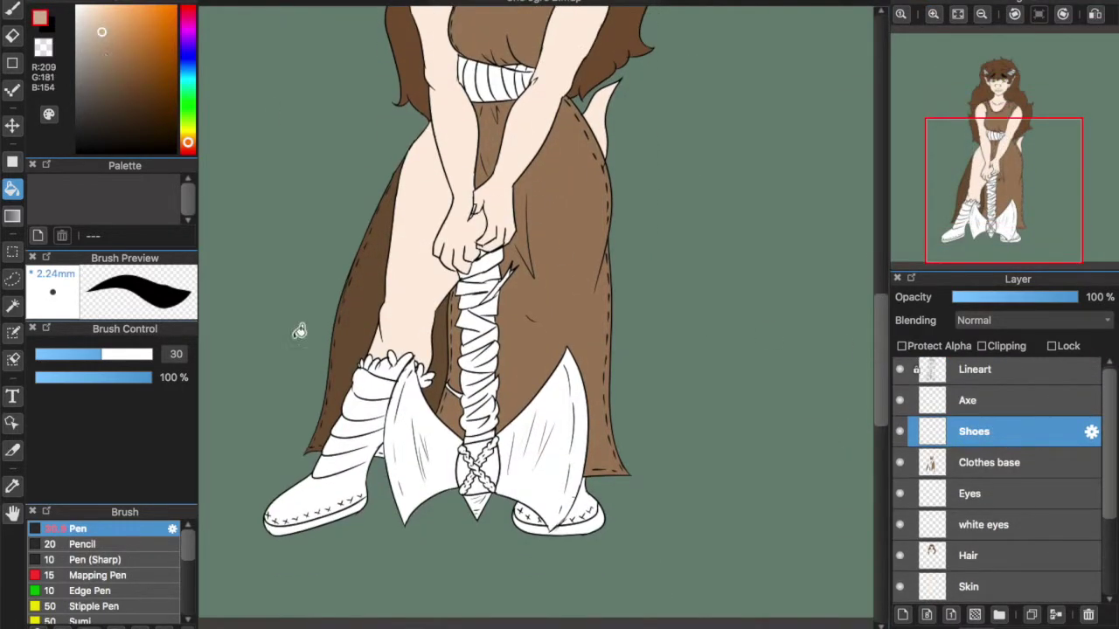
left_click(332, 484)
left_click(371, 384)
left_click(358, 428)
left_click(362, 443)
left_click(586, 507)
left_click(528, 507)
- Fill both shoe soles with R:80 G:68 B:57, and the skirt gap behind the boot with R:112 G:84 B:57 on Clothes base
left_click(104, 106)
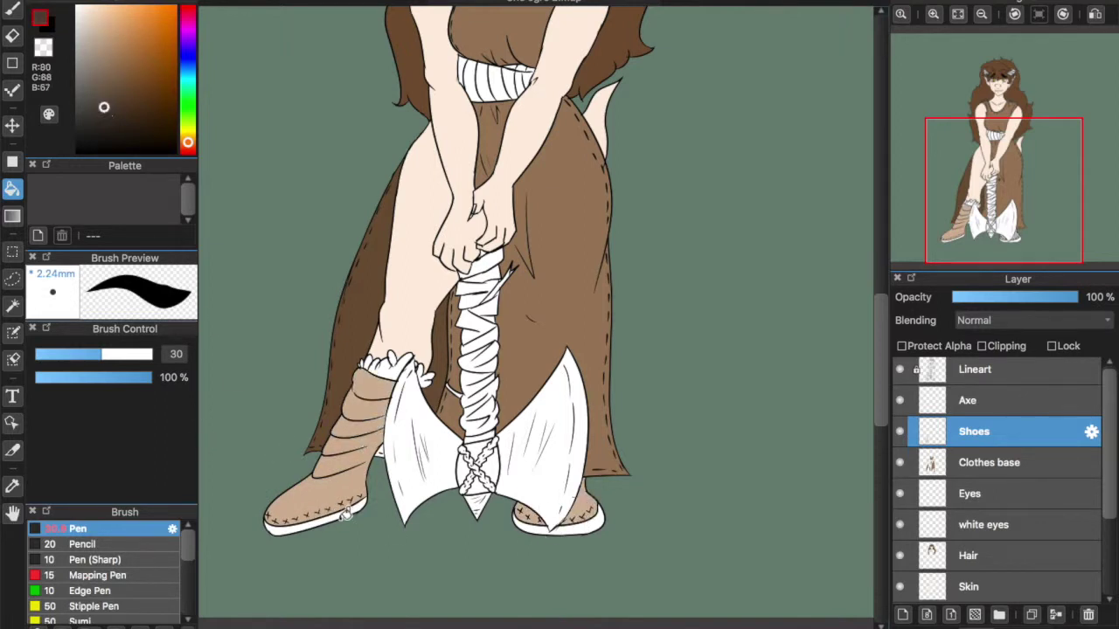
left_click(349, 522)
left_click(573, 525)
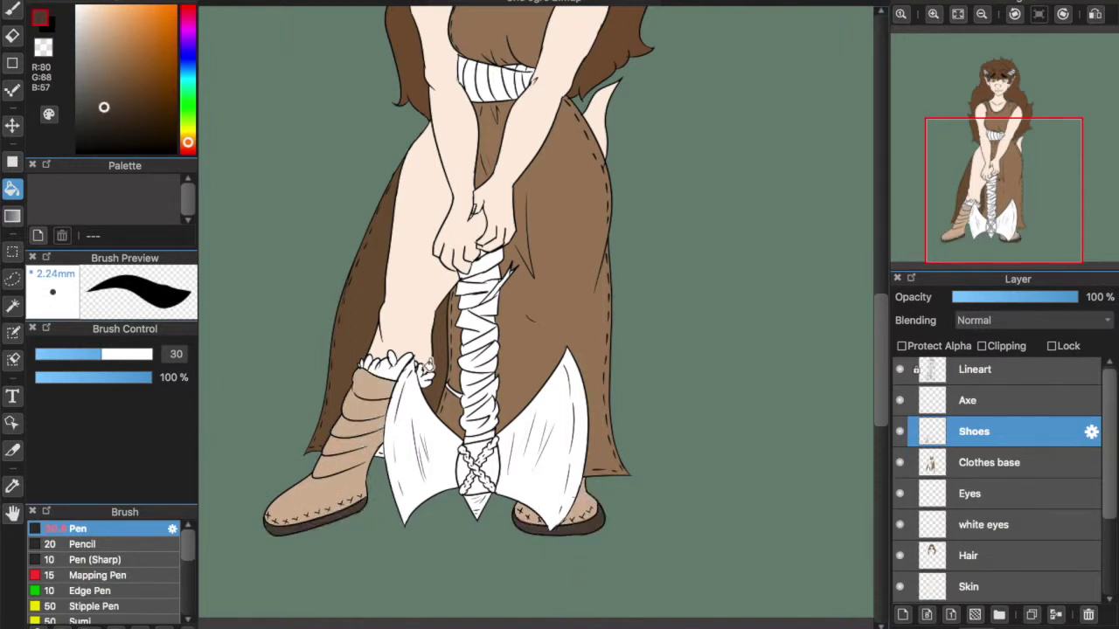
left_click(997, 463)
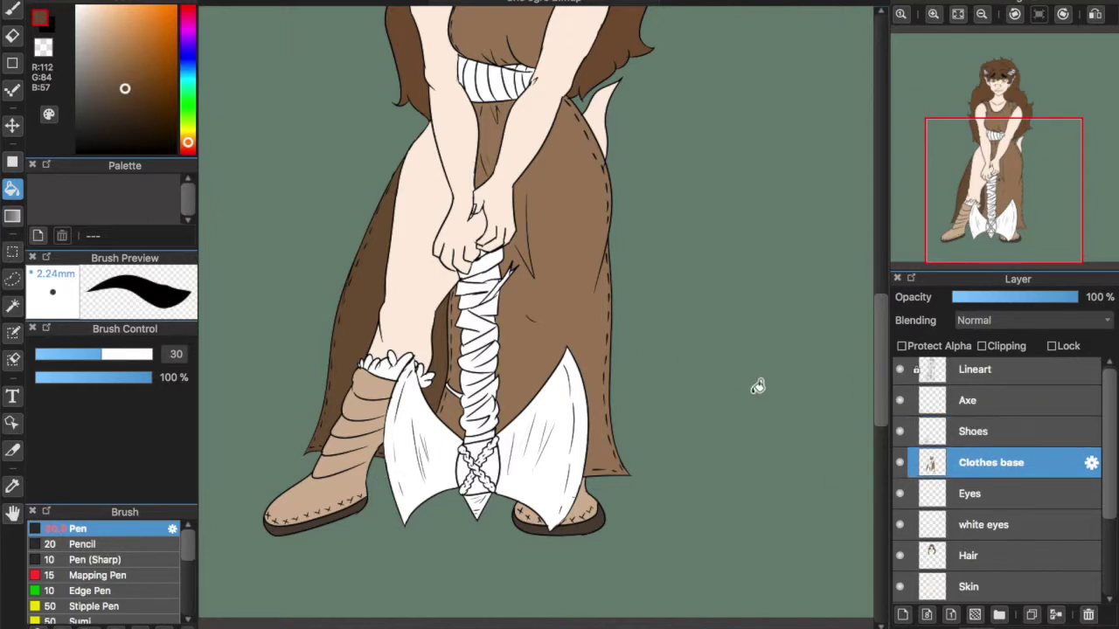
- Add a new layer above Shoes and name it Belt thingy
left_click_drag(881, 375, 881, 357)
left_click(973, 430)
left_click(903, 615)
double_click(980, 425)
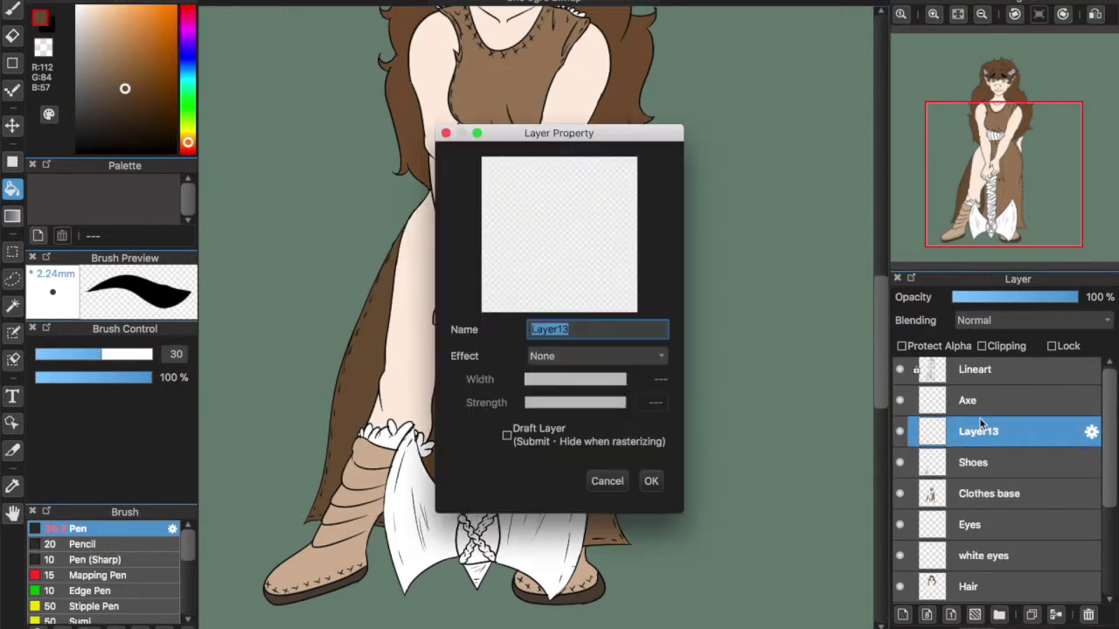
type("Belt thingy")
key("Return")
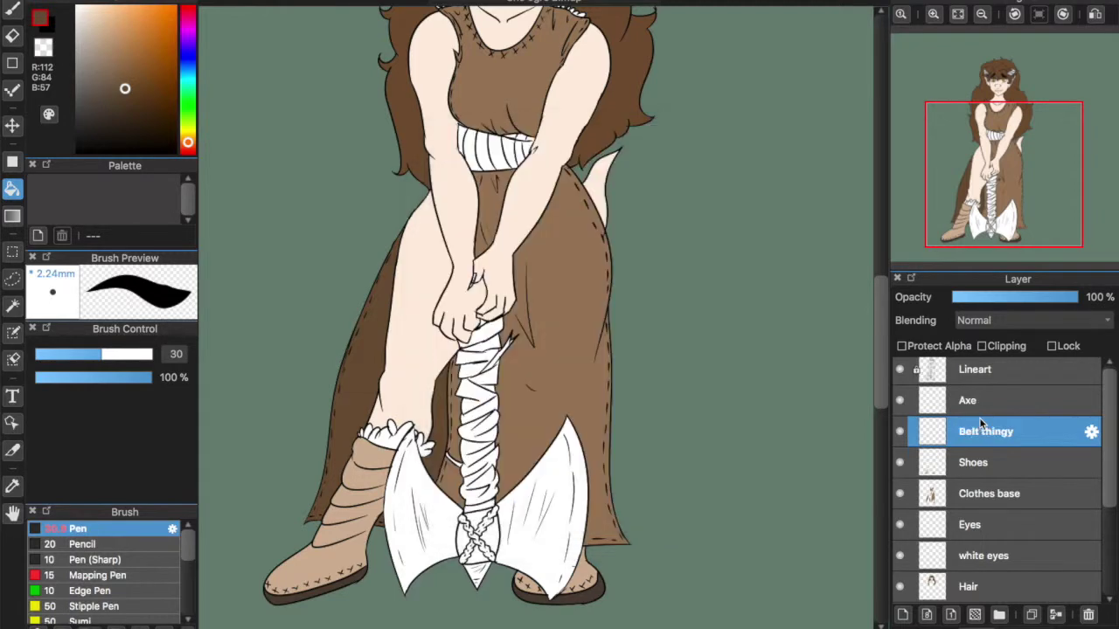
- Fill all sections of the pleated waist belt with dark brown, R:112 G:84 B:57, on the Belt thingy layer
left_click(493, 154)
left_click(462, 140)
left_click(470, 148)
left_click(482, 151)
left_click(507, 151)
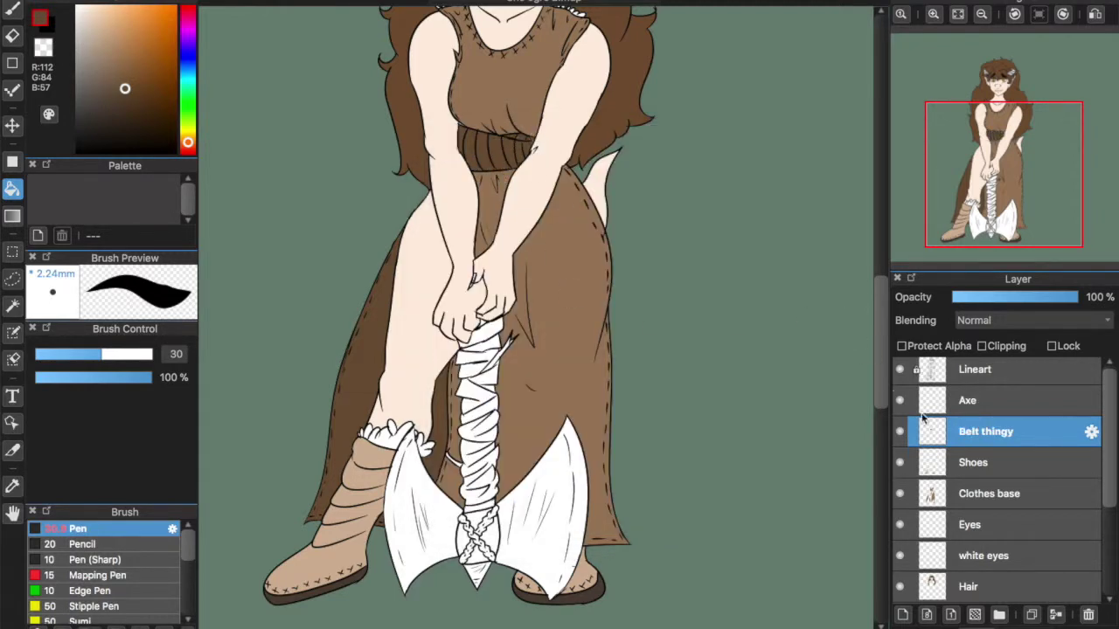
- Fill both axe blades and the pointed tip with grey, R:167 G:166 B:166, on the Axe layer
left_click(997, 402)
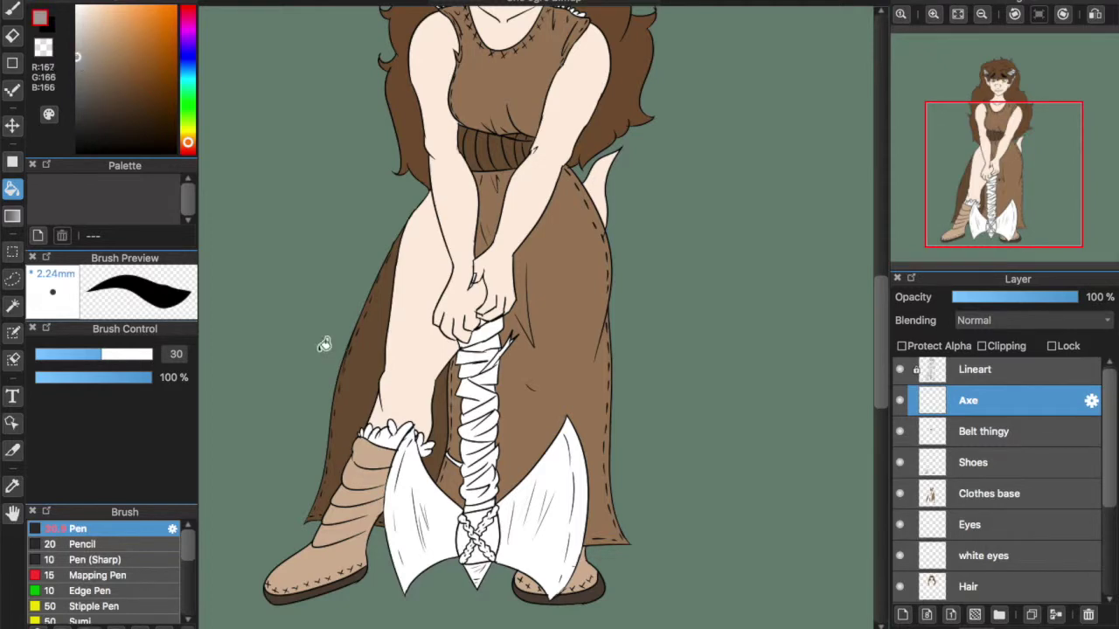
left_click(422, 467)
left_click(553, 467)
left_click(486, 580)
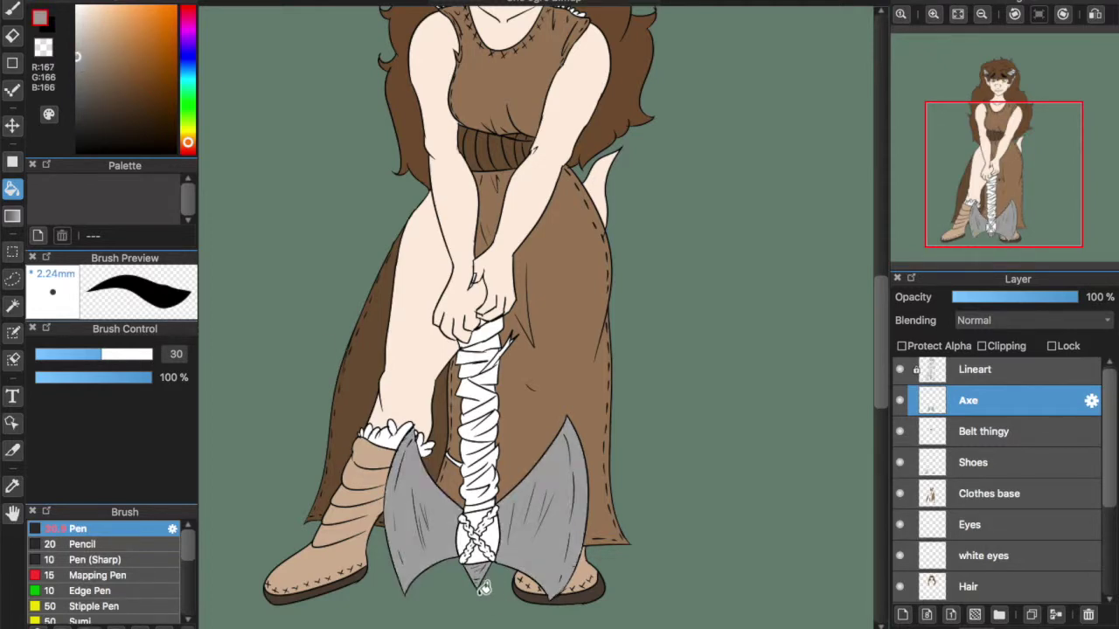
- Rename the Axe layer to Axe egg and add a new layer above it named Axe bandages
double_click(979, 404)
key("Right")
type("egg")
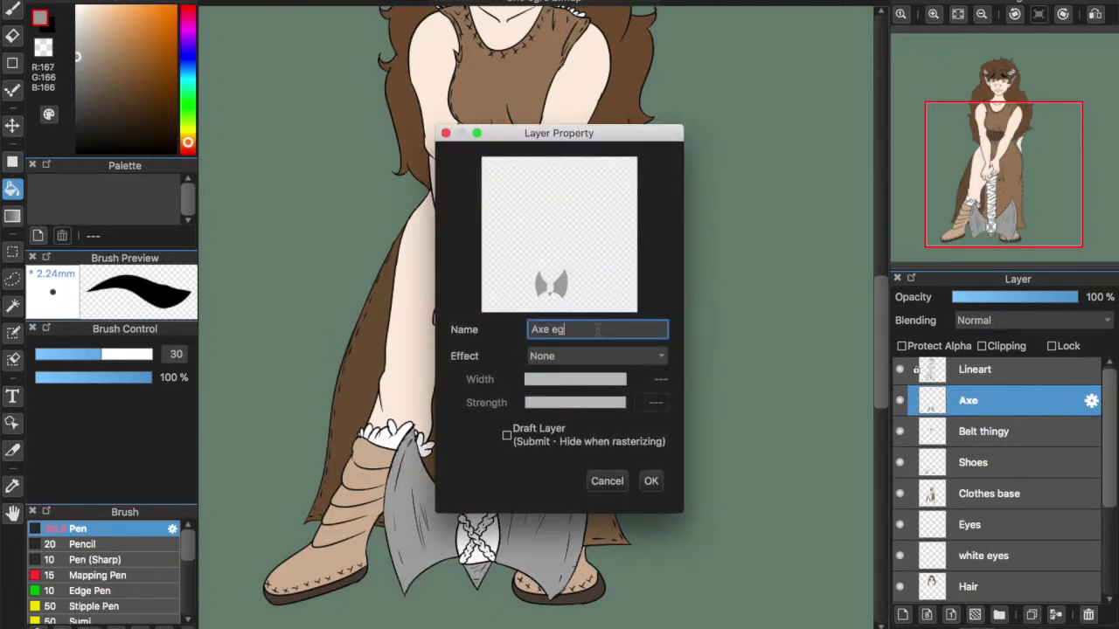
key("Return")
left_click(904, 615)
double_click(1005, 400)
type("Axe bandages")
key("Return")
- Add two more layers above Axe bandages, named Axe knitting and Axe middle part
key("ctrl+shift+n")
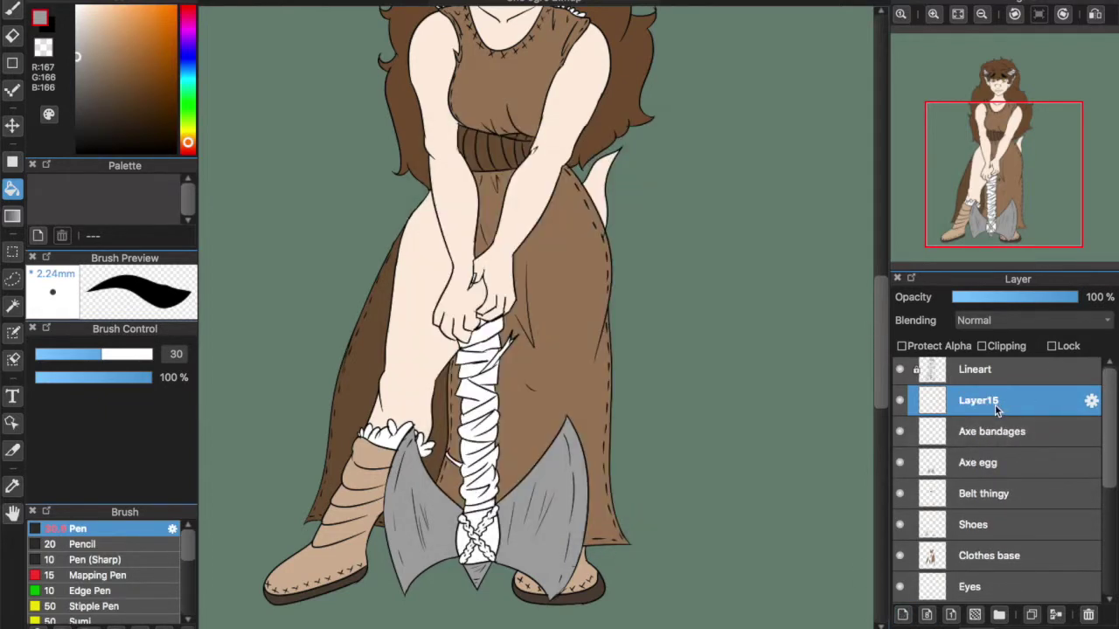
double_click(996, 406)
type("Axe knitting")
key("Return")
key("ctrl+shift+n")
double_click(1002, 402)
type("Axe middle part")
key("Return")
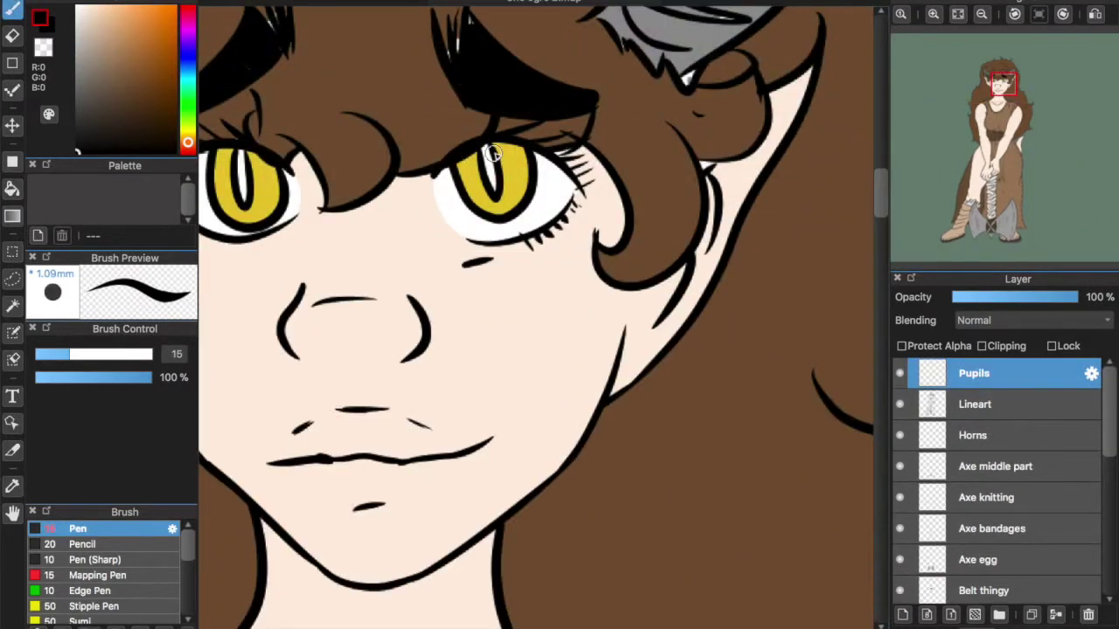
- Paint both slit pupils black with a size 15 pen on the Pupils layer and add white highlight dots to each eye
left_click_drag(486, 142, 490, 181)
scroll(535, 317, "left", 5)
left_click_drag(434, 157, 434, 196)
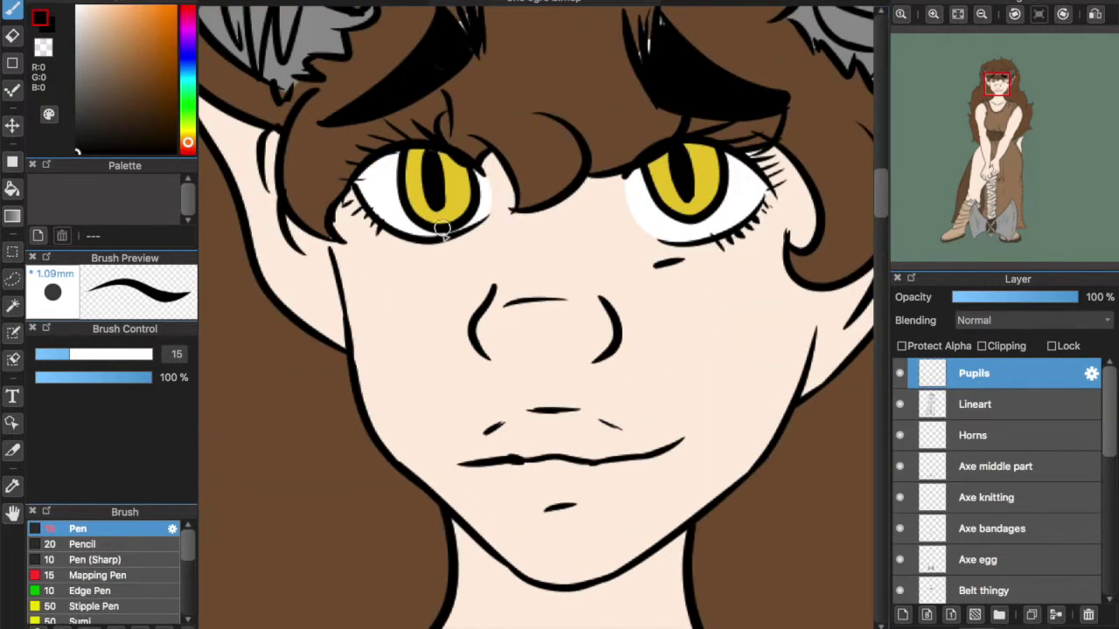
key("x")
left_click(421, 169)
left_click(671, 167)
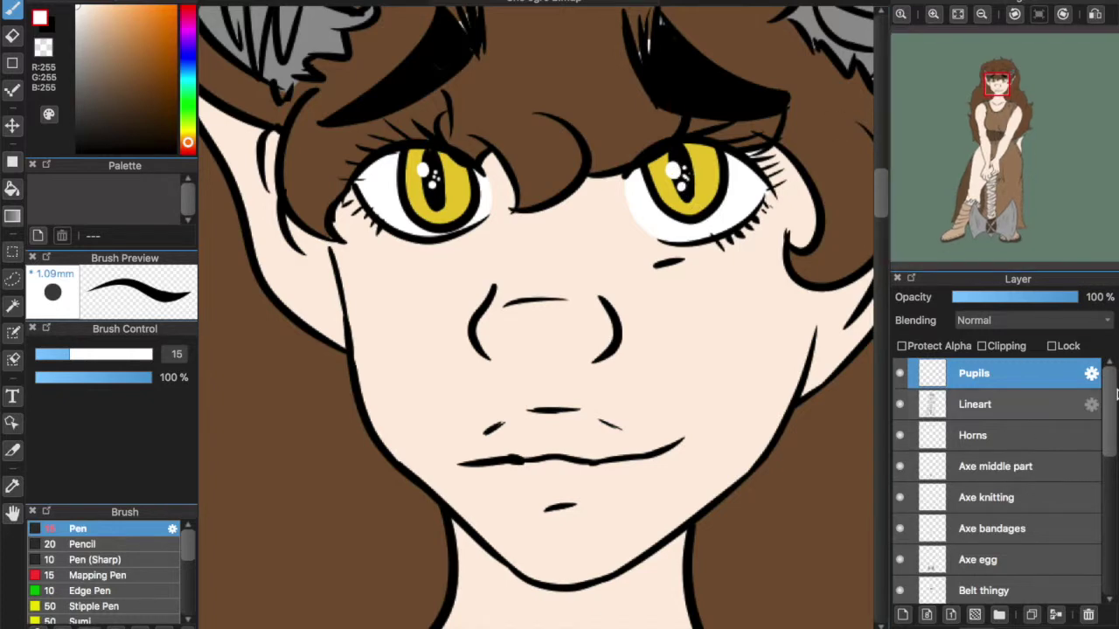
- Clip the Detaljer eyes layer to Eyes and paint the upper irises orange, R:232 G:151 B:64, with a size 40 pen
scroll(1092, 502, "down", 5)
left_click(996, 418)
left_click(455, 187, "alt")
left_click(188, 142)
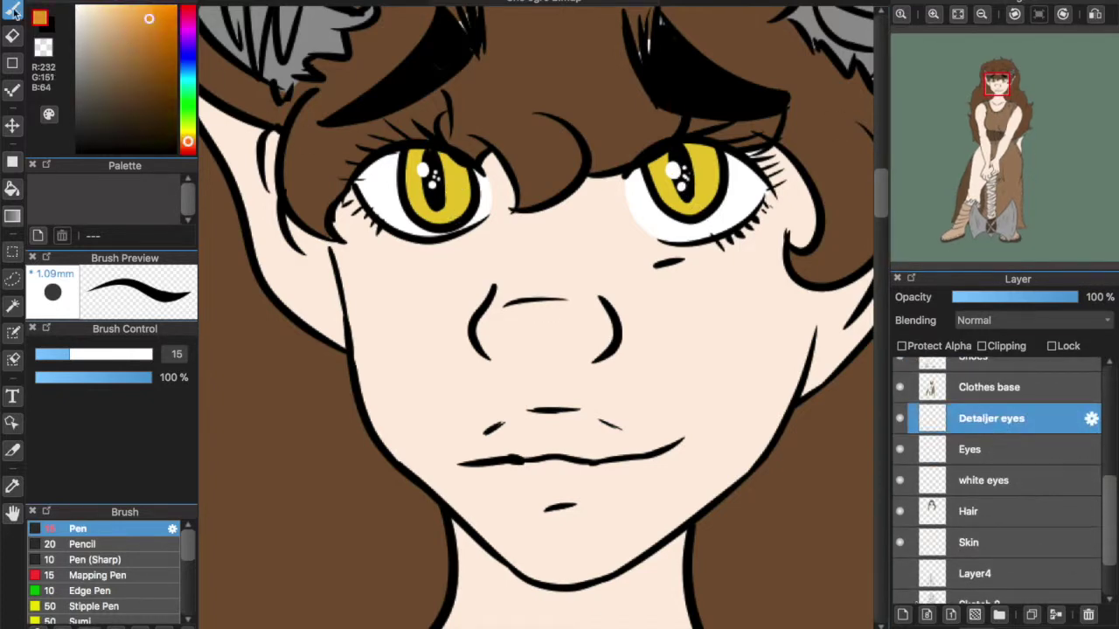
left_click(113, 355)
left_click(1003, 345)
left_click_drag(421, 170, 461, 164)
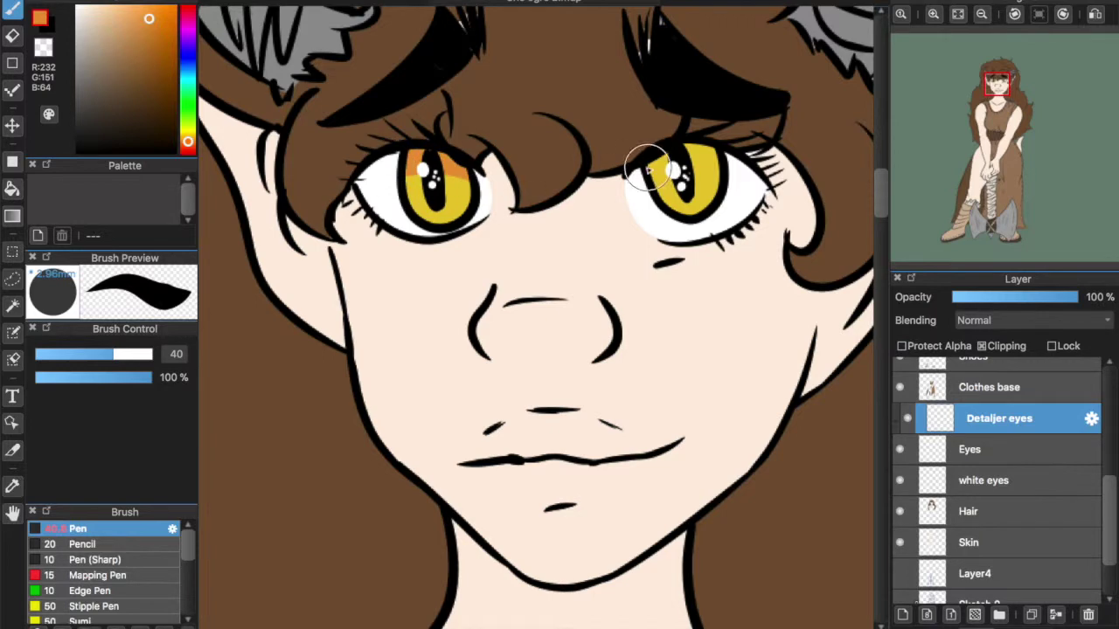
left_click_drag(658, 170, 713, 157)
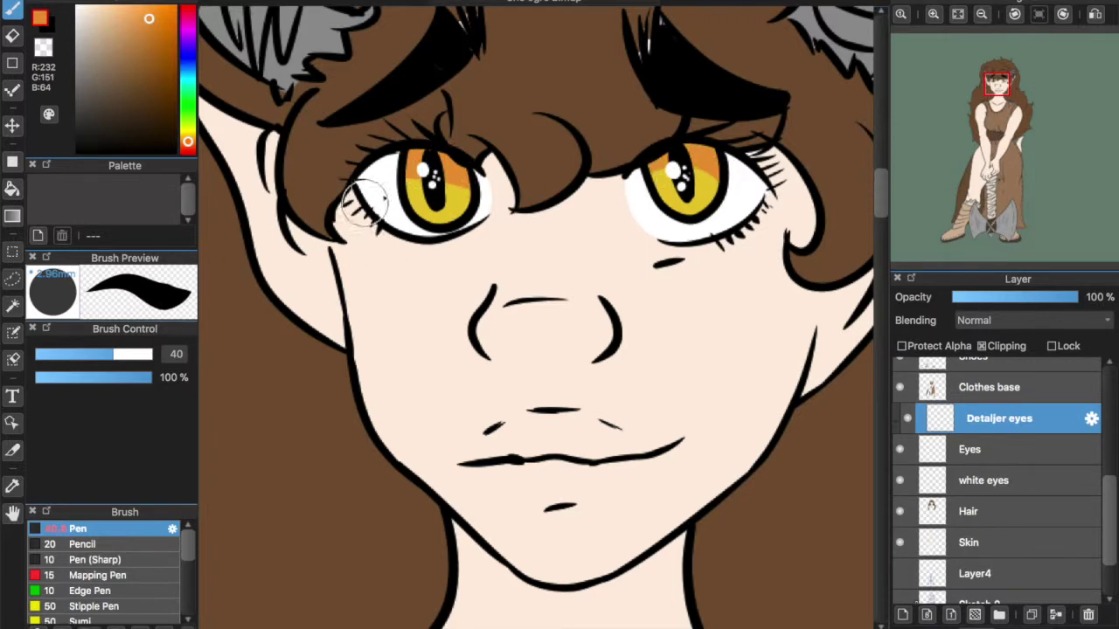
- Speckle both irises with small orange spots and sampled yellow, R:232 G:199 B:64, spots using pen size 13.9
left_click_drag(84, 354, 67, 354)
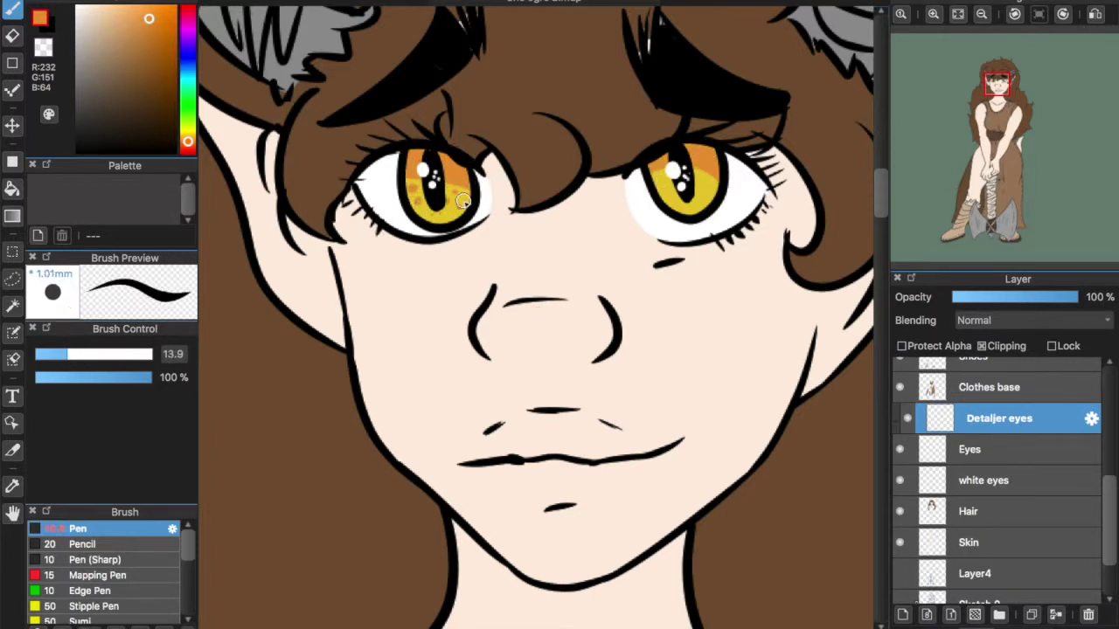
left_click(706, 193, "alt")
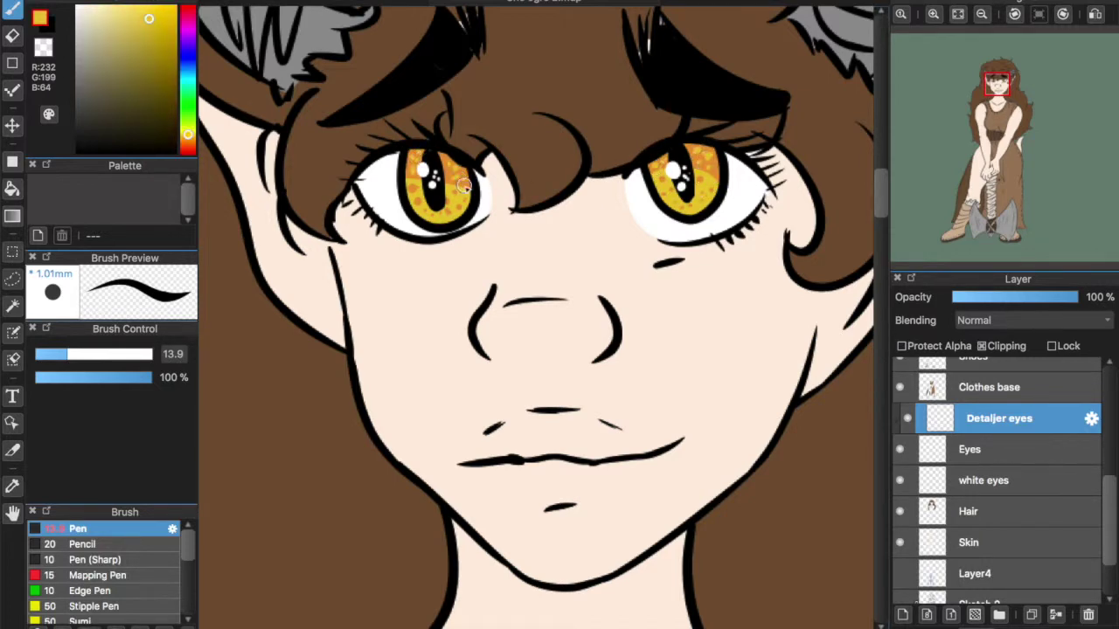
- Add a clipped layer above white eyes and prepare a size 50 pen in grey, R:174 G:174 B:174
left_click(983, 481)
left_click(903, 616)
left_click(987, 348)
left_click(124, 354)
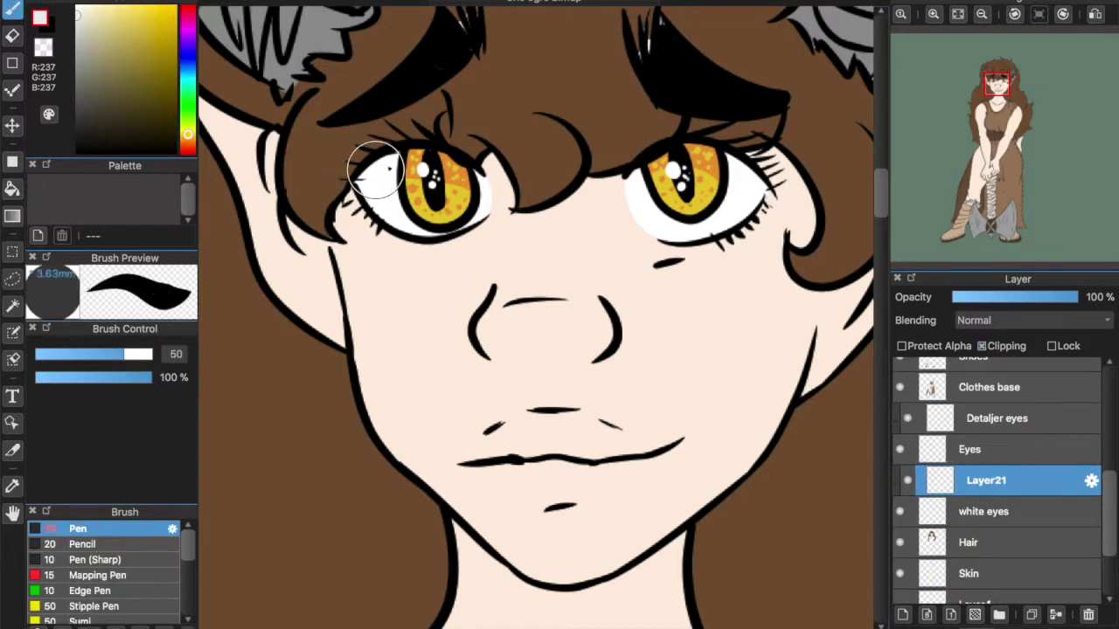
left_click_drag(75, 42, 76, 53)
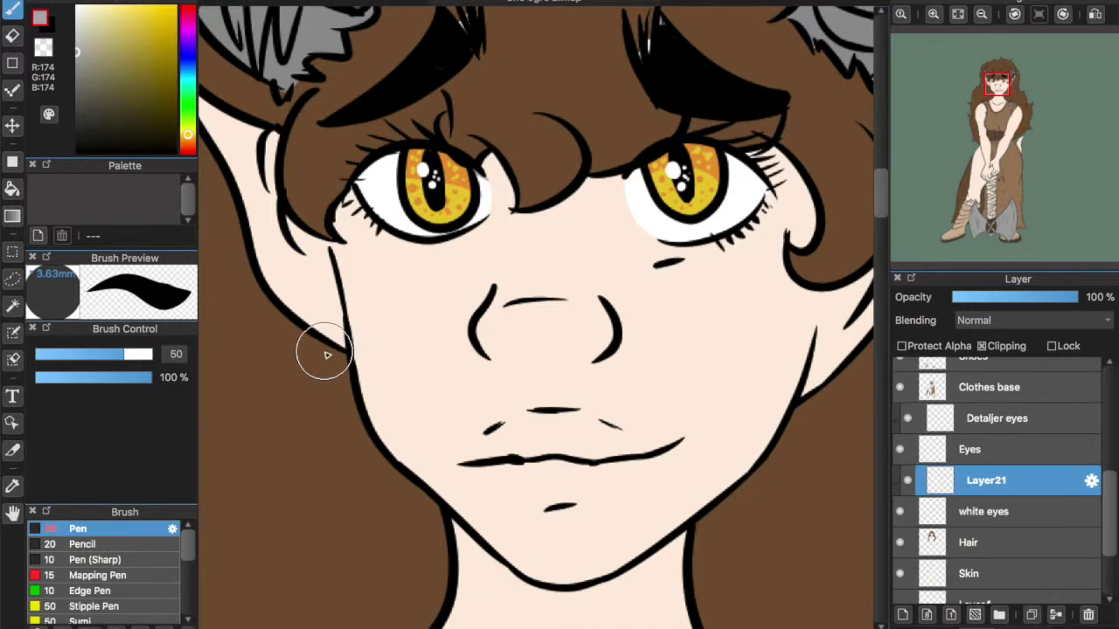
- Select the whites of both eyes, turn off the new layer's clipping, and paint grey shadows across their upper parts
left_click(12, 305)
left_click(386, 189)
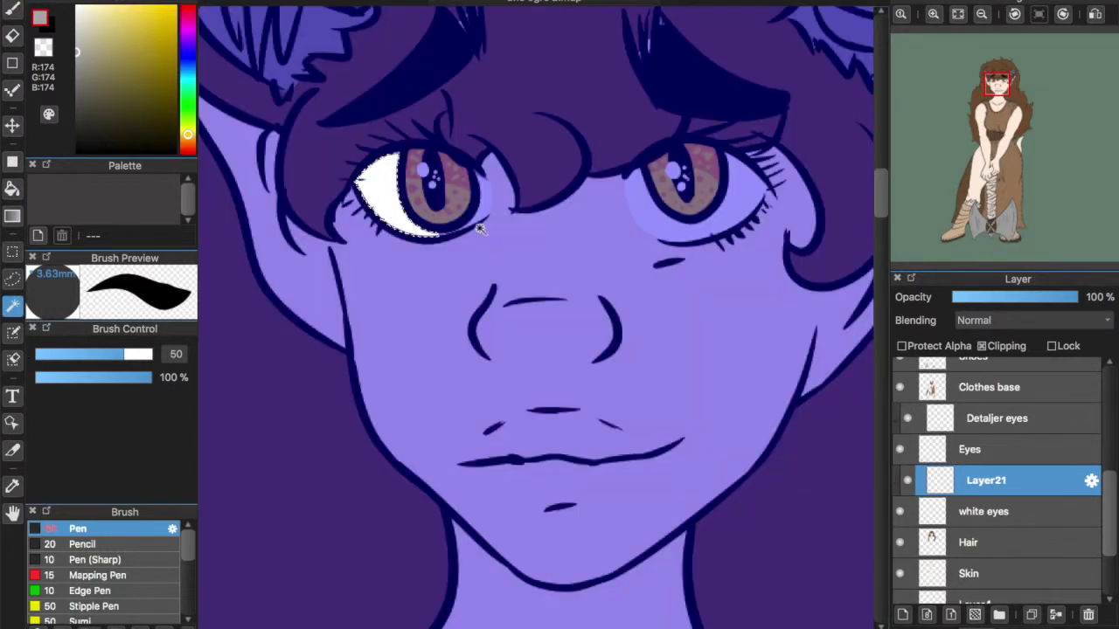
key("b")
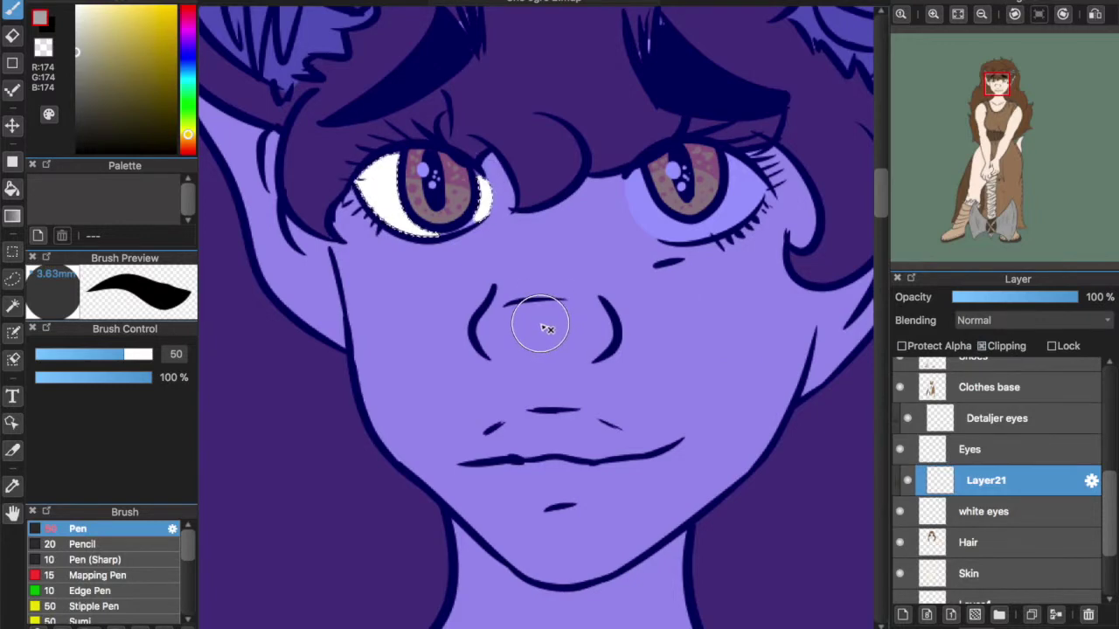
left_click(1006, 350)
key("super+d")
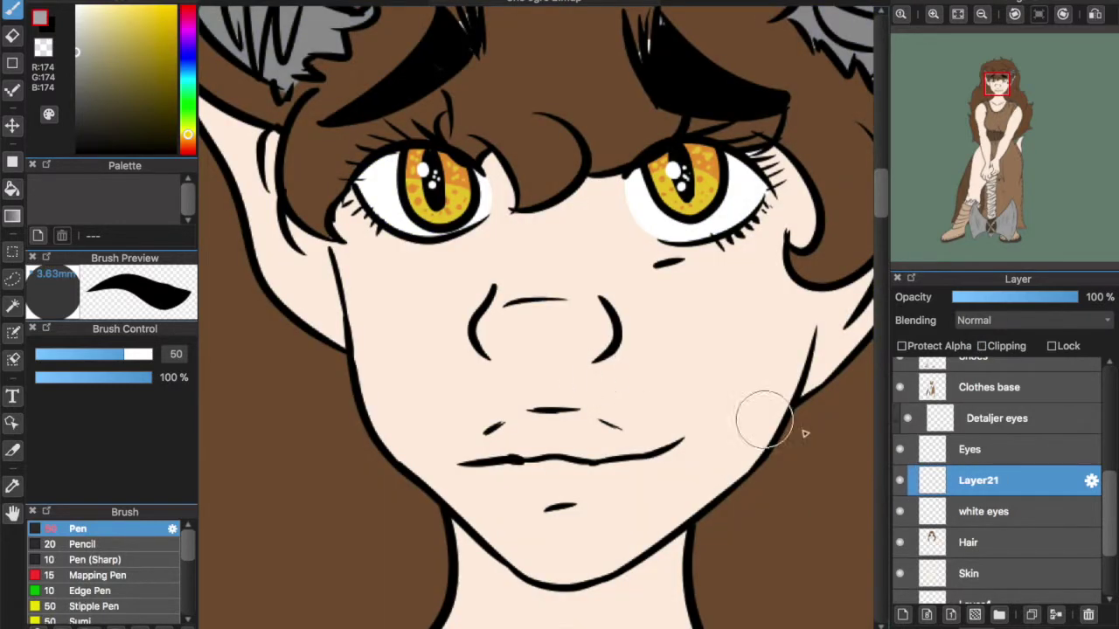
key("ctrl+z")
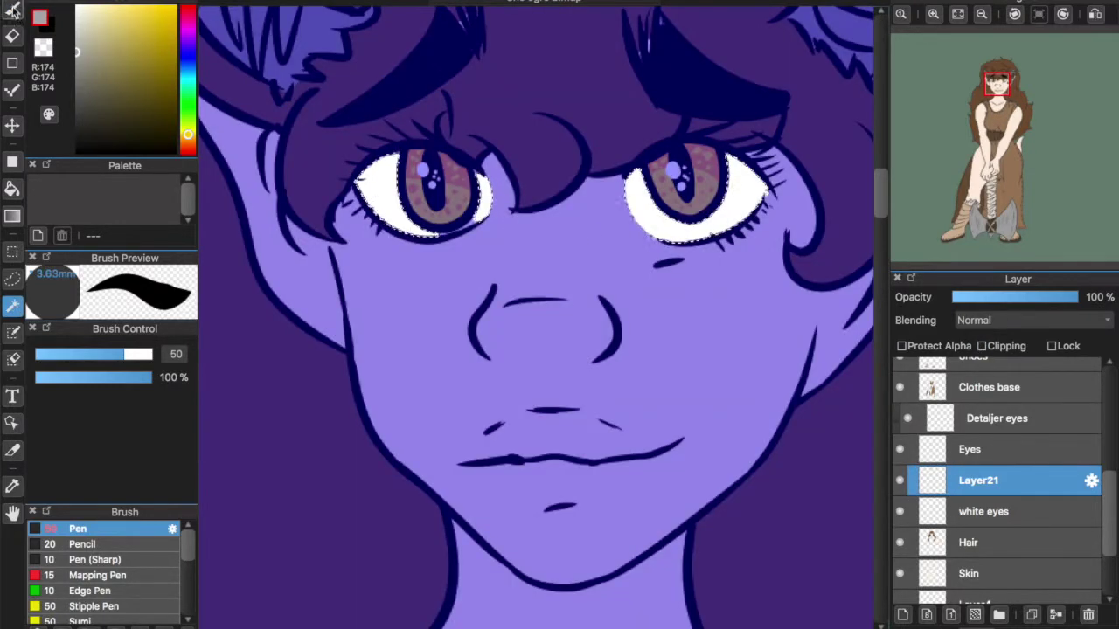
key("ctrl+d")
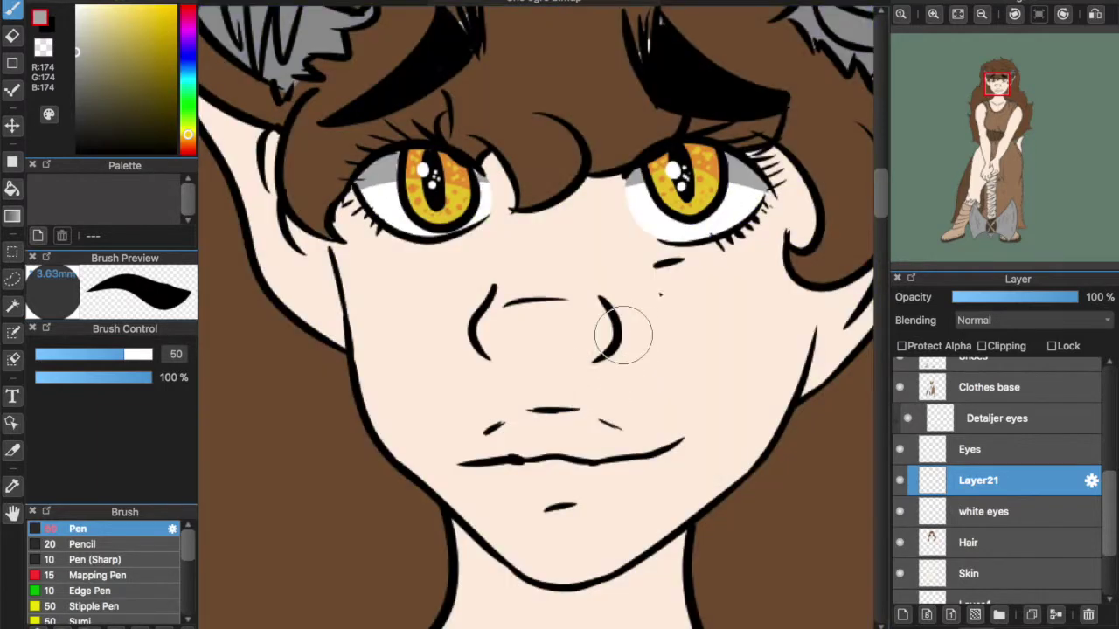
- Add a clipped layer above Skin and prepare the Watercolor (Wet) brush with a skin shadow colour, R:225 G:194 B:168
left_click(983, 15)
scroll(1022, 517, "down", 2)
left_click(1023, 523)
left_click(903, 615)
left_click(1003, 350)
right_click(620, 337)
left_click(933, 15)
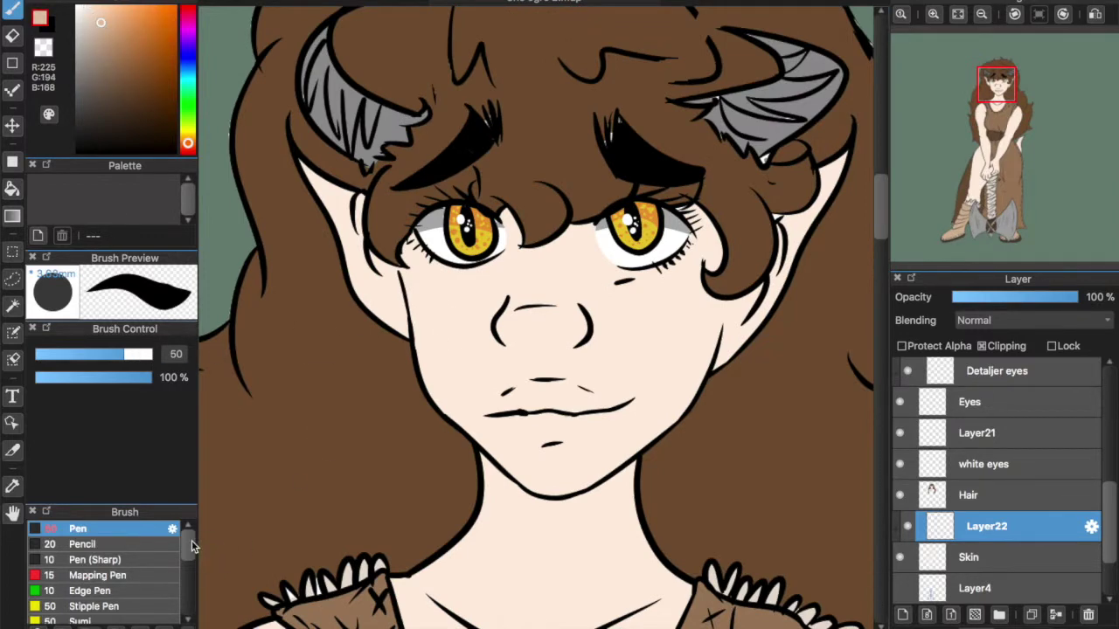
scroll(191, 540, "down", 3)
left_click(109, 543)
- Paint skin shadows along both sides of the face, under the hair, on the nose and on the ears
left_click_drag(433, 284, 457, 449)
key("ctrl+z")
mouse_move(367, 249)
left_mouse_down()
mouse_move(397, 330)
mouse_move(471, 427)
left_mouse_up()
left_click_drag(708, 358, 689, 399)
mouse_move(530, 318)
left_mouse_down()
mouse_move(432, 262)
mouse_move(402, 271)
mouse_move(457, 280)
mouse_move(498, 256)
mouse_move(704, 251)
mouse_move(413, 267)
mouse_move(697, 238)
mouse_move(708, 212)
left_mouse_up()
key("ctrl+z")
mouse_move(502, 402)
left_mouse_down()
mouse_move(564, 400)
mouse_move(560, 418)
mouse_move(595, 416)
left_mouse_up()
key("ctrl+z")
key("ctrl+z")
mouse_move(736, 282)
left_mouse_down()
mouse_move(735, 324)
mouse_move(746, 328)
left_mouse_up()
- Paint shadows on the neck below the chin and along the dress neckline on the chest
left_click_drag(881, 234, 881, 261)
mouse_move(492, 218)
left_mouse_down()
mouse_move(527, 280)
mouse_move(587, 263)
mouse_move(512, 282)
left_mouse_up()
mouse_move(415, 354)
left_mouse_down()
mouse_move(447, 477)
mouse_move(684, 344)
left_mouse_up()
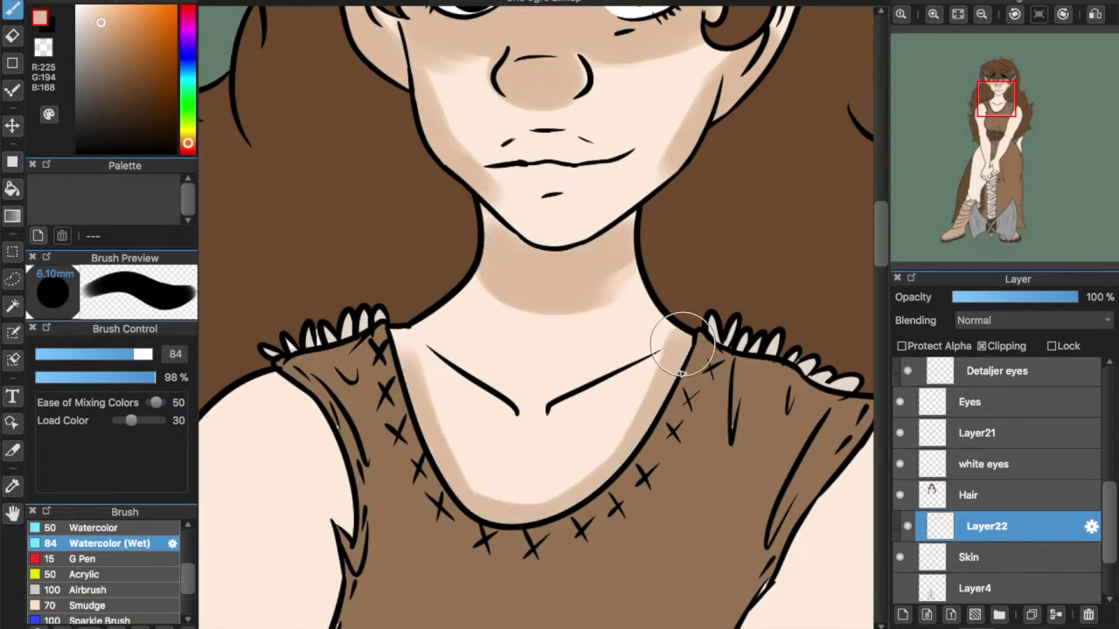
- Blend the face shadows into the skin using sampled intermediate tones such as R:245 G:224 B:208
scroll(646, 406, "up", 5)
mouse_move(646, 406)
left_mouse_down()
mouse_move(636, 379)
mouse_move(688, 357)
mouse_move(623, 396)
mouse_move(674, 376)
mouse_move(637, 521)
mouse_move(516, 511)
mouse_move(467, 391)
mouse_move(591, 418)
left_mouse_up()
mouse_move(384, 294)
left_mouse_down()
mouse_move(494, 354)
mouse_move(713, 302)
mouse_move(446, 332)
mouse_move(542, 362)
left_mouse_up()
left_click(469, 414, "alt")
left_click_drag(626, 380, 699, 328)
left_click_drag(498, 381, 406, 329)
left_click(543, 379, "alt")
left_click_drag(542, 380, 414, 379)
mouse_move(475, 339)
left_mouse_down()
mouse_move(384, 335)
mouse_move(725, 361)
mouse_move(786, 307)
mouse_move(702, 437)
mouse_move(546, 541)
mouse_move(481, 387)
left_mouse_up()
left_click(554, 523, "alt")
left_click_drag(560, 517, 689, 427)
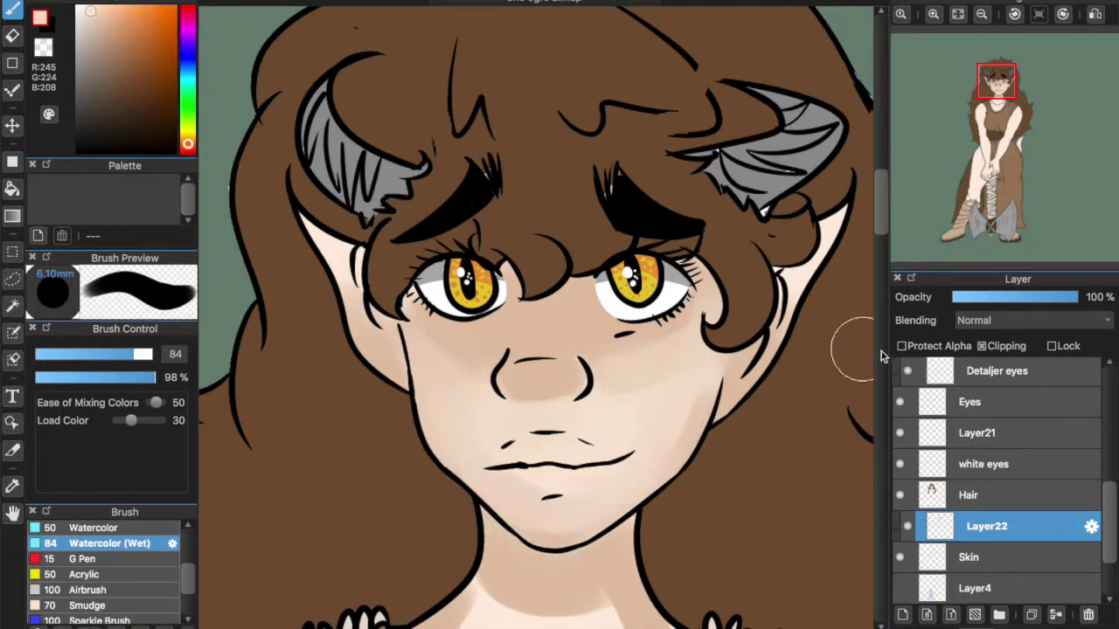
- Soften the neck and chest shading with a light skin tone, R:249 G:231 B:216
left_click(884, 355)
mouse_move(479, 181)
left_mouse_down()
mouse_move(485, 210)
mouse_move(520, 381)
mouse_move(612, 215)
mouse_move(626, 332)
mouse_move(595, 235)
mouse_move(491, 164)
mouse_move(624, 247)
mouse_move(473, 327)
mouse_move(598, 222)
mouse_move(634, 155)
mouse_move(615, 191)
mouse_move(528, 177)
mouse_move(423, 317)
mouse_move(533, 193)
mouse_move(581, 189)
mouse_move(636, 333)
mouse_move(462, 278)
mouse_move(448, 234)
mouse_move(436, 364)
mouse_move(444, 226)
mouse_move(536, 210)
mouse_move(614, 362)
mouse_move(462, 199)
left_mouse_up()
left_click(982, 14)
left_click(982, 14)
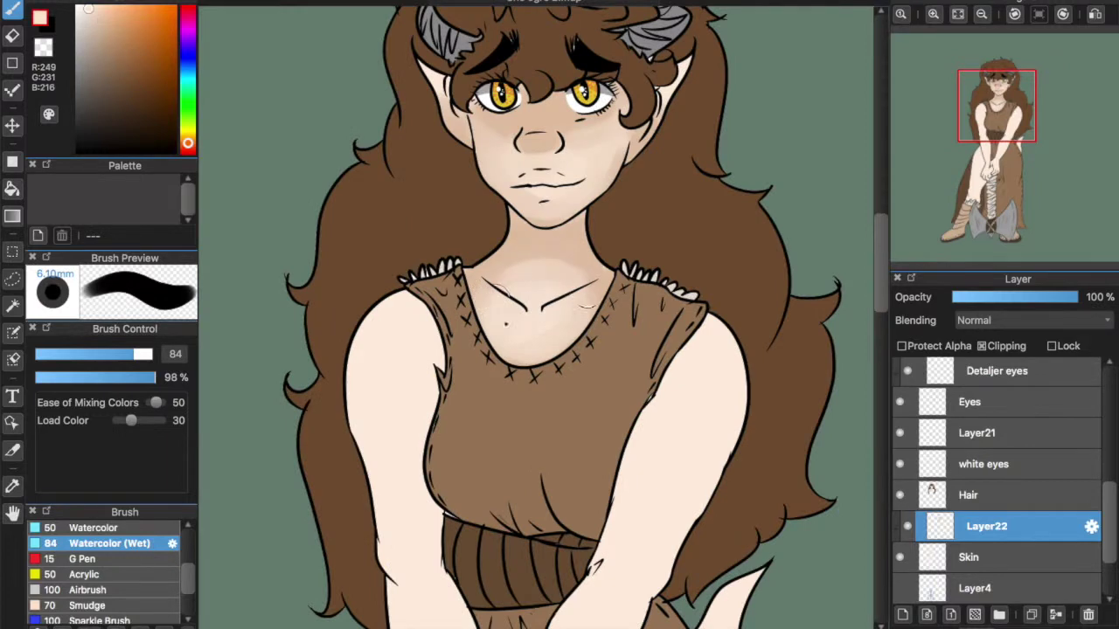
- Paint shadows along the edges of both arms, including shoulders and elbows, with sampled R:225 G:194 B:169
left_click(523, 230, "alt")
mouse_move(425, 304)
left_mouse_down()
mouse_move(362, 437)
mouse_move(427, 318)
left_mouse_up()
left_click_drag(682, 330, 726, 350)
left_click_drag(883, 224, 885, 266)
mouse_move(433, 96)
left_mouse_down()
mouse_move(424, 168)
mouse_move(445, 305)
mouse_move(481, 437)
left_mouse_up()
left_click_drag(376, 306, 428, 496)
left_click_drag(379, 274, 395, 306)
left_click_drag(653, 313, 655, 318)
left_click_drag(593, 288, 644, 150)
left_click_drag(749, 111, 669, 280)
left_click_drag(669, 280, 729, 119)
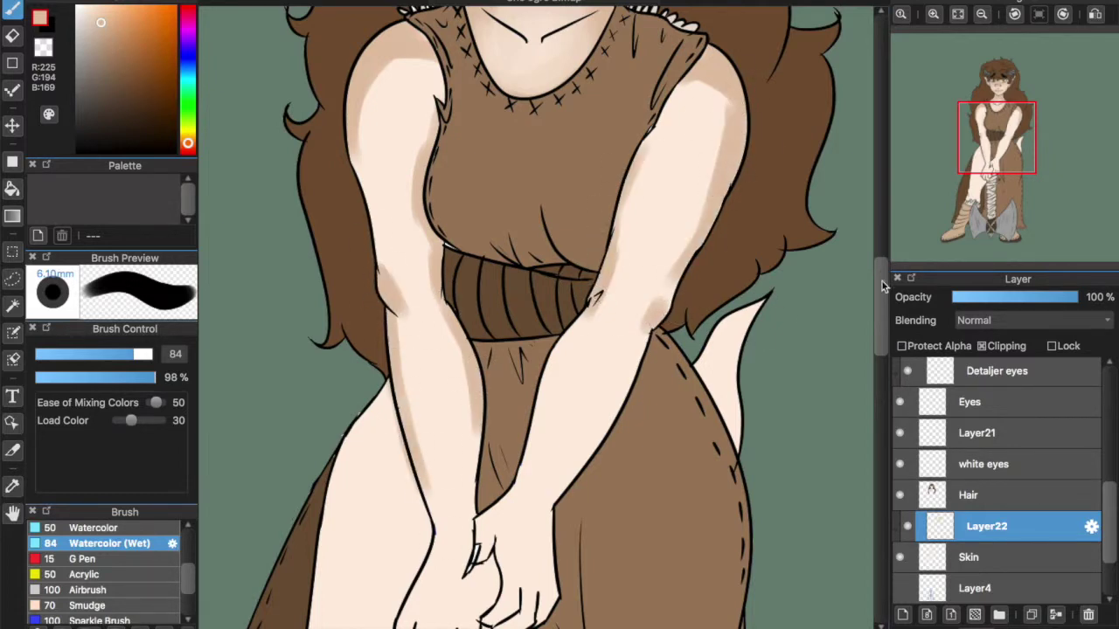
- Paint matching shadows along the forearms, wrists and clasped hands
left_click_drag(881, 284, 881, 308)
left_click_drag(574, 210, 527, 353)
mouse_move(645, 229)
left_mouse_down()
mouse_move(551, 419)
mouse_move(558, 486)
left_mouse_up()
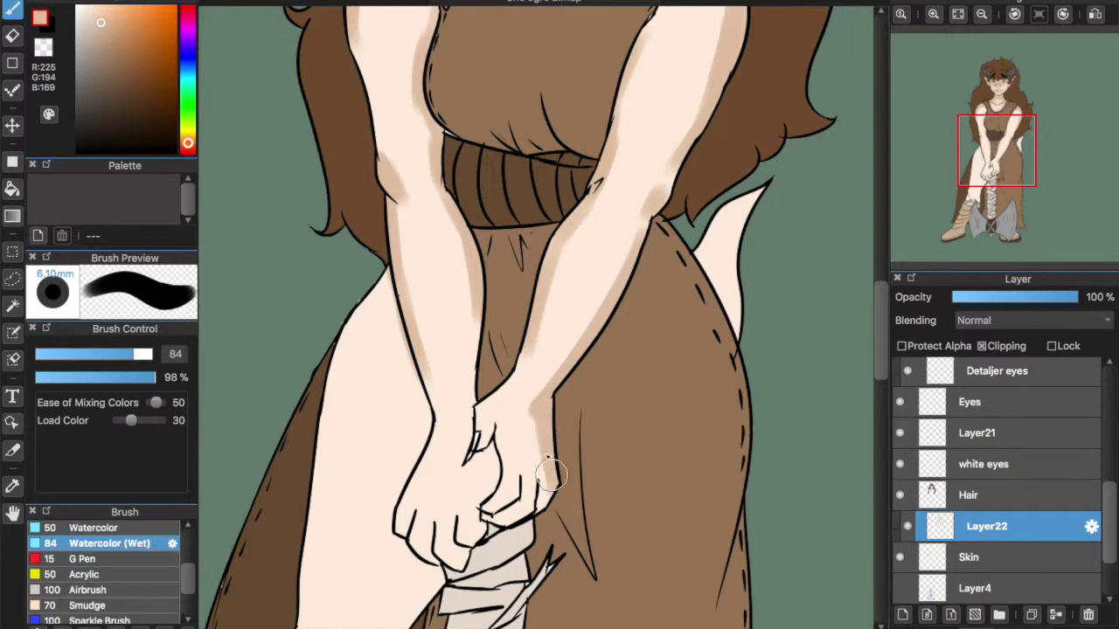
left_click_drag(479, 437, 507, 390)
left_click_drag(479, 544, 453, 564)
left_click_drag(491, 441, 445, 560)
left_click_drag(477, 325, 474, 404)
- Shade the bare leg at the thigh, knee and calf, and add shadow to the tail
left_click_drag(881, 331, 881, 354)
mouse_move(427, 373)
left_mouse_down()
mouse_move(402, 455)
mouse_move(395, 423)
left_mouse_up()
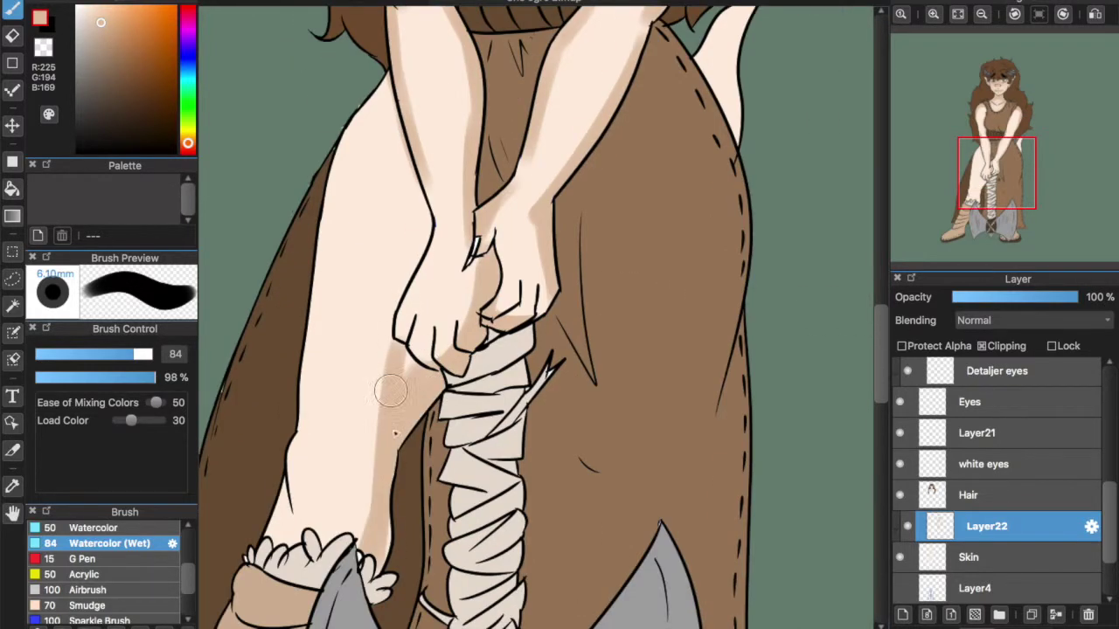
mouse_move(395, 210)
left_mouse_down()
mouse_move(398, 122)
mouse_move(342, 162)
mouse_move(332, 201)
left_mouse_up()
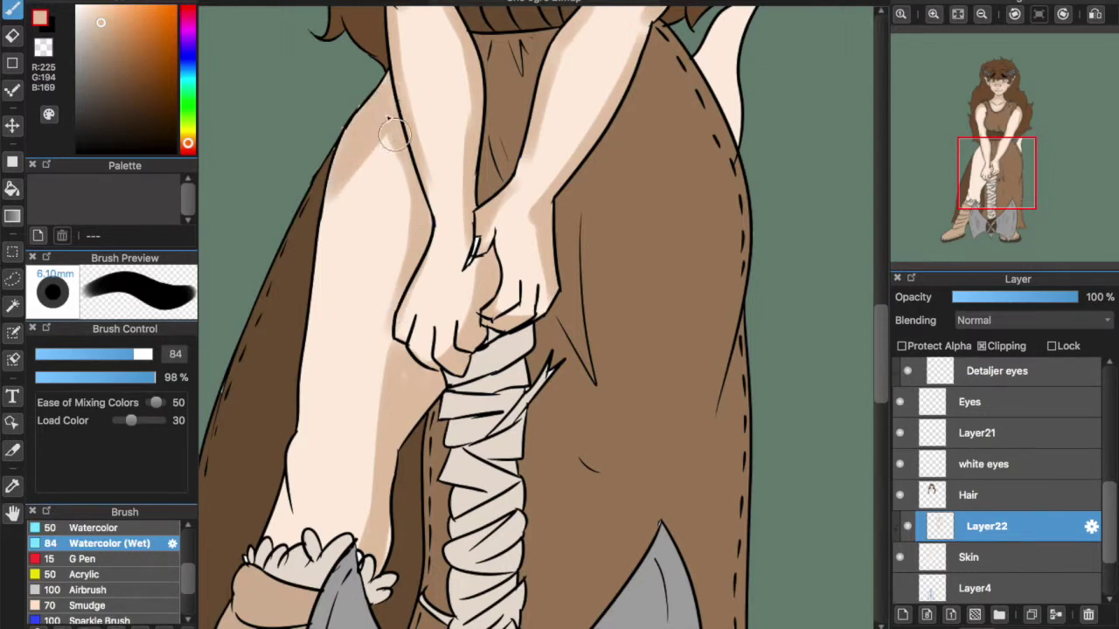
mouse_move(285, 496)
left_mouse_down()
mouse_move(300, 482)
mouse_move(339, 524)
left_mouse_up()
left_click_drag(882, 307, 884, 253)
mouse_move(732, 415)
left_mouse_down()
mouse_move(741, 489)
mouse_move(731, 476)
left_mouse_up()
- Blend the shading on the arm nearest the tail with a sampled light skin tone, R:254 G:237 B:223
left_click(727, 426, "alt")
mouse_move(699, 123)
left_mouse_down()
mouse_move(736, 175)
mouse_move(691, 289)
left_mouse_up()
mouse_move(643, 209)
left_mouse_down()
mouse_move(605, 350)
mouse_move(628, 393)
left_mouse_up()
left_click_drag(581, 363, 525, 533)
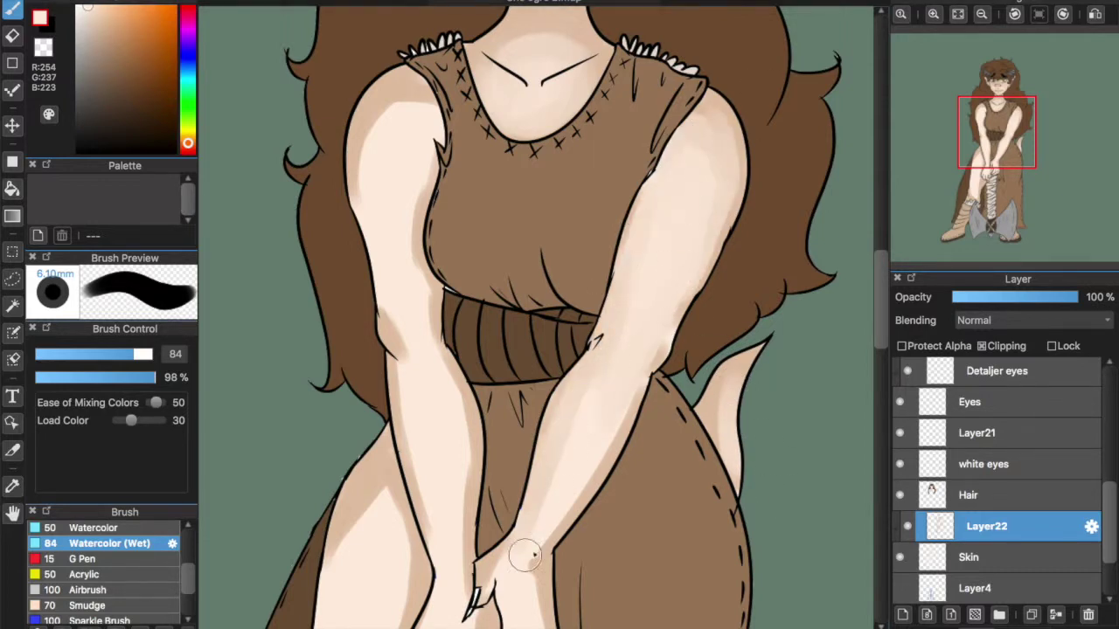
left_click_drag(603, 402, 537, 533)
- Blend the shadows down the other arm from shoulder to wrist
mouse_move(397, 110)
left_mouse_down()
mouse_move(407, 161)
mouse_move(409, 93)
left_mouse_up()
left_click_drag(421, 276, 426, 183)
left_click_drag(430, 377, 430, 278)
left_click_drag(444, 372, 458, 485)
left_click_drag(409, 369, 432, 549)
- Smooth the shading on both hands and the lower forearms, using sampled tones such as R:227 G:198 B:175
left_click_drag(881, 302, 880, 327)
left_click_drag(456, 393, 462, 548)
left_click_drag(458, 444, 415, 521)
left_click_drag(509, 405, 496, 418)
mouse_move(535, 463)
left_mouse_down()
mouse_move(529, 405)
mouse_move(643, 229)
left_mouse_up()
mouse_move(601, 333)
left_mouse_down()
mouse_move(655, 195)
mouse_move(602, 307)
left_mouse_up()
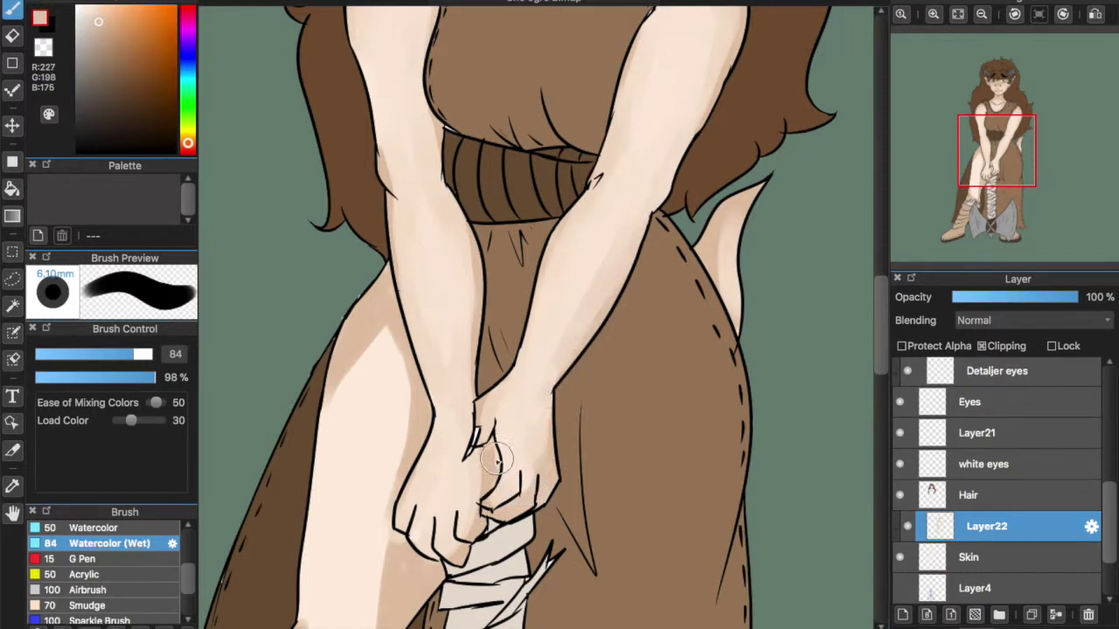
left_click_drag(382, 513, 452, 503)
- Blend the bare leg's shadows from thigh to calf with sampled skin tones such as R:250 G:231 B:217
left_click(483, 272, "alt")
left_click(396, 421, "alt")
mouse_move(374, 346)
left_mouse_down()
mouse_move(343, 397)
mouse_move(390, 462)
mouse_move(371, 603)
left_mouse_up()
left_click_drag(881, 313, 881, 341)
mouse_move(327, 419)
left_mouse_down()
mouse_move(361, 516)
mouse_move(381, 360)
mouse_move(313, 510)
mouse_move(326, 531)
left_mouse_up()
left_click(308, 528, "alt")
left_click_drag(385, 401, 374, 527)
left_click_drag(378, 146, 339, 188)
left_click_drag(345, 247, 370, 147)
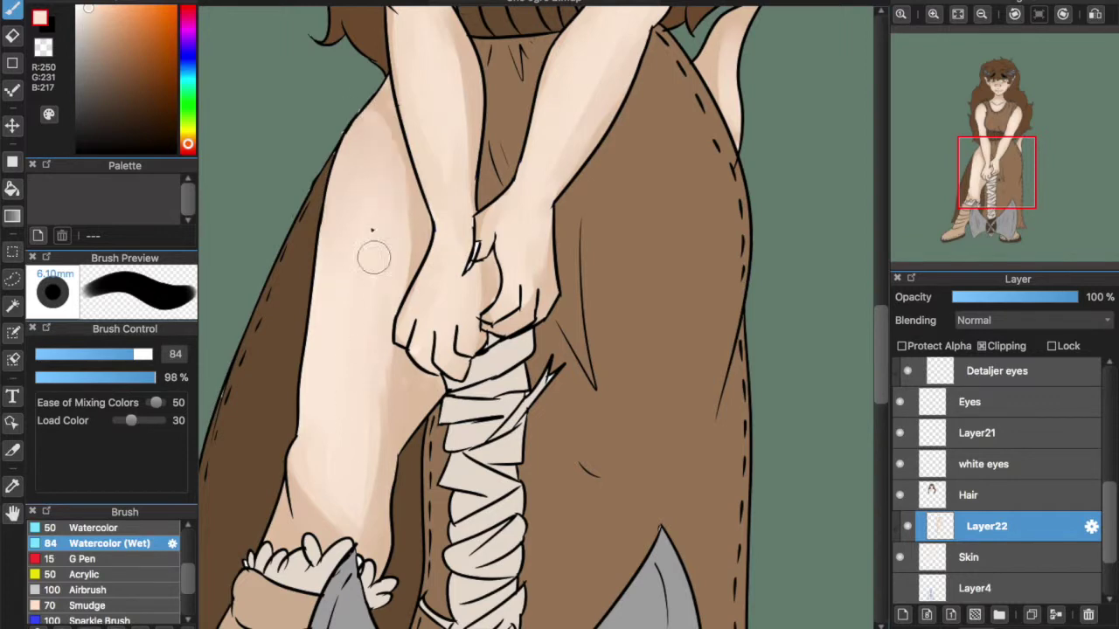
mouse_move(316, 442)
left_mouse_down()
mouse_move(355, 499)
mouse_move(346, 507)
left_mouse_up()
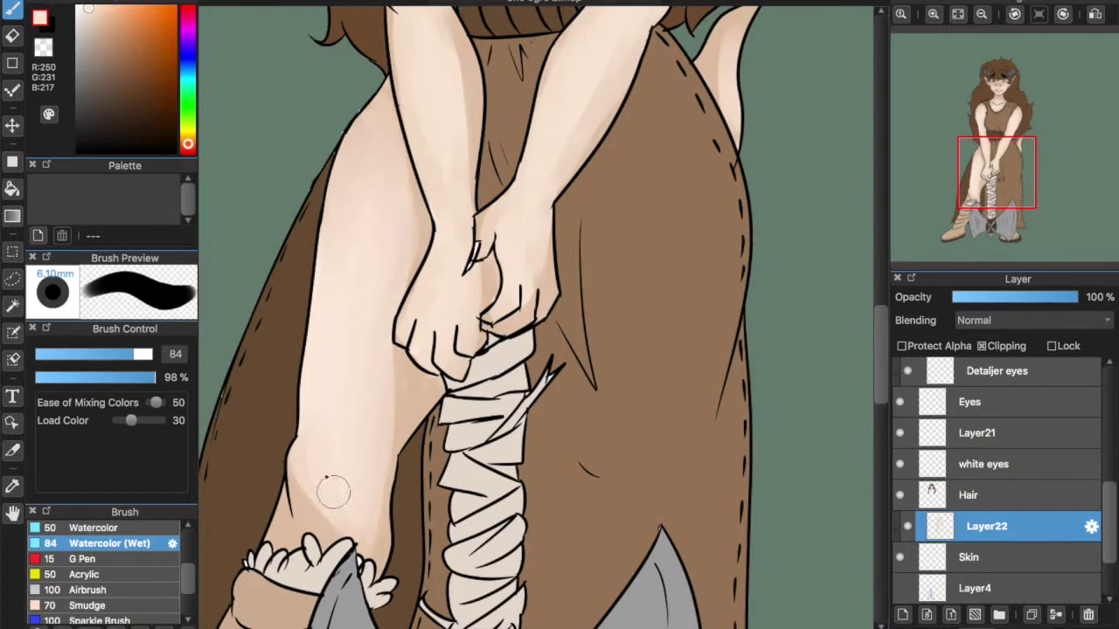
- Smooth the tail's shading with a sampled skin tone
scroll(699, 227, "up", 5)
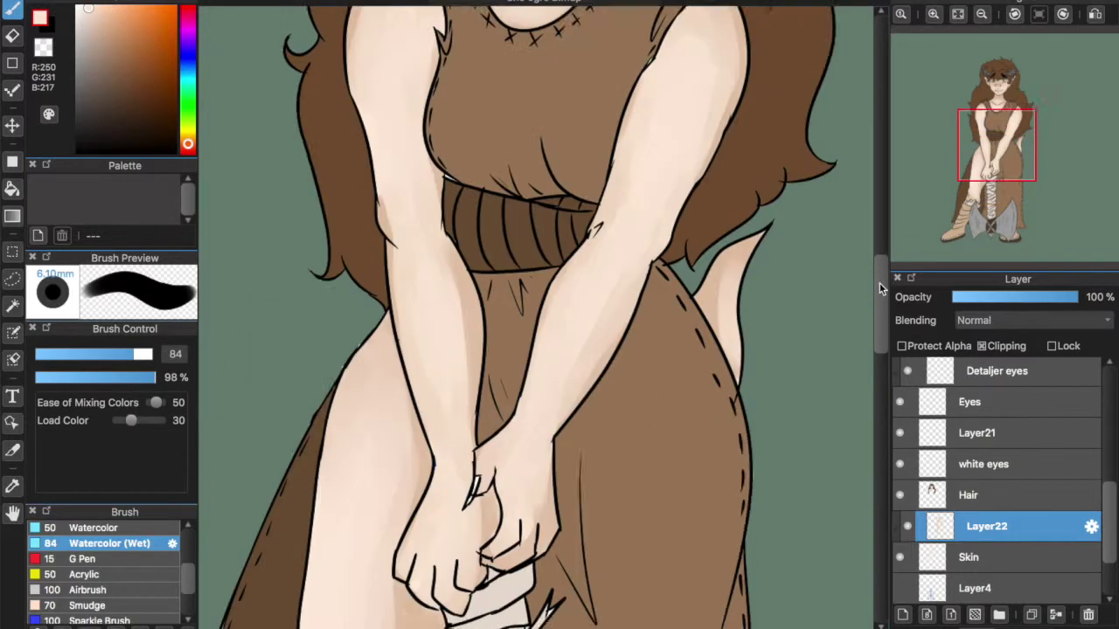
right_click(736, 255)
left_click_drag(724, 241, 721, 367)
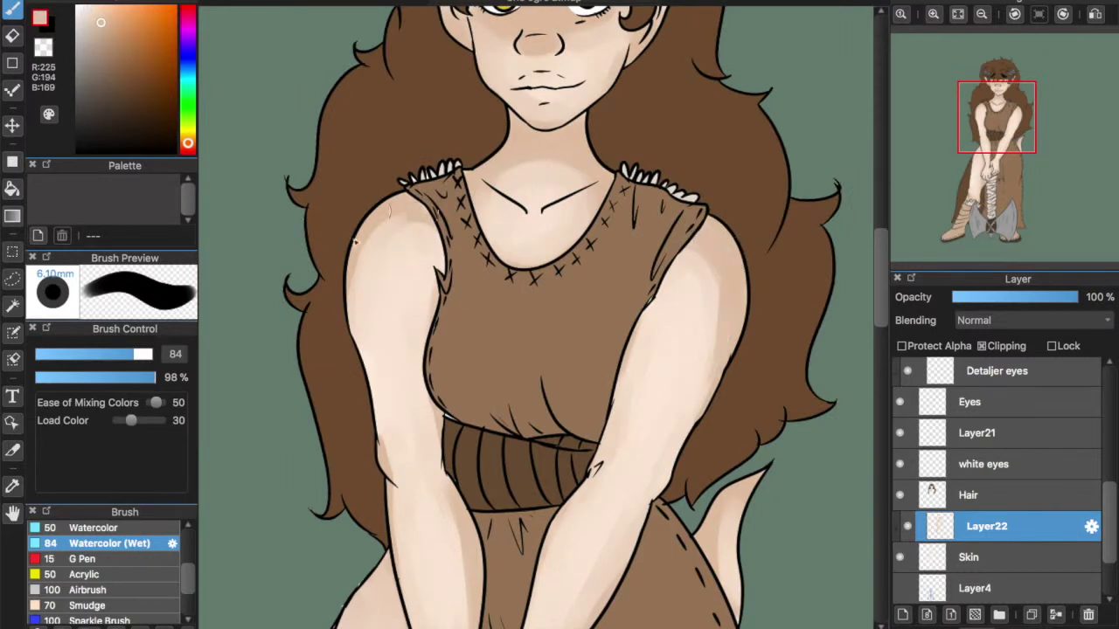
- Deepen the shoulder shadows and blend them into the upper arms with sampled R:249 G:231 B:217
left_click_drag(400, 221, 364, 318)
right_click(391, 351)
left_click_drag(423, 255, 376, 302)
left_click_drag(721, 345, 690, 259)
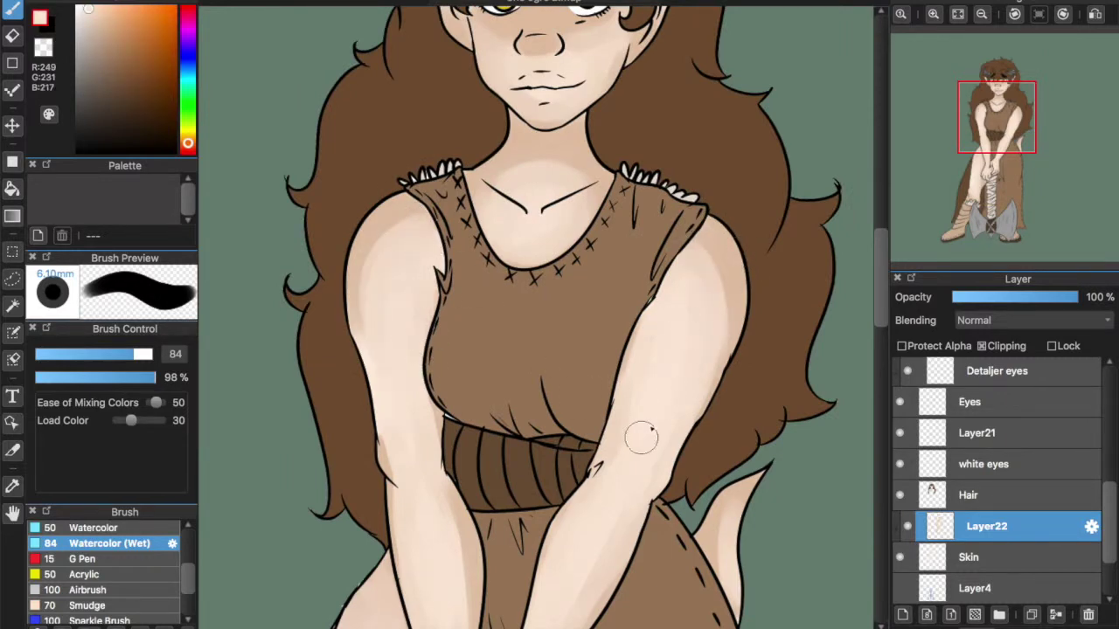
- Add a clipped layer above Hair and ready the Gradient tool with dark brown, R:66 G:46 B:29
scroll(882, 218, "up", 6)
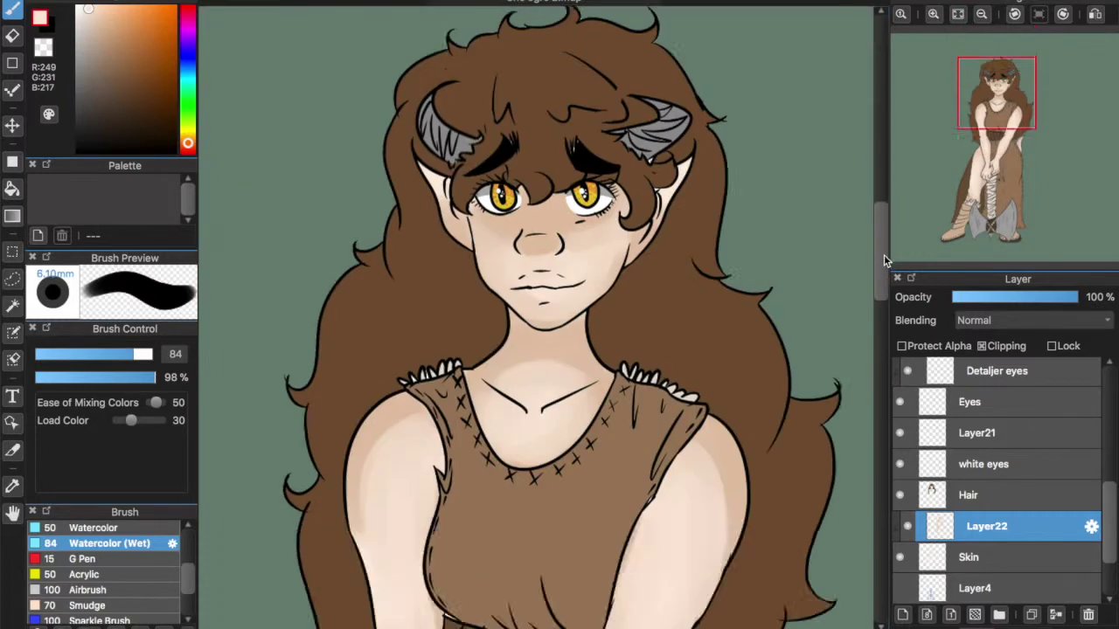
left_click(903, 615)
right_click(528, 163)
left_click(13, 215)
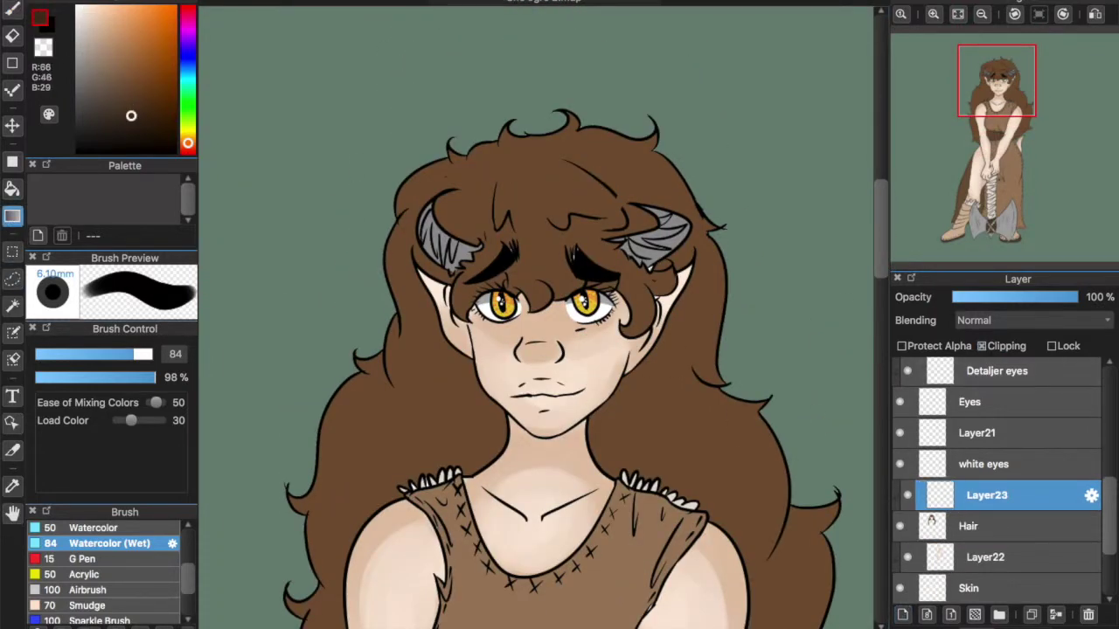
- Apply a dark brown gradient over the long hair, darkest around the torso and fading towards the head
left_click_drag(1108, 495, 1109, 510)
scroll(899, 206, "down", 2)
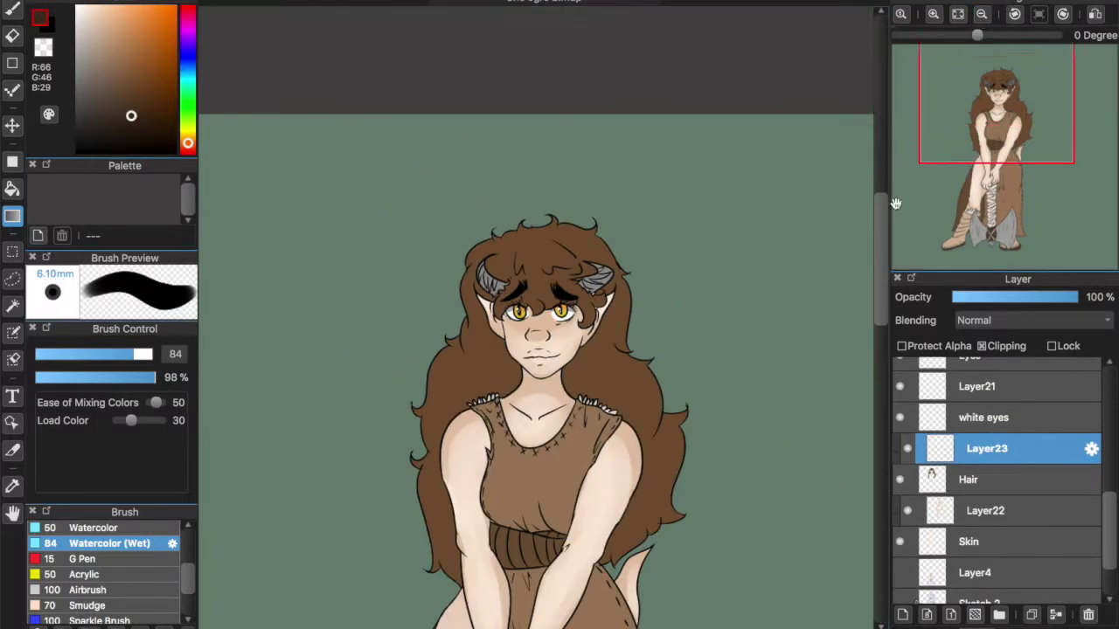
left_click_drag(878, 218, 877, 230)
left_click_drag(538, 607, 525, 286)
left_click_drag(525, 575, 530, 202)
left_click_drag(539, 420, 537, 247)
scroll(910, 52, "up", 1)
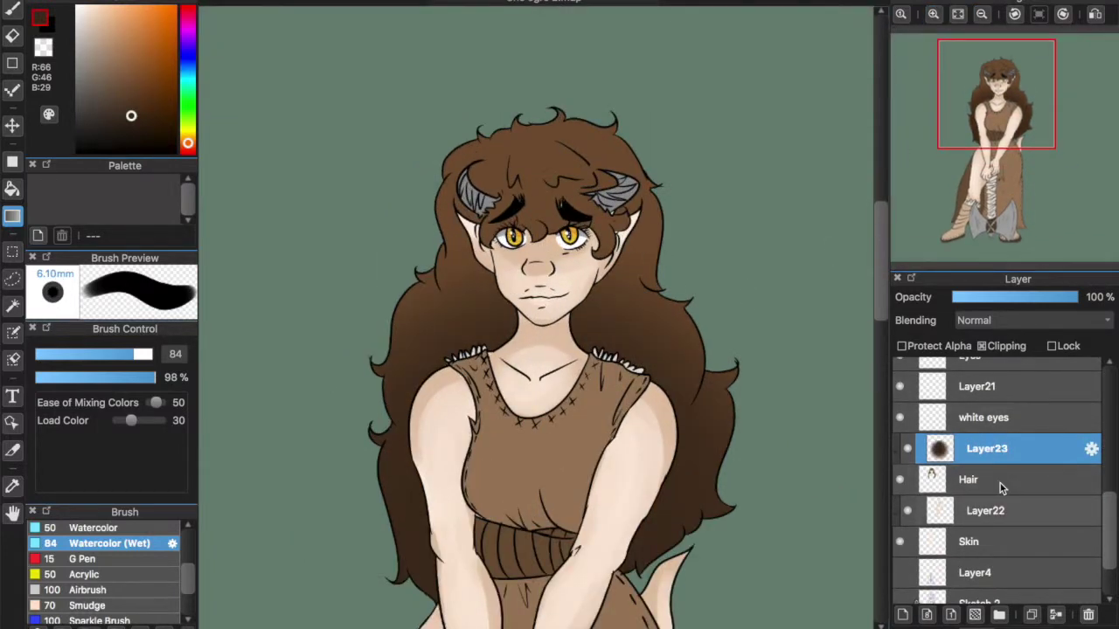
- Add a clipped layer between the gradient layer and Hair, and try reddish-brown strokes, R:115 G:61 B:37
left_click(903, 618)
left_click_drag(983, 448, 982, 475)
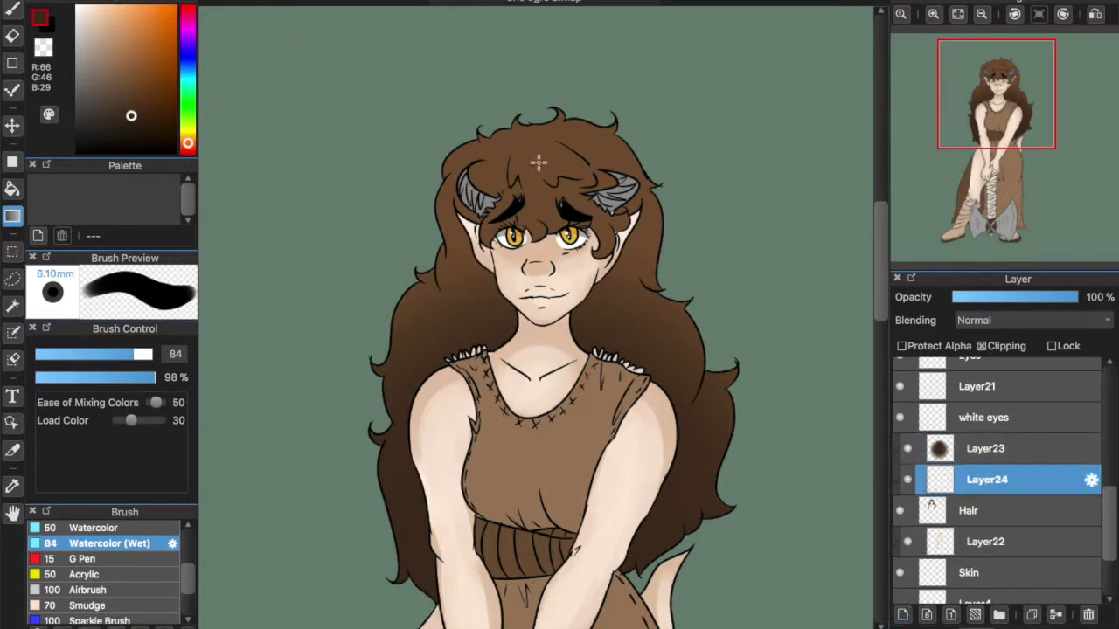
left_click(143, 88)
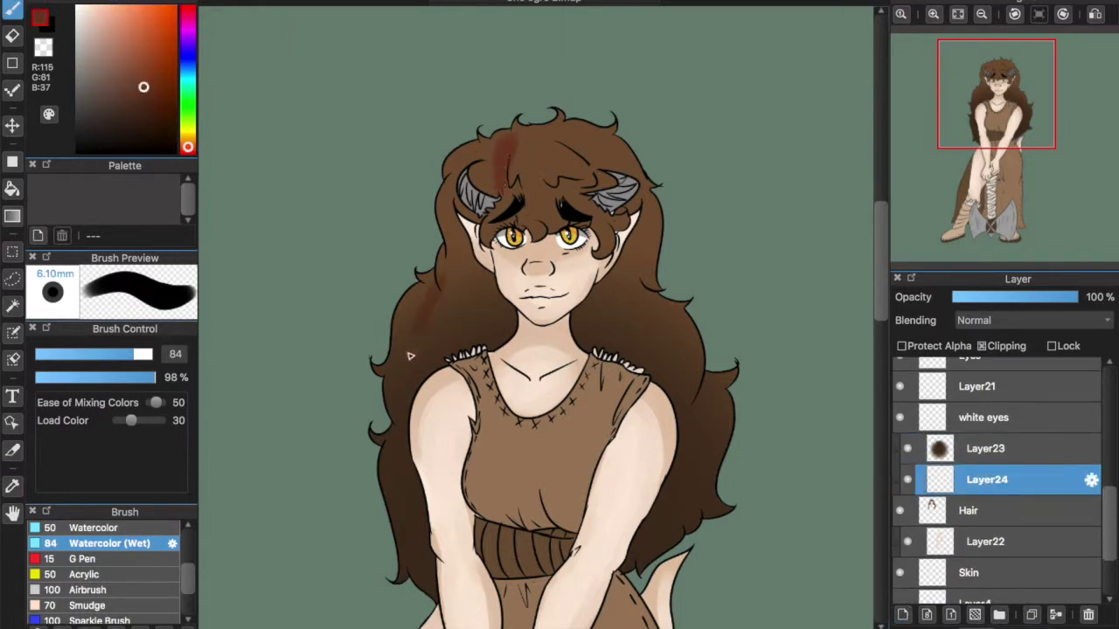
key("ctrl+z")
- Darken the hair around one horn with the Watercolor (Wet) brush at size 182, using R:84 G:54 B:35
right_click(487, 146)
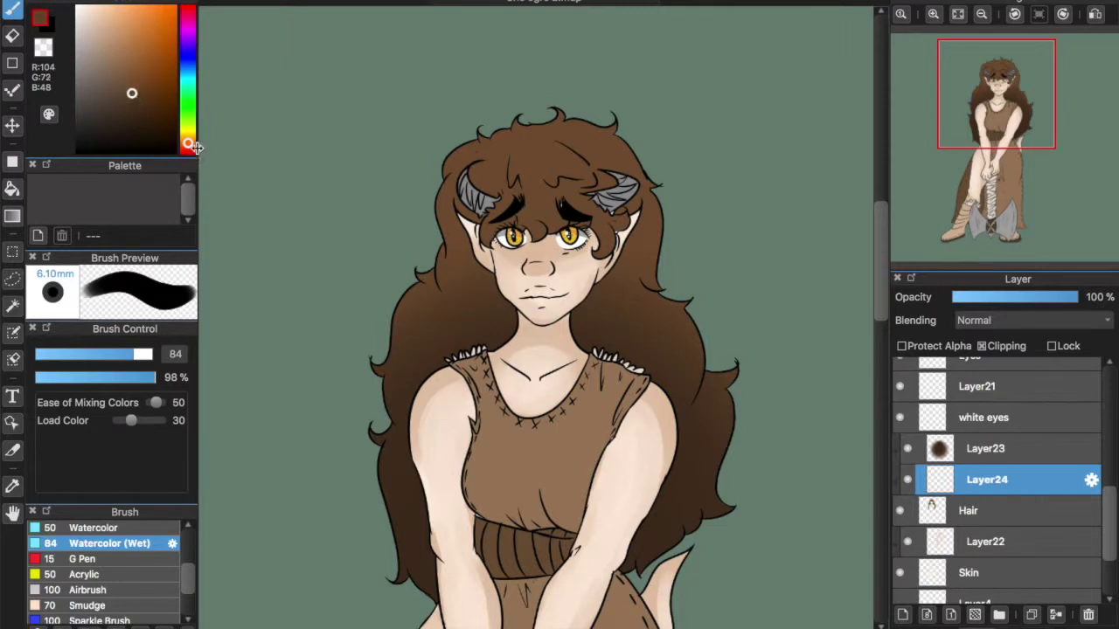
left_click_drag(142, 354, 249, 354)
left_click_drag(471, 159, 442, 213)
left_click(134, 105)
left_click_drag(466, 145, 456, 229)
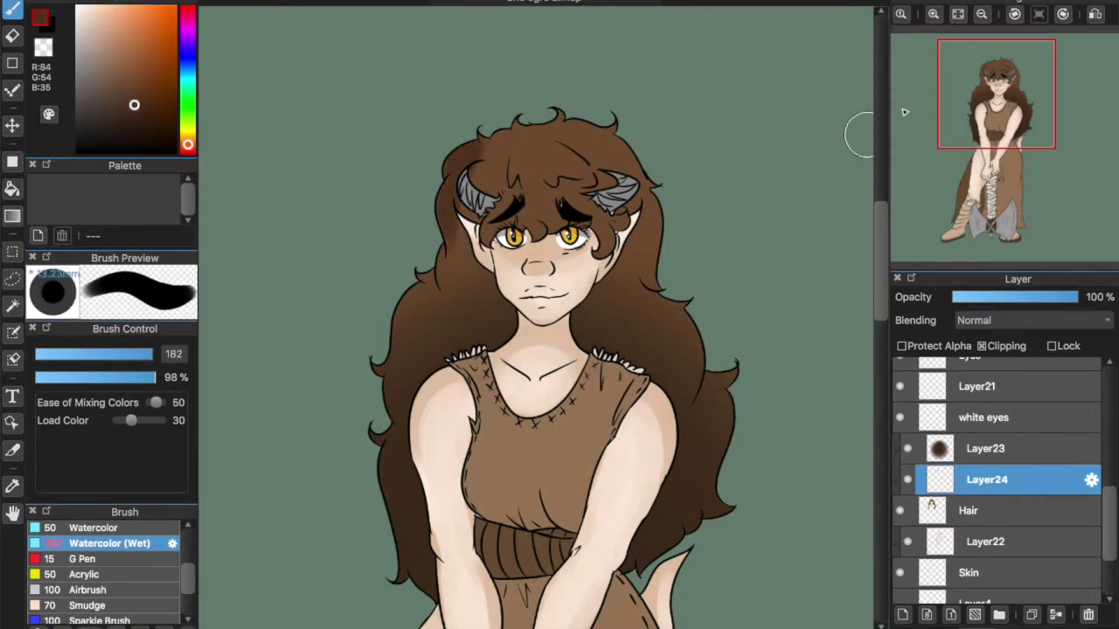
- Shade the hair around both horns, behind the ears and across the crown with the same dark brown brush
left_click(981, 14)
scroll(879, 234, "down", 1)
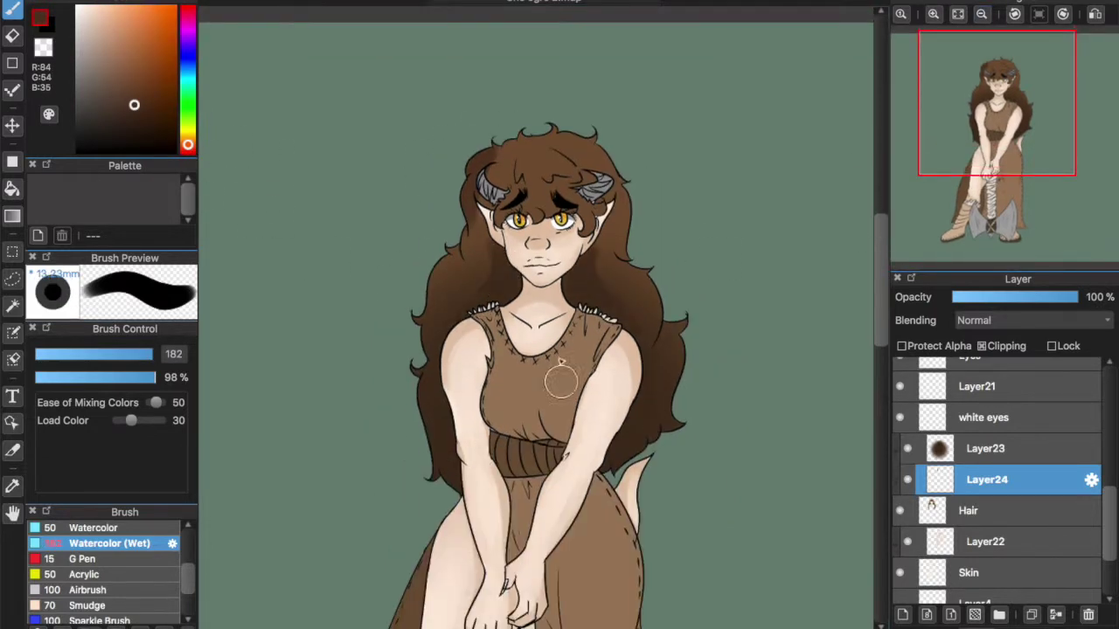
left_click(933, 14)
left_click_drag(602, 70, 631, 222)
left_click_drag(506, 128, 482, 105)
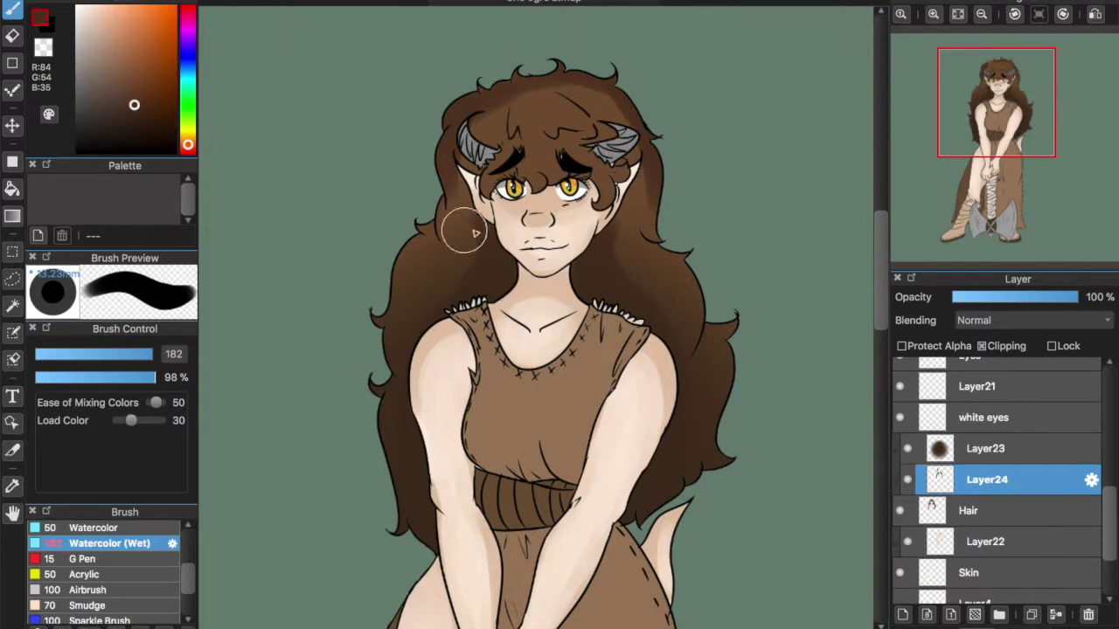
left_click(535, 97, "alt")
left_click_drag(560, 96, 548, 94)
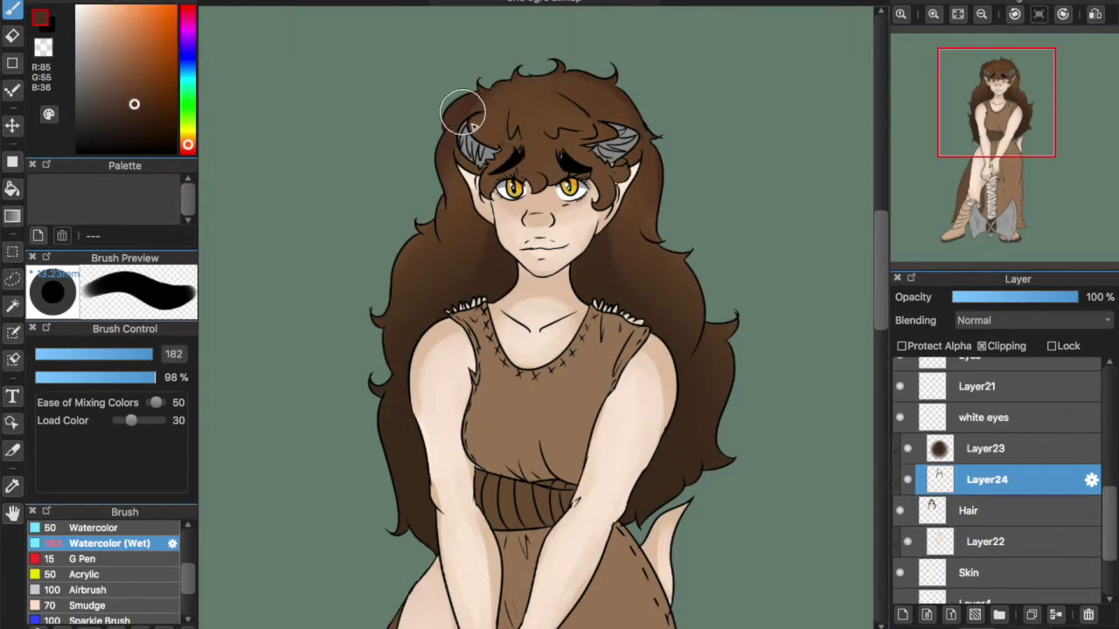
- Dot round dark brown spots across the crown and long hair with the Pen brush, using sizes 115 and 131
left_click(132, 113)
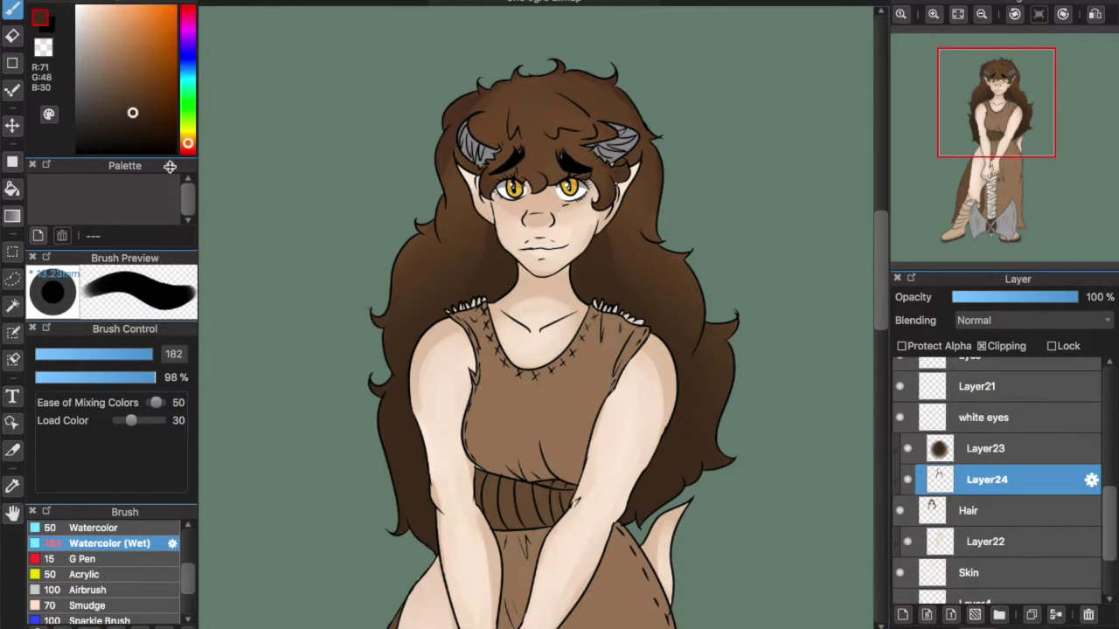
left_click(148, 354)
left_click(528, 121, "alt")
left_click_drag(190, 568, 190, 531)
left_click(123, 529)
left_click(148, 354)
left_click(530, 105)
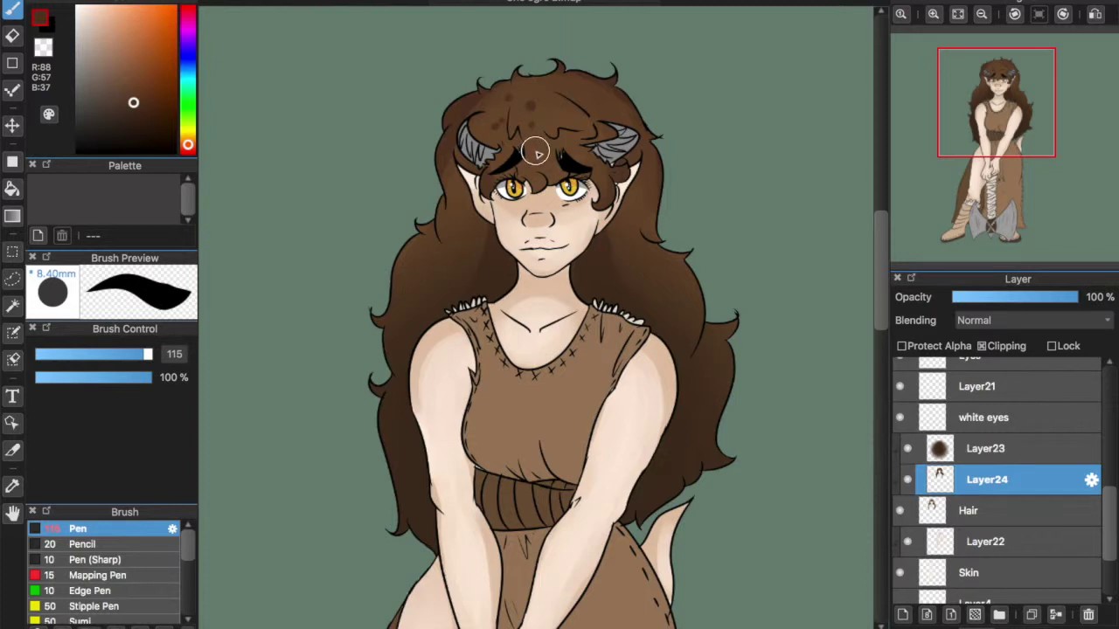
key("bracketright")
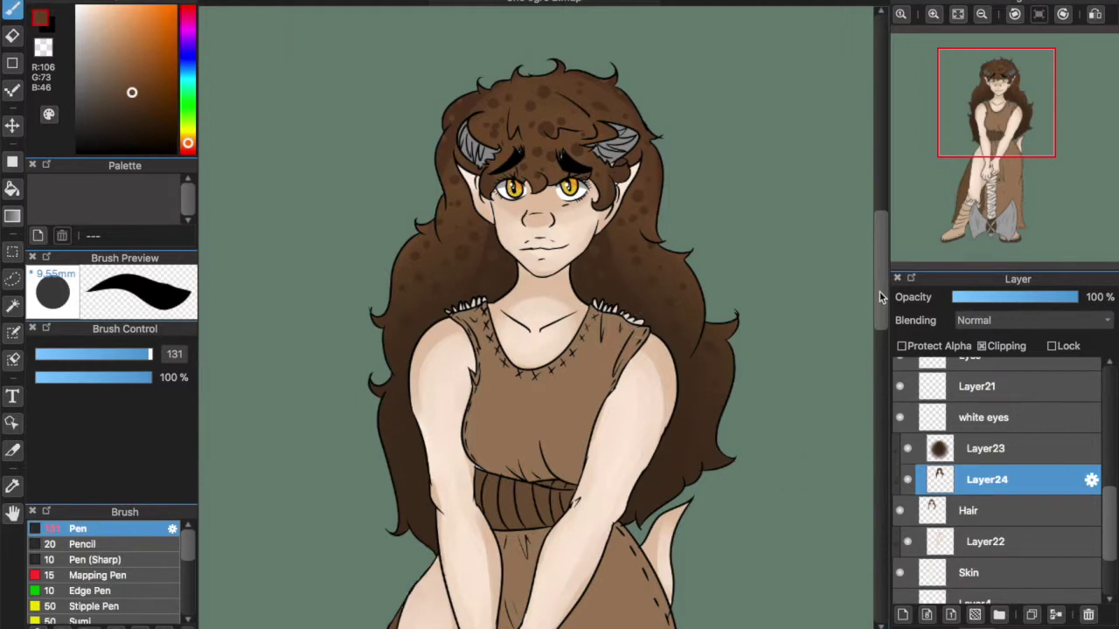
- Add a new layer clipped to Clothes base and get the Gradient tool ready for the whole dress
left_click_drag(880, 293, 884, 330)
left_click(1031, 415)
left_click_drag(1110, 507, 1111, 449)
left_click(996, 495)
left_click(903, 615)
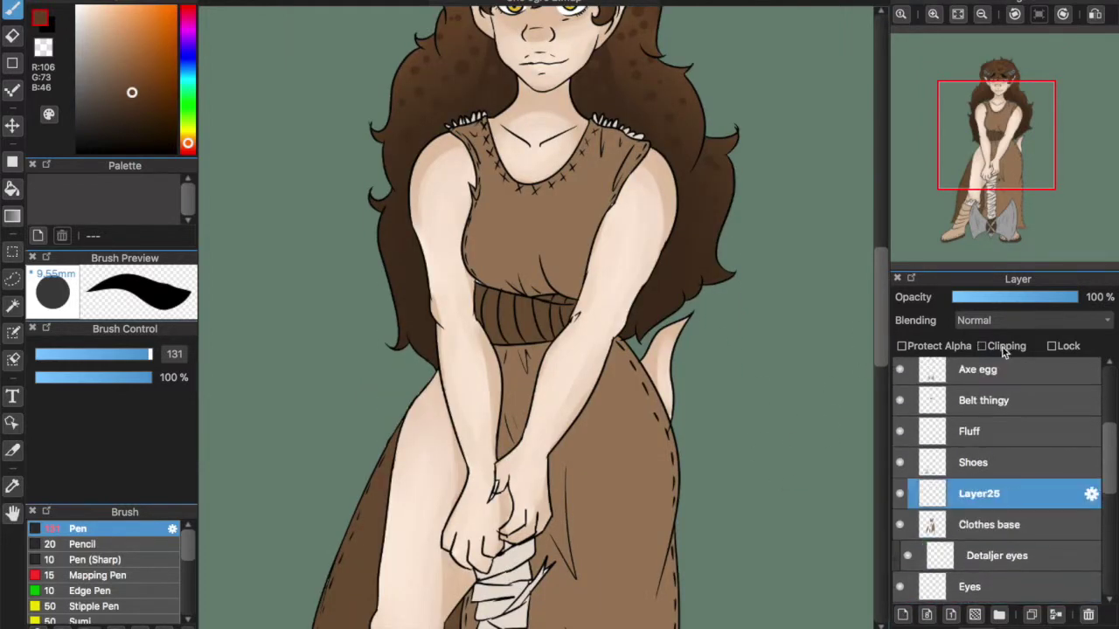
left_click(1003, 346)
left_click(614, 448, "alt")
left_click(12, 215)
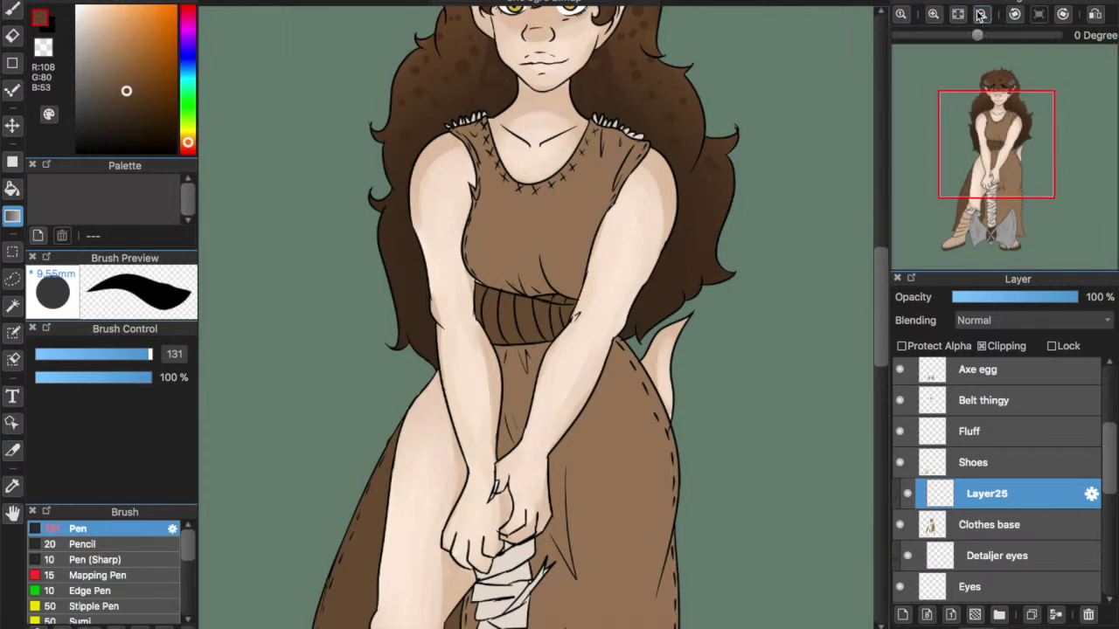
left_click(959, 14)
- Try brown gradients, R:108 G:80 B:53, over the lower part of the dress and undo them
left_click_drag(527, 397, 527, 397)
left_click_drag(387, 588, 477, 411)
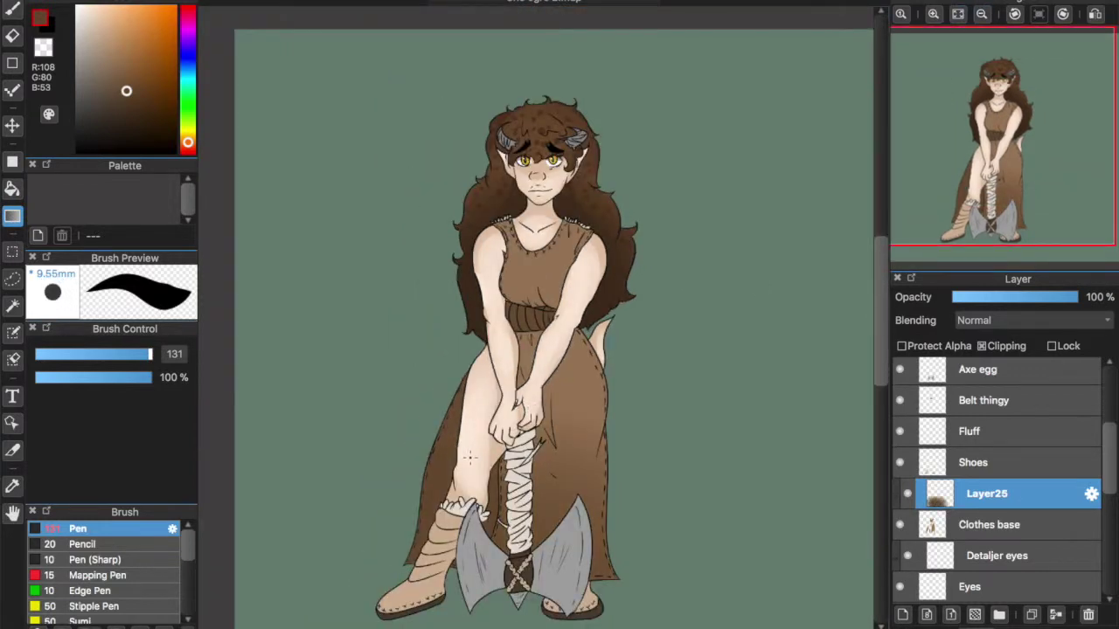
key("super+z")
key("super+z")
left_click_drag(381, 586, 455, 482)
key("super+z")
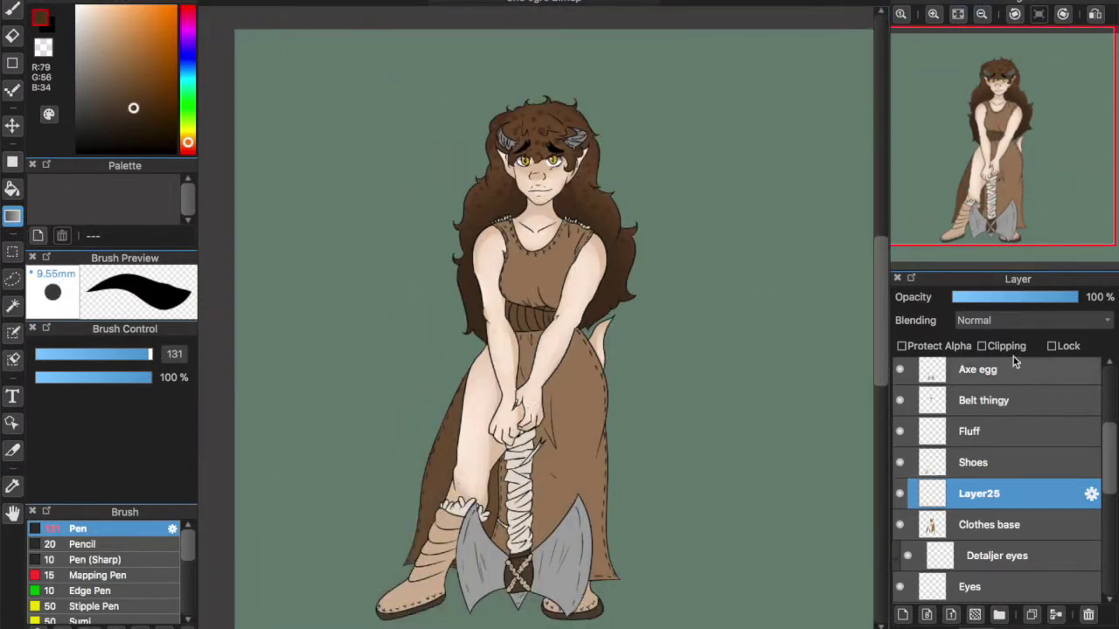
- Clip the new layer to Clothes base again and apply dark brown gradients, R:79 G:56 B:34, rising from the skirt's hem
left_click(996, 347)
left_click_drag(393, 575, 503, 439)
left_click_drag(649, 610, 651, 403)
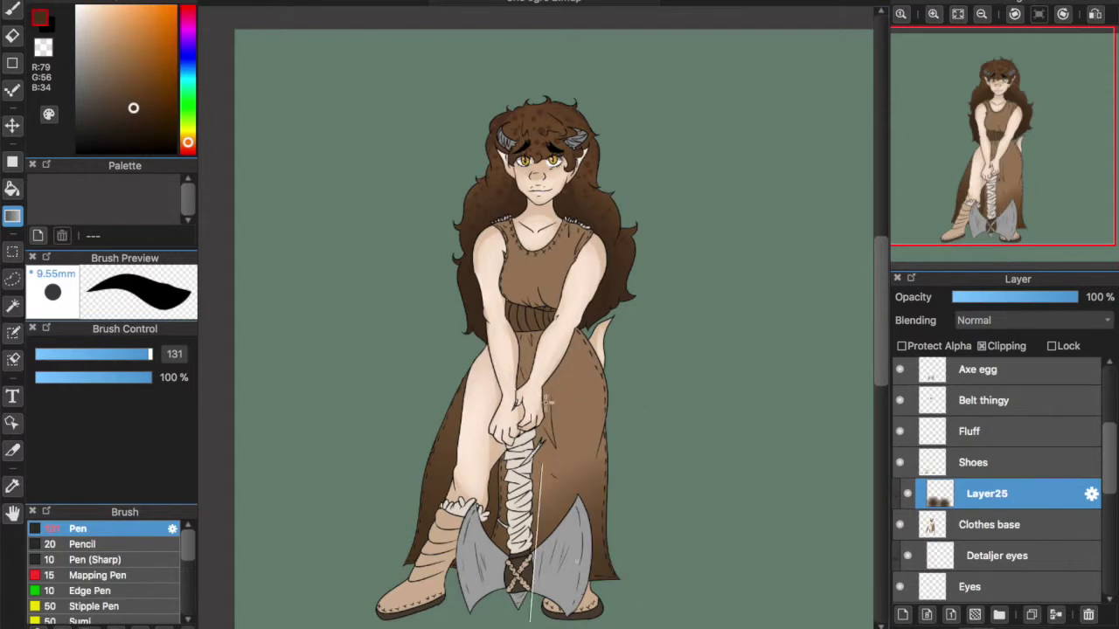
- Add another clipped layer between the dress gradient layer and Clothes base
left_click(932, 14)
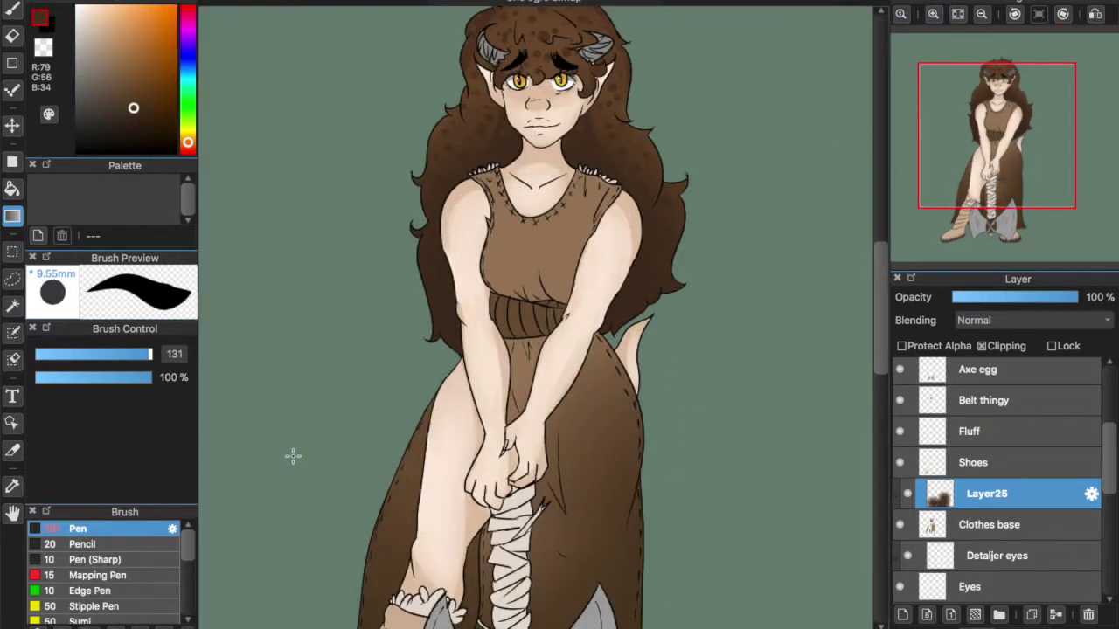
left_click(903, 614)
left_click_drag(1007, 488, 1005, 529)
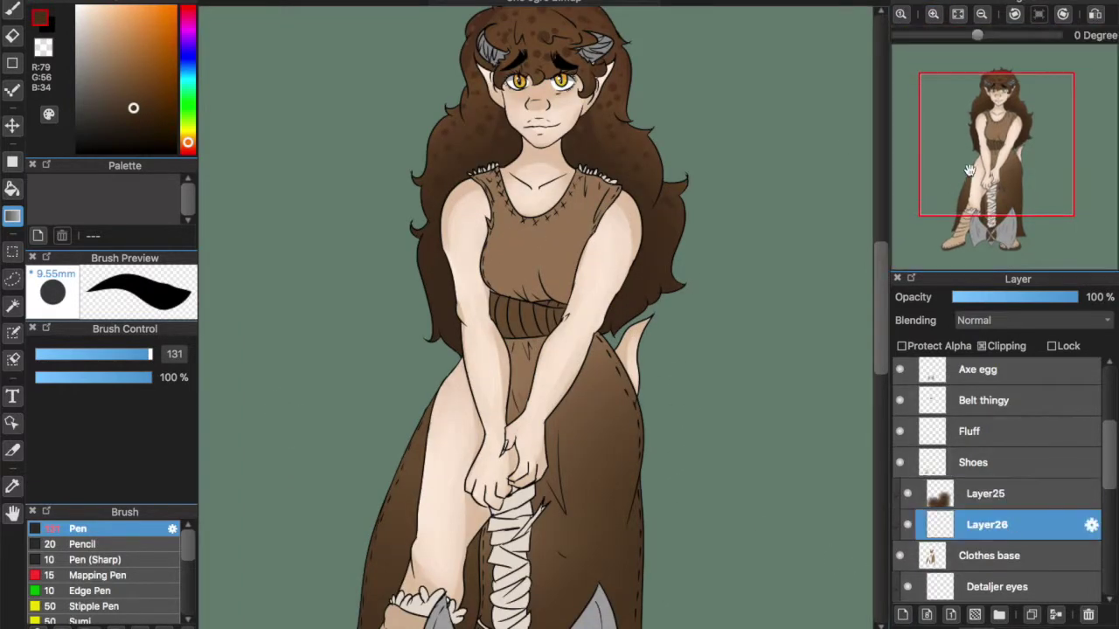
- Shade the dress bodice with the Watercolor (Wet) brush at size 144 and 100% opacity, using R:119 G:87 B:57 and R:121 G:89 B:59
key("ctrl+plus")
scroll(105, 568, "down", 5)
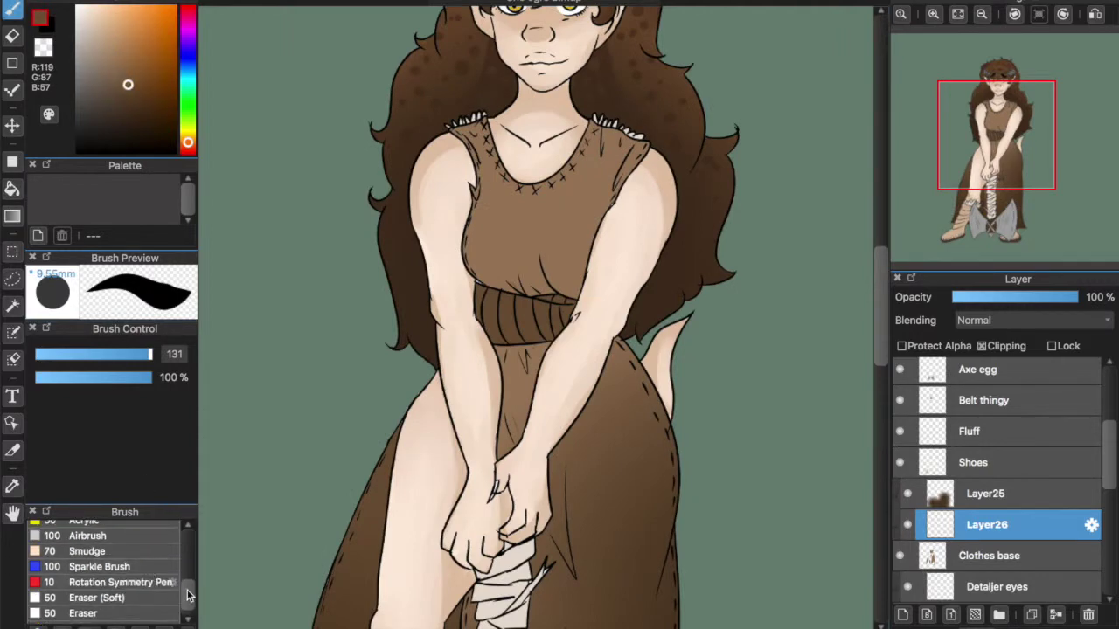
scroll(131, 566, "up", 3)
left_click(160, 565)
left_click(152, 354)
left_click_drag(151, 378, 167, 383)
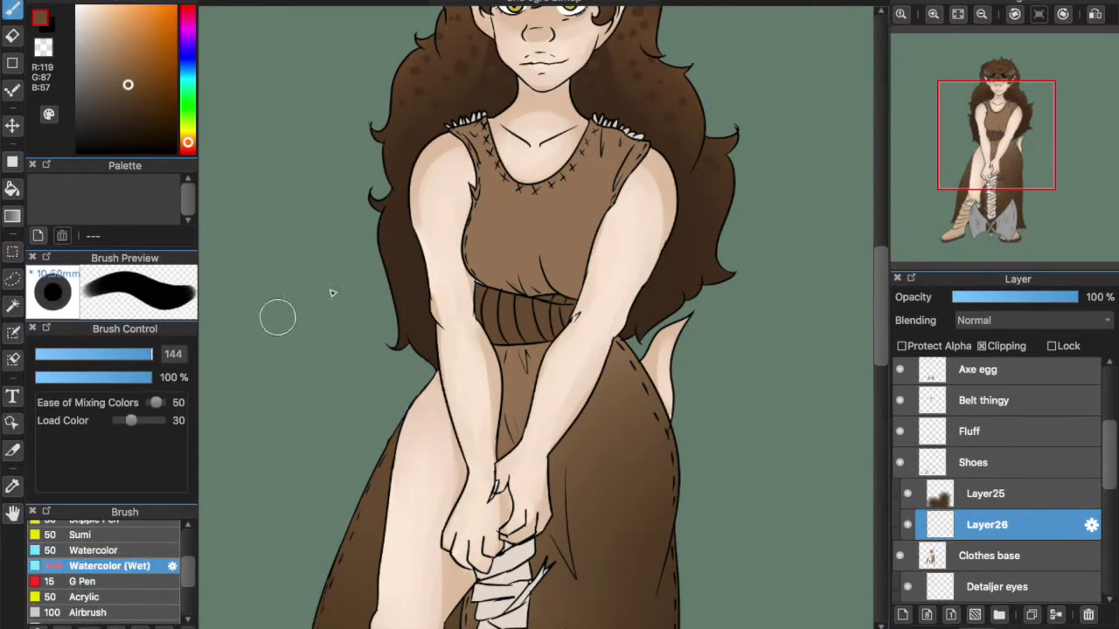
mouse_move(478, 238)
left_mouse_down()
mouse_move(490, 288)
mouse_move(481, 158)
mouse_move(592, 242)
mouse_move(545, 199)
mouse_move(480, 219)
mouse_move(577, 227)
mouse_move(485, 234)
mouse_move(574, 279)
mouse_move(503, 432)
mouse_move(512, 361)
mouse_move(561, 320)
mouse_move(507, 429)
mouse_move(517, 391)
left_mouse_up()
left_click_drag(882, 280, 892, 262)
left_click(983, 15)
right_click(544, 348)
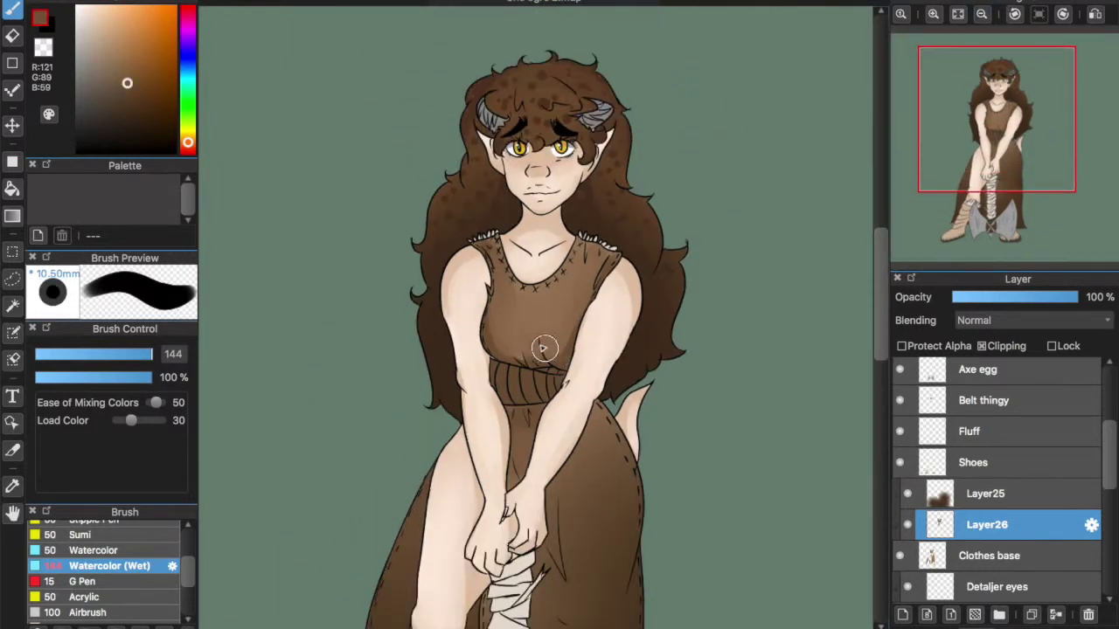
left_click_drag(517, 358, 564, 367)
- Add a new layer clipped to Shoes
left_click(983, 15)
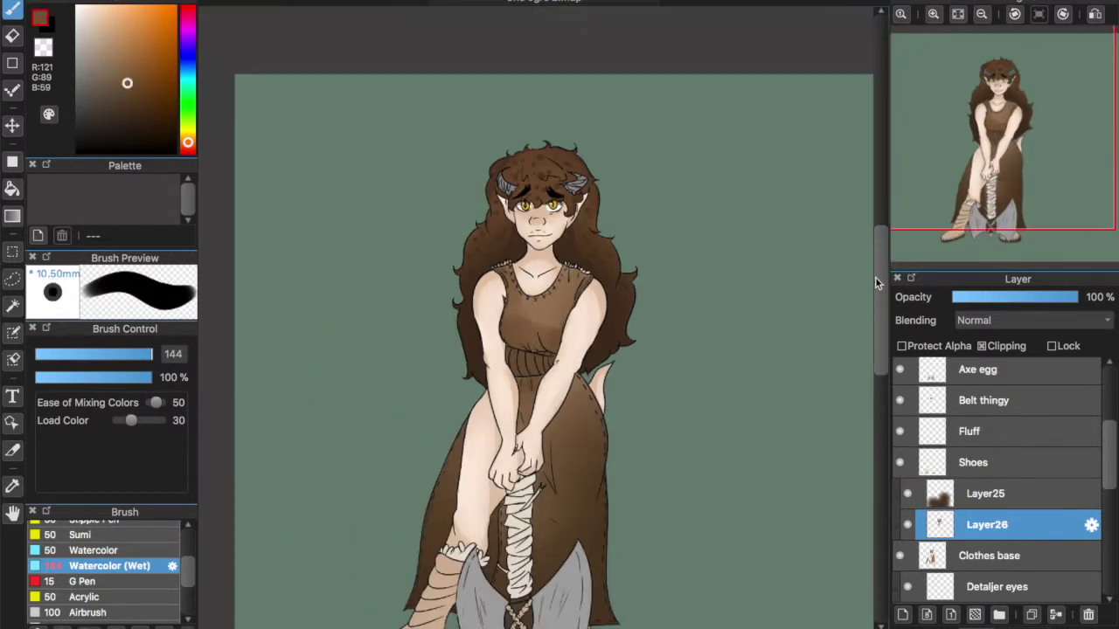
left_click_drag(878, 279, 882, 309)
left_click(987, 461)
left_click(903, 615)
left_click(993, 346)
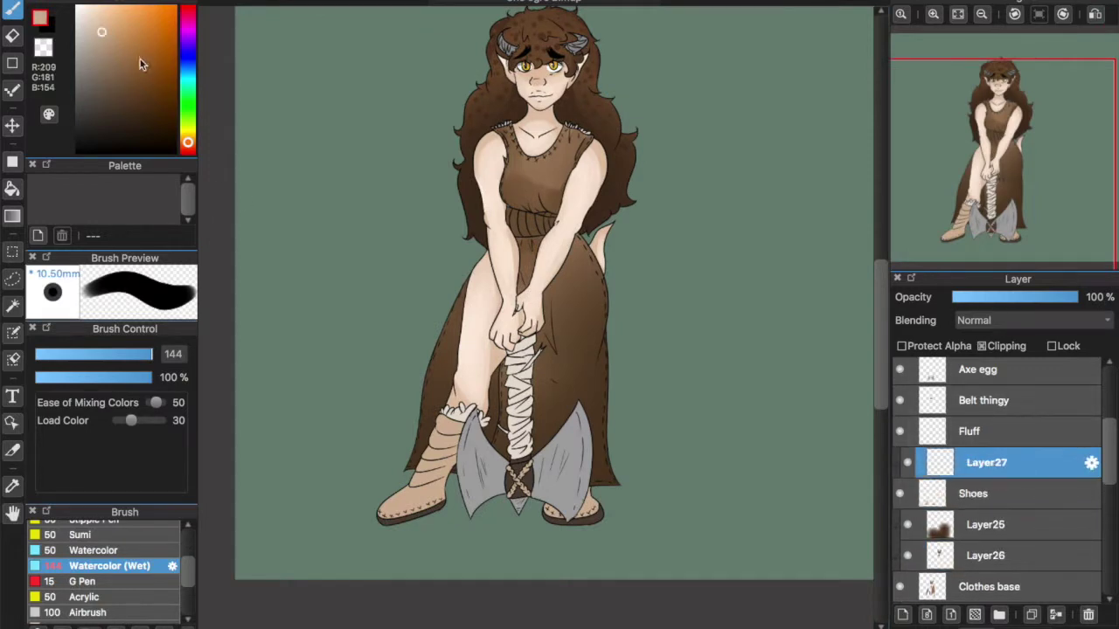
- Try brown gradients, including R:161 G:121 B:92, on the boot and undo them
left_click(12, 216)
left_click_drag(406, 546, 429, 443)
key("super+z")
left_click_drag(371, 509, 434, 490)
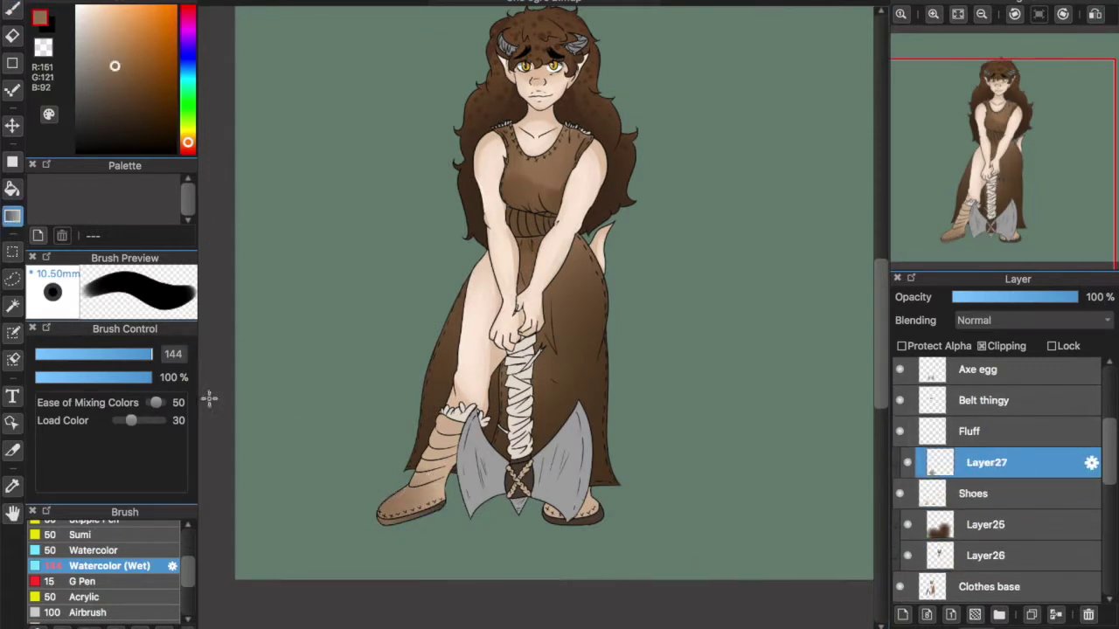
key("super+z")
- Select the tan upper areas of both shoes with the Magic Wand
left_click(12, 306)
left_click(444, 442)
left_click(432, 453, "shift")
left_click(589, 504, "shift")
left_click(554, 511, "shift")
- Apply brown gradients, R:125 G:94 B:65, upward from the soles of both shoes and clear the selection
left_click(124, 81)
left_click(12, 10)
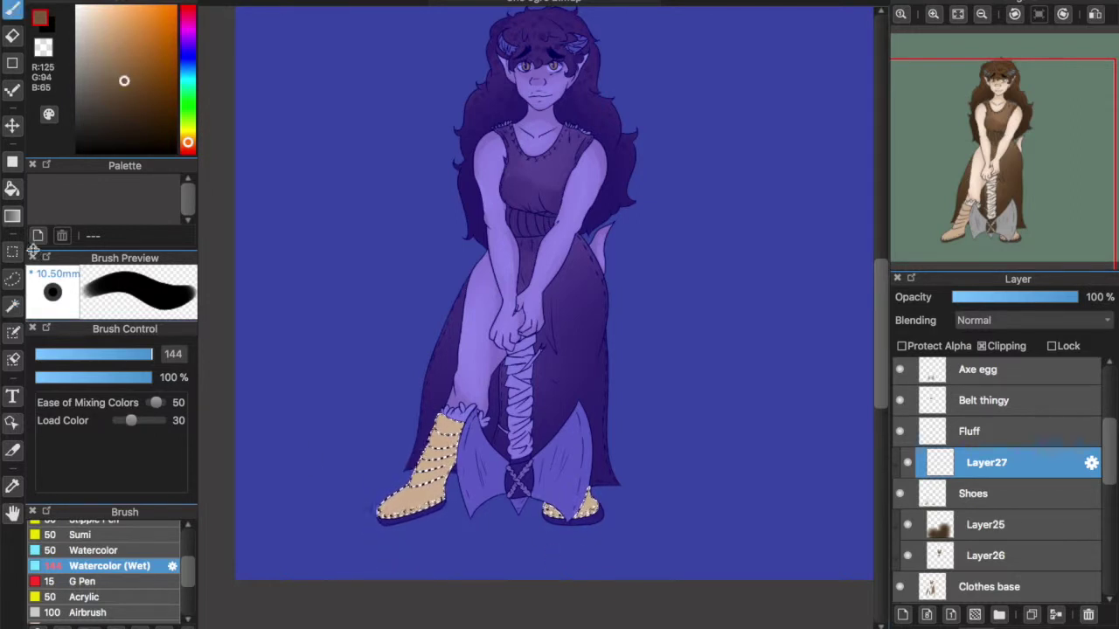
left_click(12, 216)
left_click_drag(407, 540, 432, 437)
left_click_drag(568, 535, 577, 449)
key("super+d")
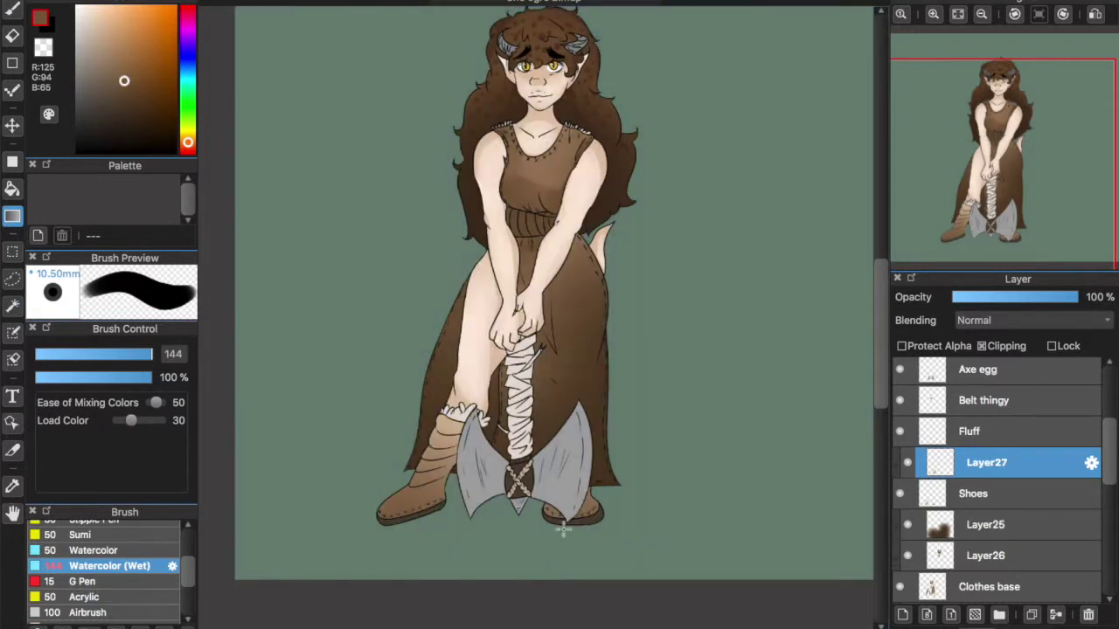
- Add a new layer clipped to Belt thingy, leaving Belt thingy itself unclipped
left_click(999, 402)
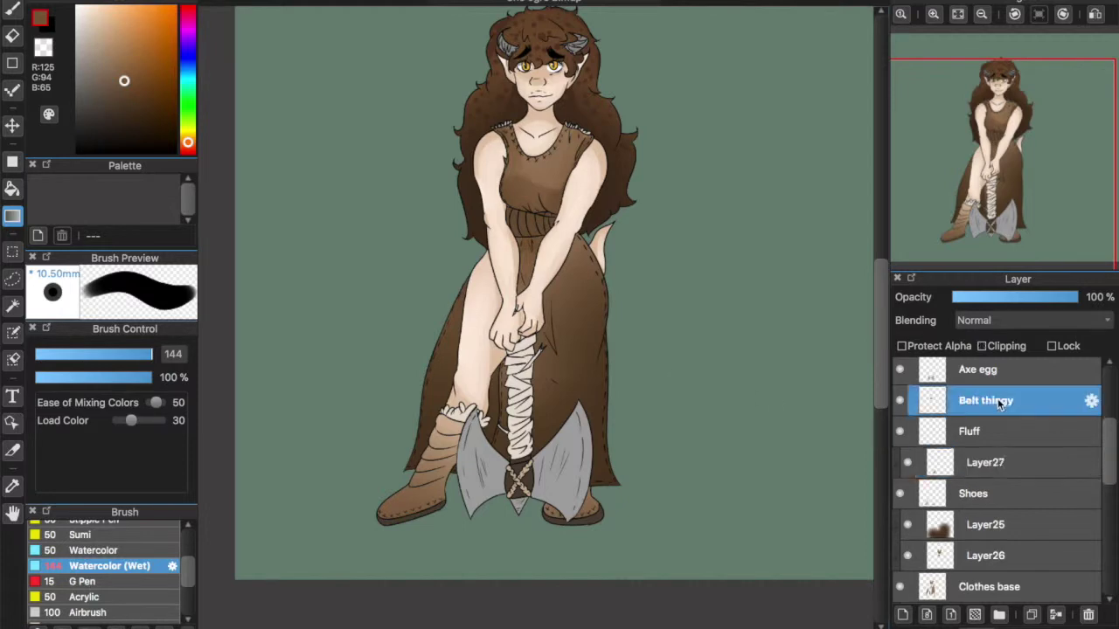
left_click(982, 346)
scroll(848, 166, "up", 3)
left_click(935, 13)
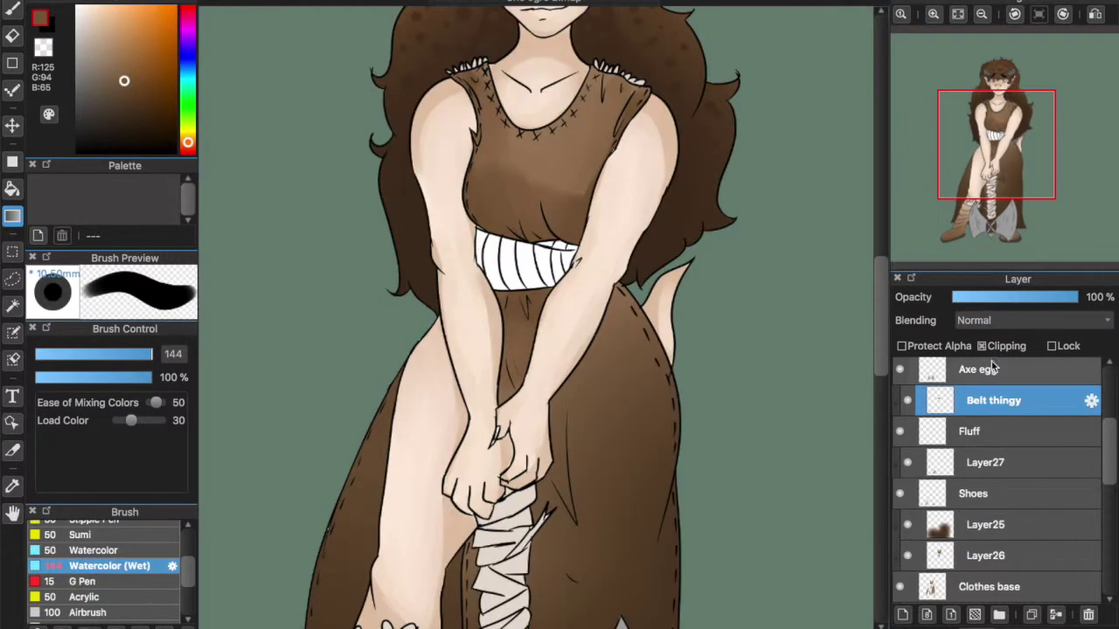
left_click(992, 347)
left_click(903, 614)
- Try a brown gradient, R:78 G:58 B:40, across the belt and undo it
left_click(125, 106)
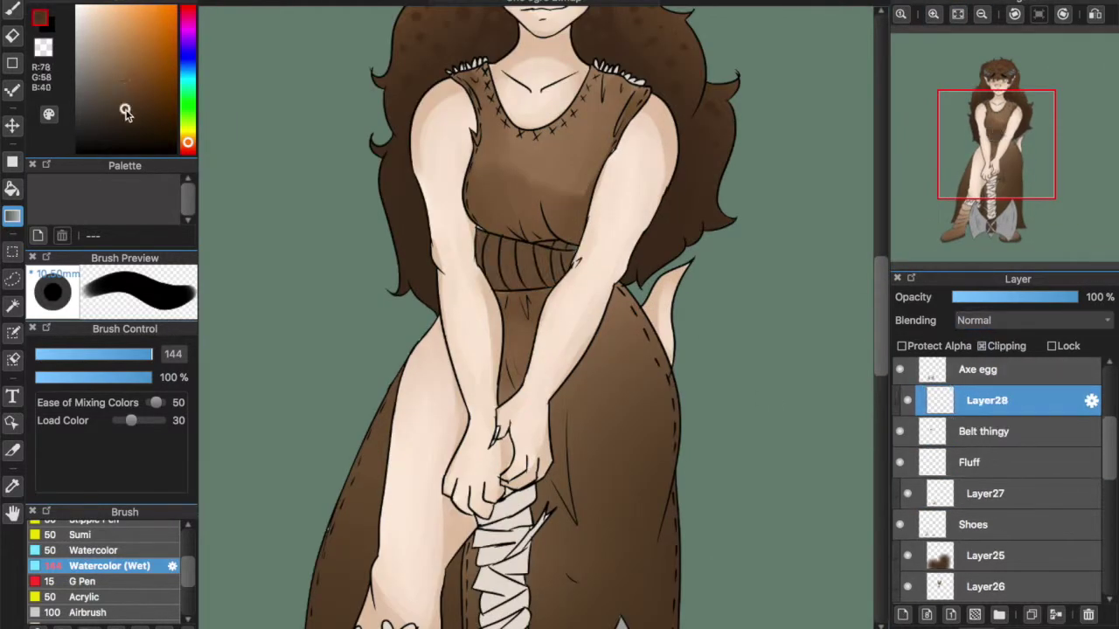
left_click_drag(332, 262, 553, 269)
key("ctrl+z")
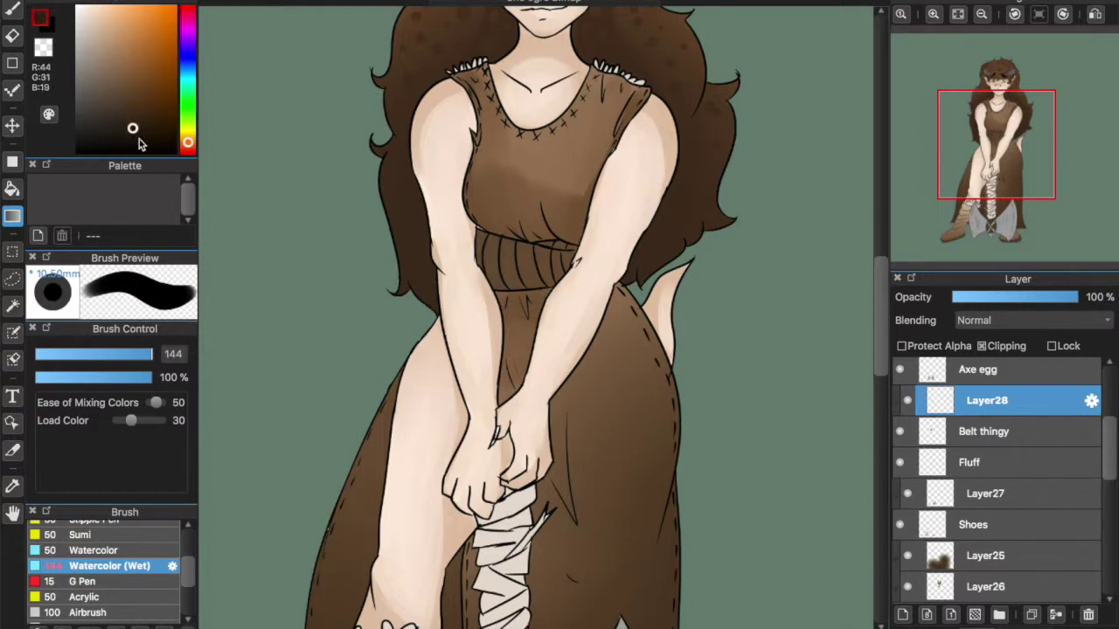
- Darken the belt from both sides towards its centre with very dark brown gradients, R:44 G:31 B:19
left_click(133, 129)
left_click_drag(388, 271, 523, 273)
left_click_drag(632, 272, 523, 273)
- Add a new layer clipped to Axe egg
scroll(1074, 452, "up", 2)
left_click(1035, 423)
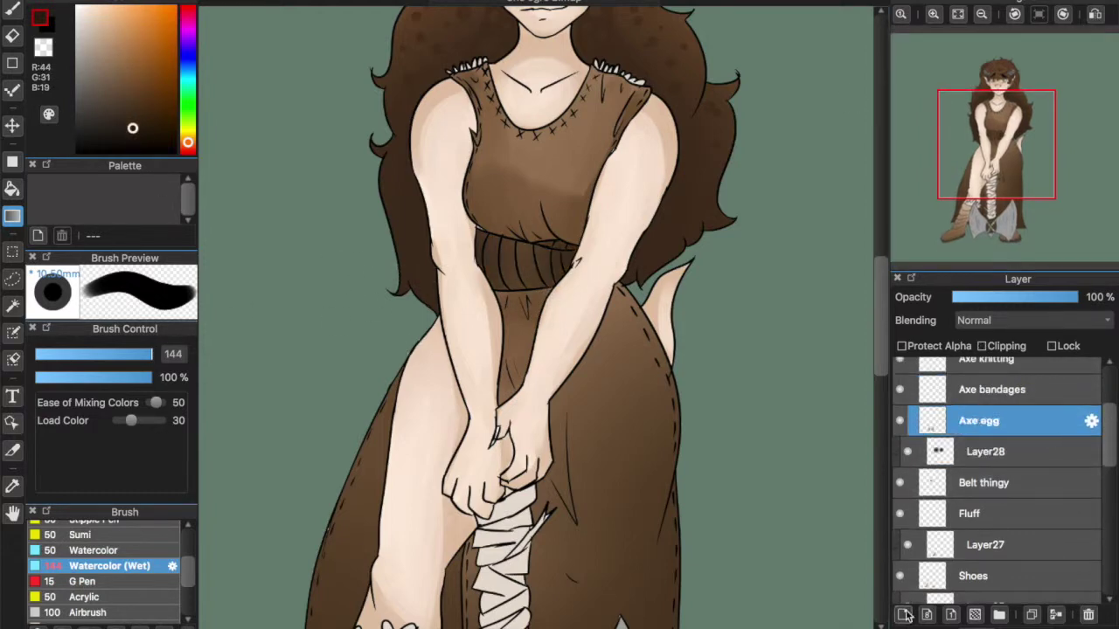
left_click(904, 614)
left_click(992, 347)
- Brighten the outer edges of both axe blades with repeated light grey gradients, R:228 G:227 B:227
left_click_drag(880, 308, 880, 390)
right_click(625, 284)
left_click(77, 22)
left_click_drag(639, 219, 603, 248)
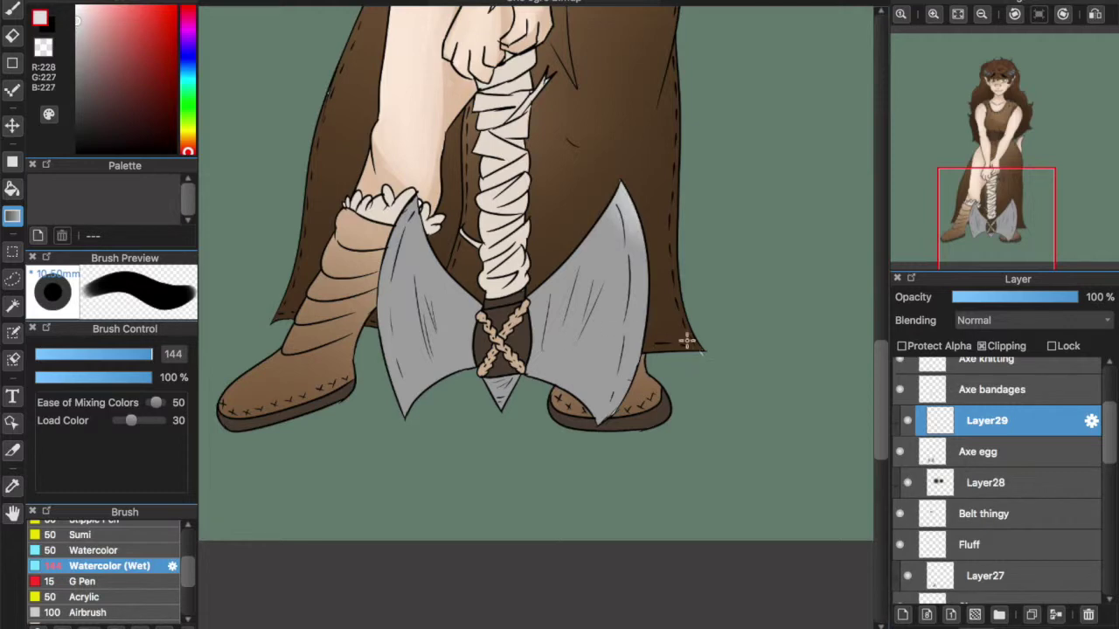
left_click_drag(702, 355, 610, 341)
left_click_drag(612, 477, 573, 389)
left_click_drag(376, 201, 426, 285)
left_click_drag(345, 381, 441, 349)
left_click_drag(319, 316, 406, 312)
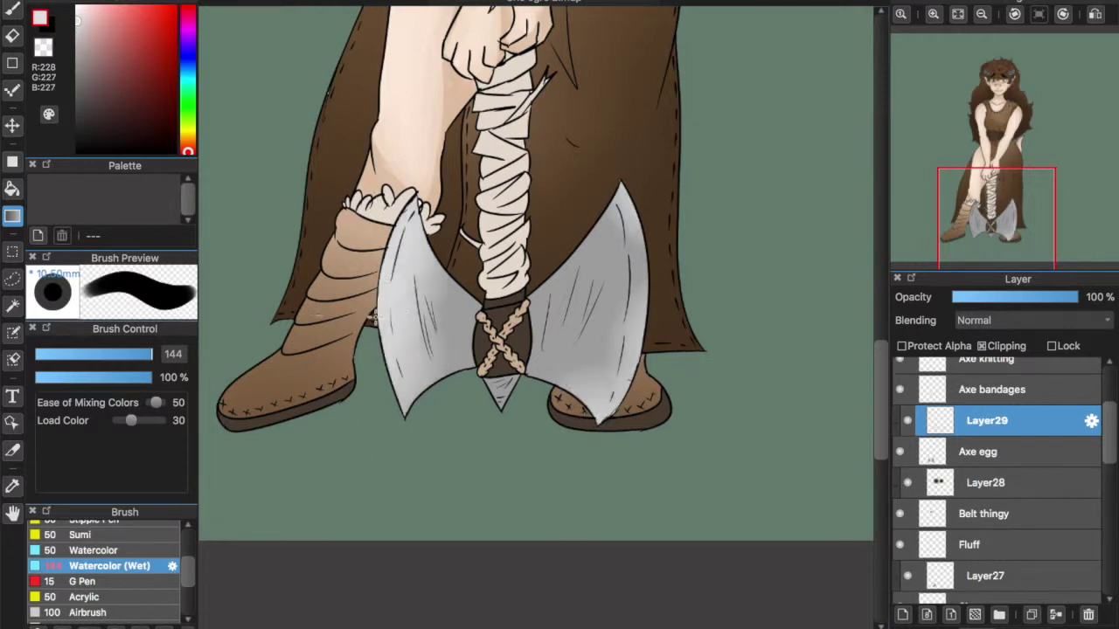
left_click_drag(713, 255, 627, 255)
left_click_drag(739, 273, 636, 255)
left_click_drag(739, 298, 559, 356)
left_click_drag(659, 261, 594, 262)
- Darken the inner areas of both axe blades next to the handle with grey gradients, R:132 G:132 B:132
right_click(432, 301)
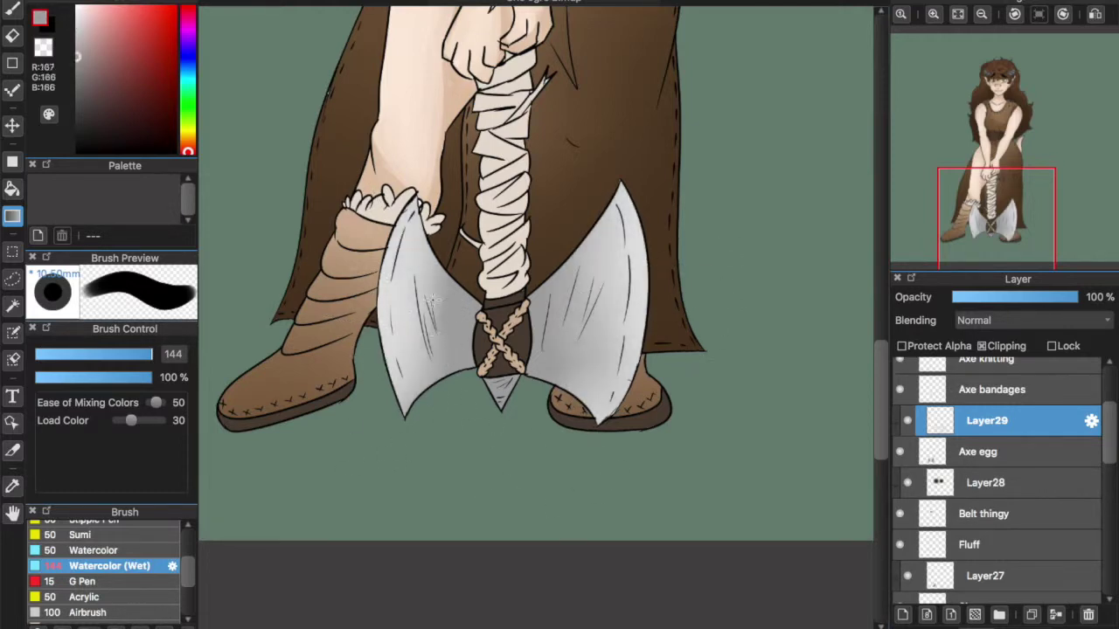
left_click_drag(491, 335, 441, 365)
left_click_drag(528, 333, 424, 338)
key("super+z")
left_click_drag(499, 344, 437, 364)
left_click_drag(494, 341, 582, 302)
mouse_move(527, 341)
left_mouse_down()
mouse_move(613, 277)
mouse_move(614, 304)
left_mouse_up()
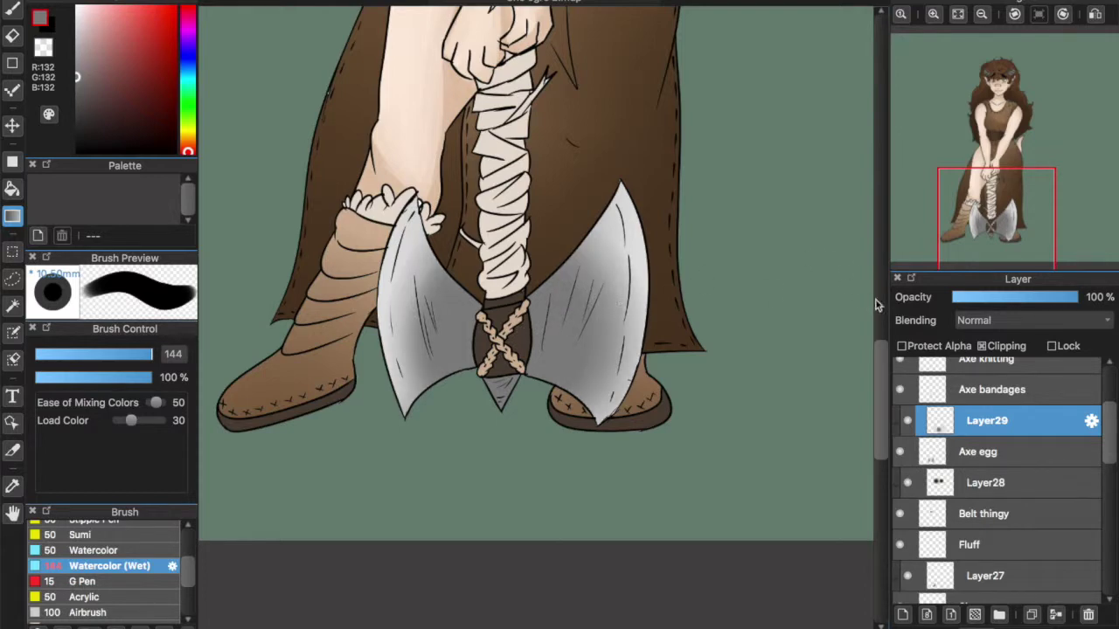
- Add a new layer clipped to Axe bandages
left_click_drag(881, 360, 881, 330)
left_click(990, 390)
left_click(903, 616)
left_click(980, 346)
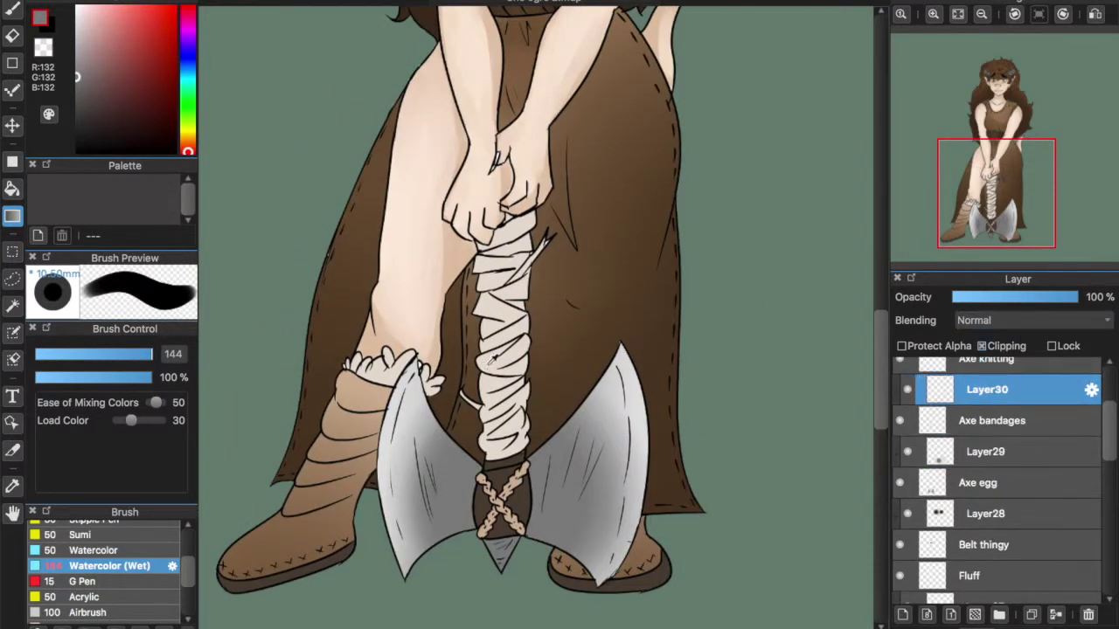
- Shade the bandages on the axe handle with brown gradients, R:148 G:120 B:90, and undo the last unwanted change
left_click(188, 141)
left_click(114, 68)
mouse_move(472, 398)
left_mouse_down()
mouse_move(504, 394)
mouse_move(465, 311)
mouse_move(540, 246)
mouse_move(557, 368)
mouse_move(412, 489)
left_mouse_up()
left_click_drag(879, 346, 885, 307)
key("super+z")
- Add a new layer clipped to Axe knitting
left_click_drag(1112, 421, 1113, 399)
left_click(996, 440)
left_click(983, 346)
left_click(983, 346)
left_click(903, 615)
left_click(983, 347)
- Shade the crossed cords on the axe in dark brown, R:71 G:58 B:43, with the Watercolor (Wet) brush at size 121
left_click_drag(883, 363, 882, 407)
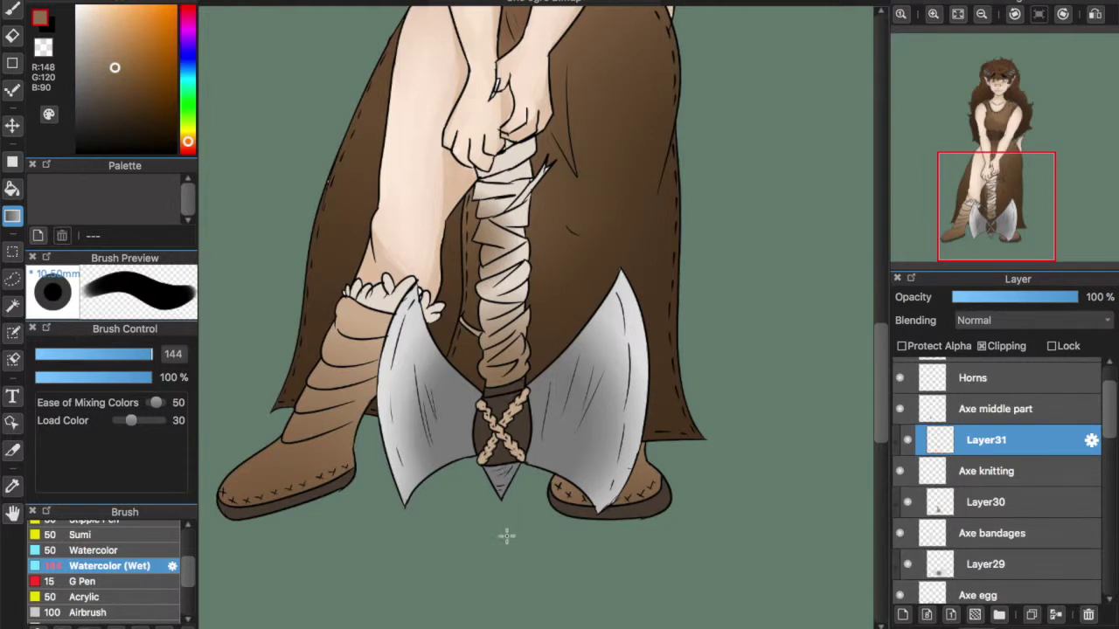
left_click(113, 113)
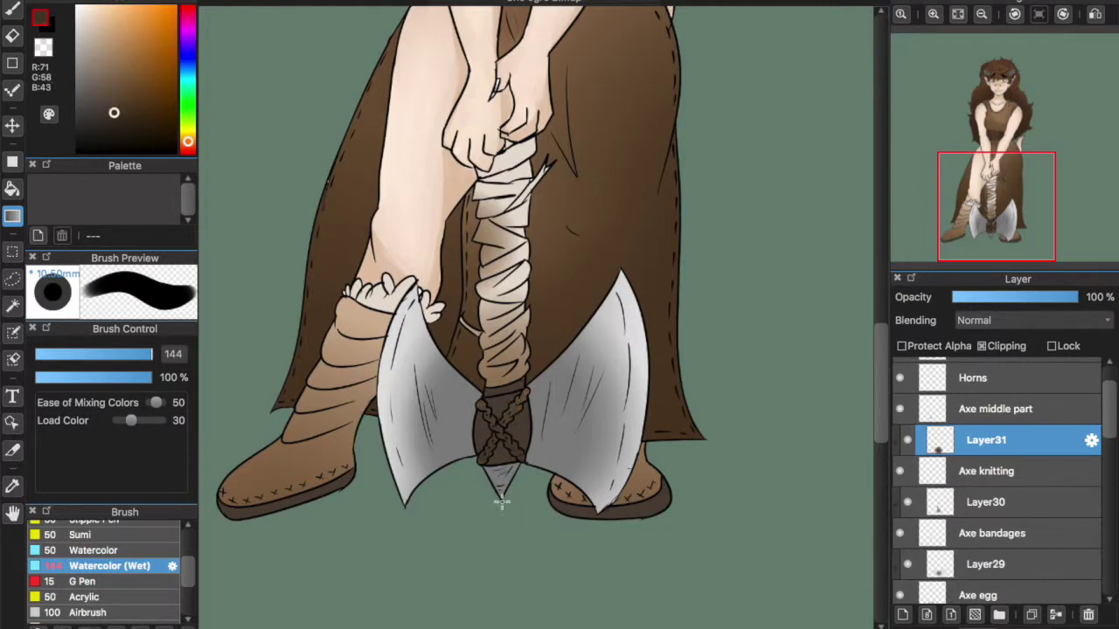
left_click(12, 10)
left_click(148, 354)
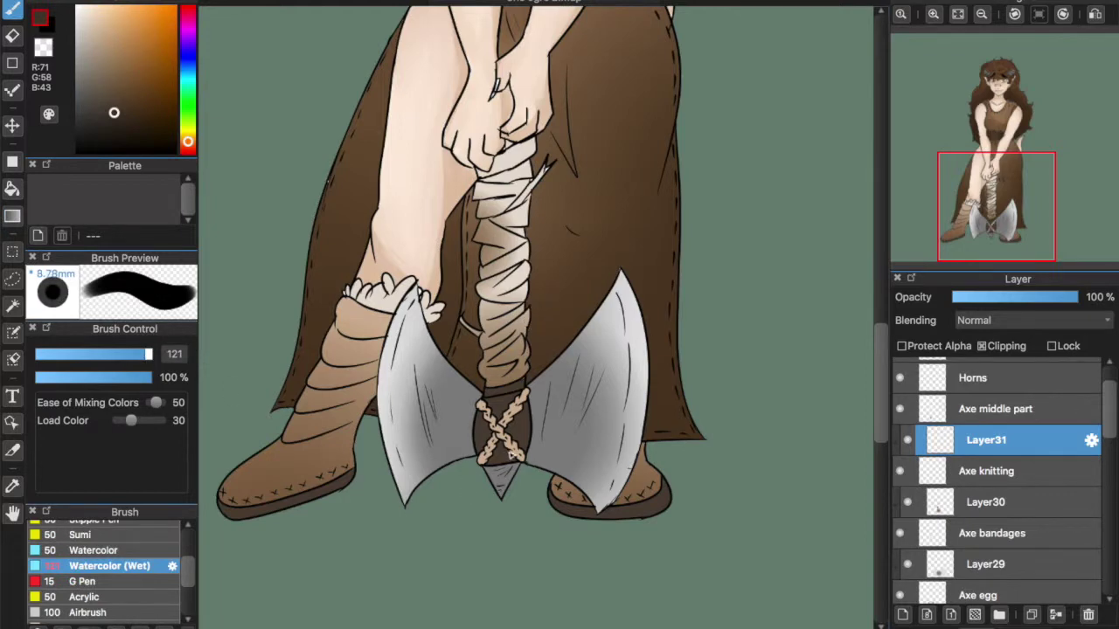
- Move Axe middle part beneath the cord shading layer so that layer is clipped to it
scroll(486, 487, "up", 5)
left_click(1000, 408)
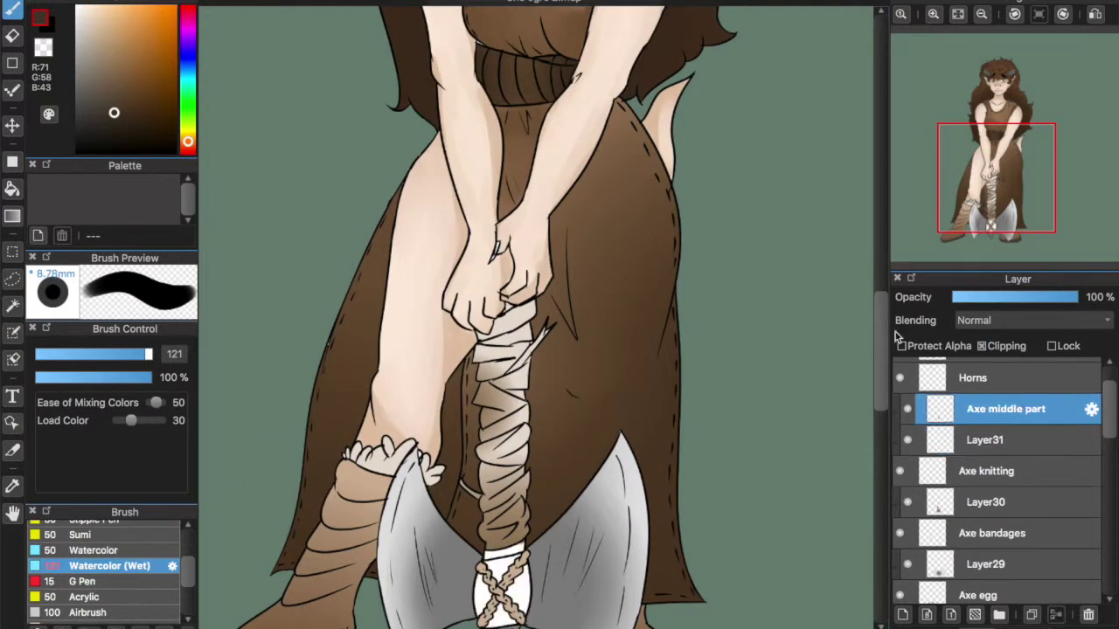
left_click_drag(1003, 411, 996, 447)
- Darken the axe's middle part with a very dark brown gradient, R:43 G:34 B:24
left_click(110, 147)
left_click(12, 215)
left_click(495, 507)
key("ctrl+z")
left_click(119, 128)
left_click_drag(504, 529, 614, 512)
- Add a new layer clipped to Horns
left_click_drag(884, 378, 863, 287)
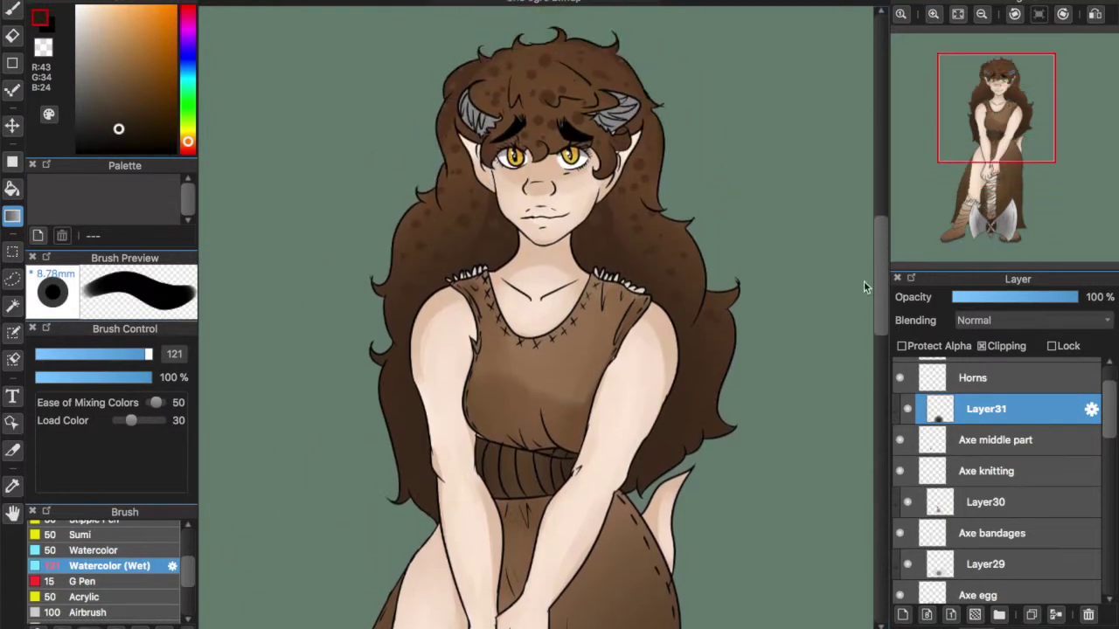
left_click(903, 614)
scroll(660, 92, "up", 2)
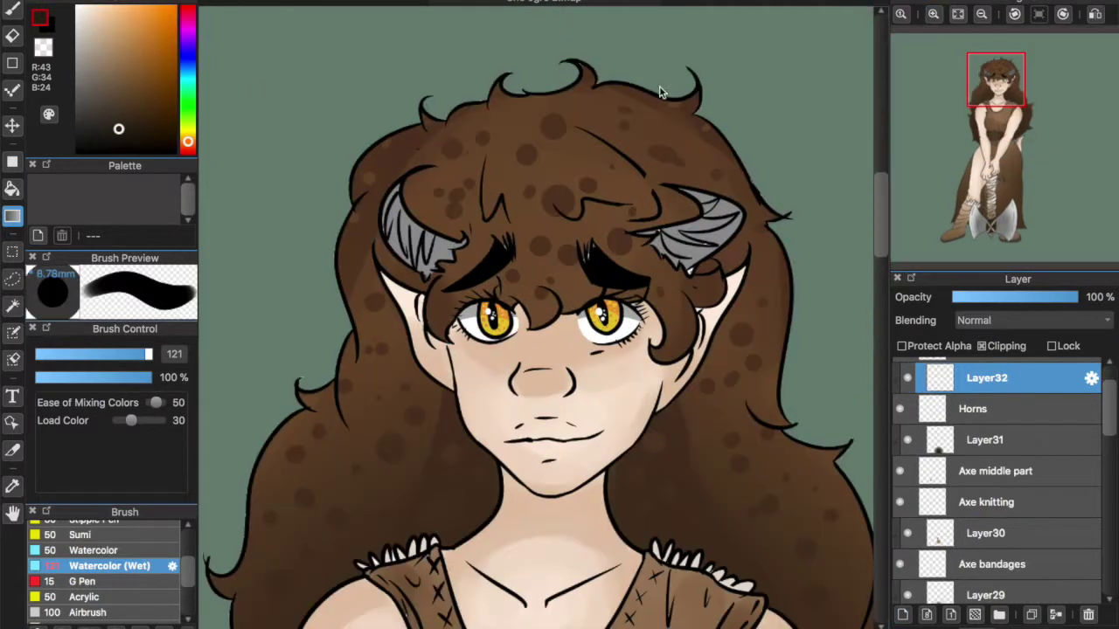
- Shade both horns in brownish grey, R:136 G:121 B:114, with the brush at size 84
left_click(85, 31)
left_click(188, 146)
left_click(92, 75)
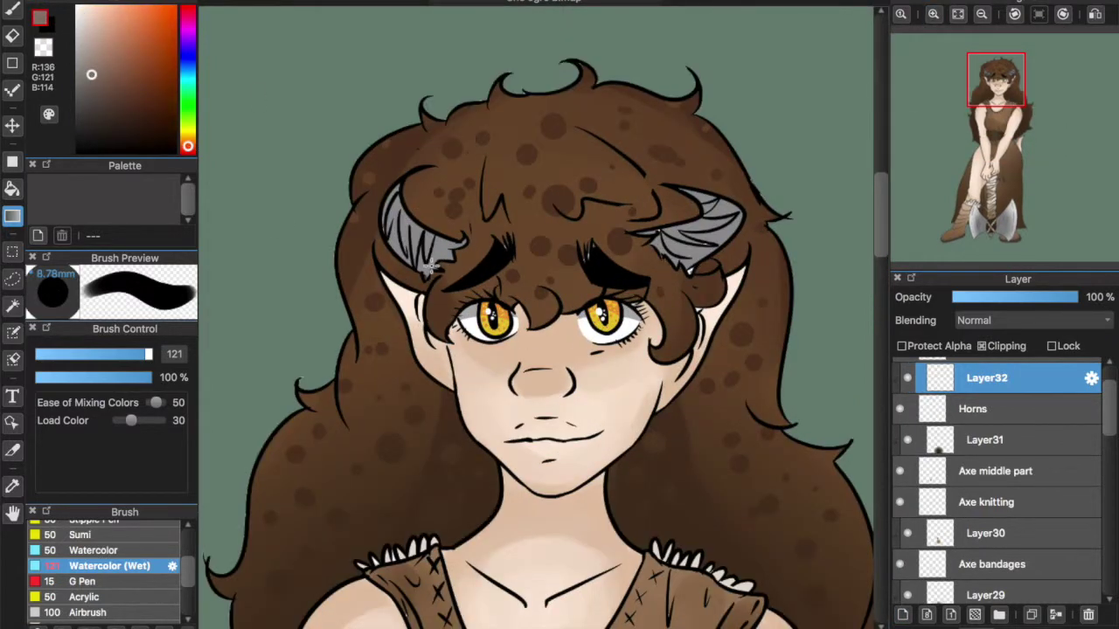
left_click(12, 11)
mouse_move(148, 354)
left_mouse_down()
mouse_move(140, 358)
mouse_move(150, 355)
left_mouse_up()
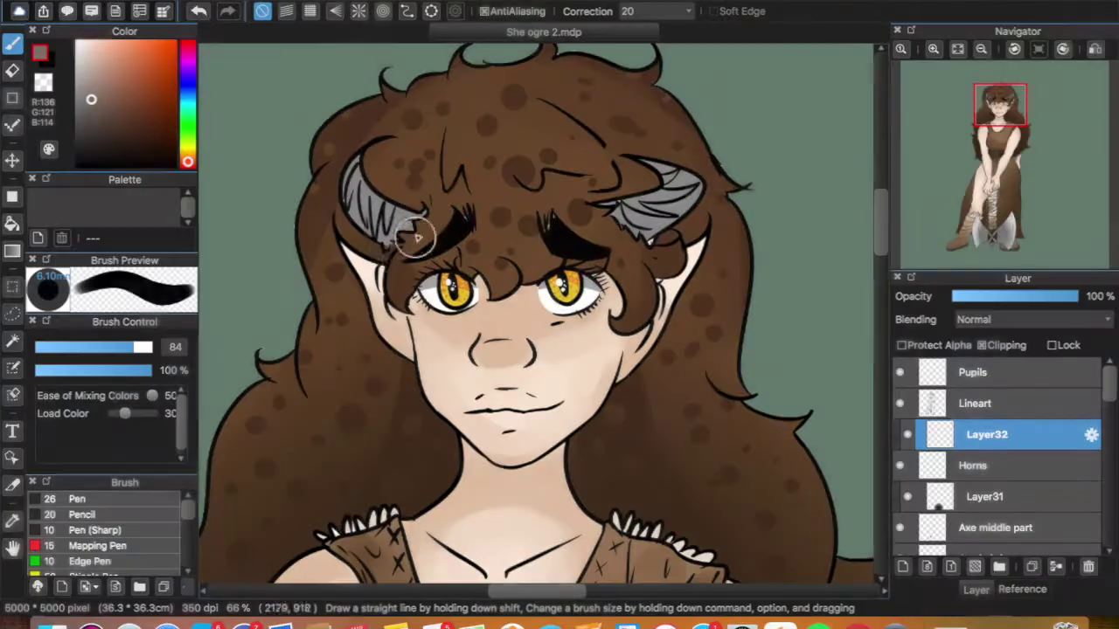
left_click_drag(632, 215, 667, 223)
- Highlight the horn tips in near-white and darken the horn bases with dark brown, R:76 G:61 B:54
left_click(77, 42)
left_click_drag(344, 171, 382, 177)
left_click_drag(646, 161, 679, 163)
left_click(355, 202, "alt")
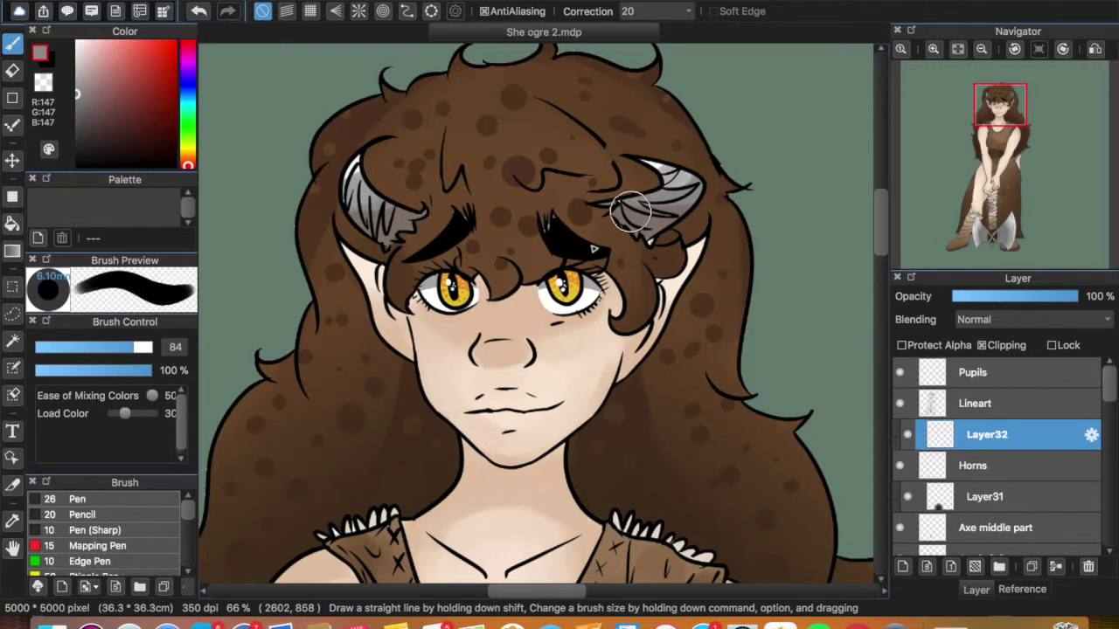
left_click(400, 220, "alt")
left_click_drag(400, 234, 388, 244)
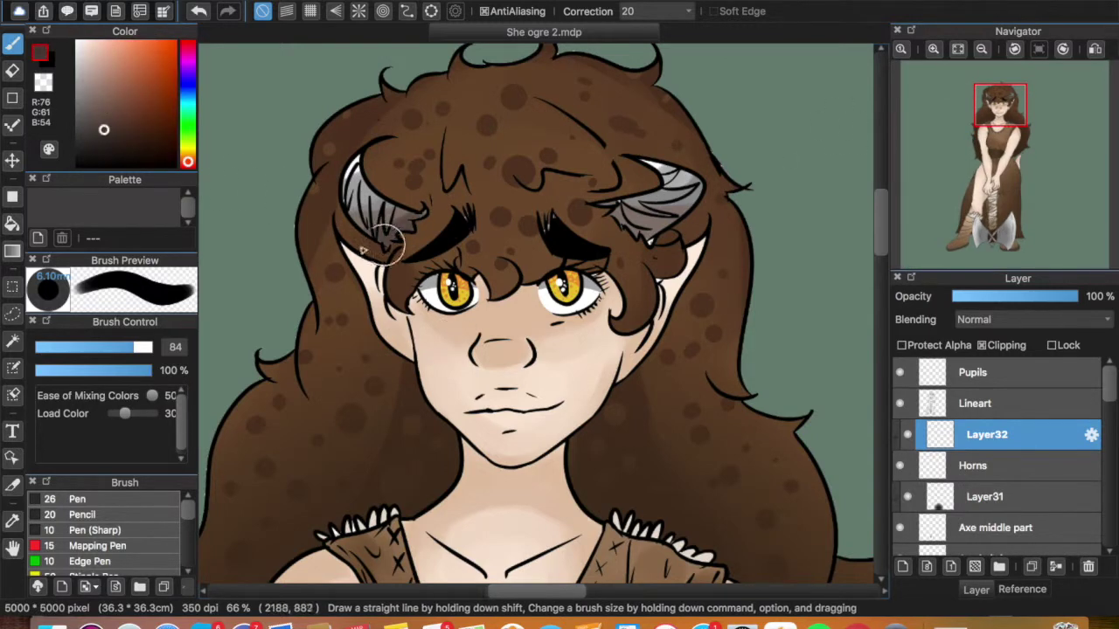
left_click_drag(633, 220, 683, 222)
- Make Layer22, the shading layer clipped to Skin, the active layer
left_click(981, 49)
left_click_drag(884, 219, 884, 263)
left_click_drag(1107, 393, 1103, 493)
scroll(1014, 448, "down", 5)
left_click(1005, 416)
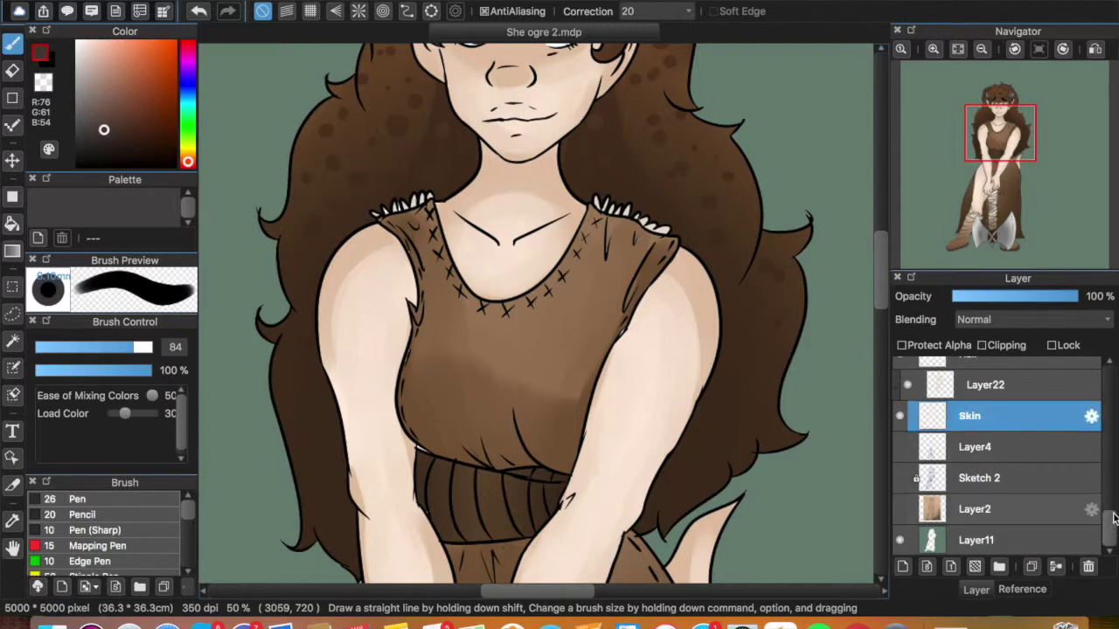
scroll(1115, 466, "up", 3)
scroll(1115, 466, "down", 1)
left_click(987, 465)
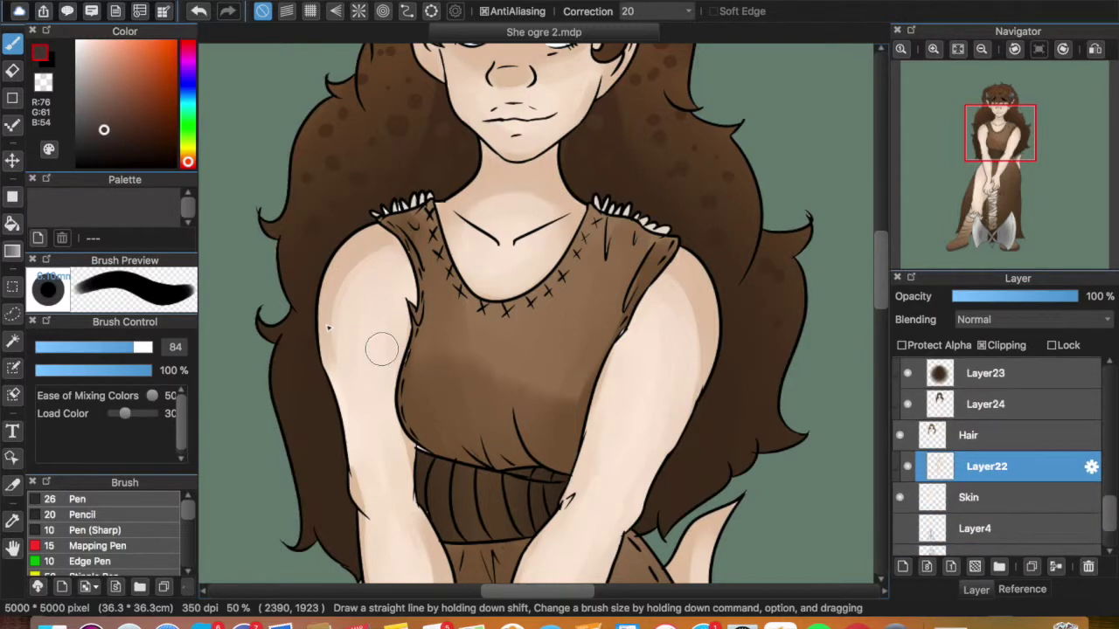
- Try to blush the cheek and nose in peach, R:248 G:183 B:157, on Layer22
left_click_drag(882, 229, 882, 199)
left_click_drag(458, 287, 477, 311)
key("super+z")
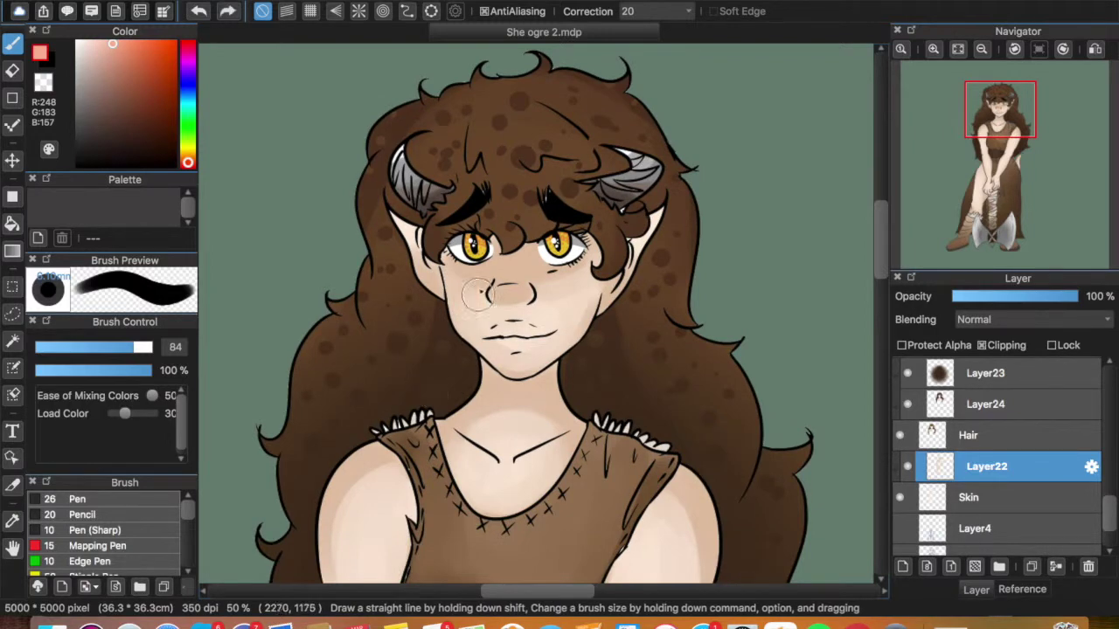
left_click(111, 63)
mouse_move(463, 278)
left_mouse_down()
mouse_move(485, 323)
mouse_move(551, 281)
mouse_move(505, 296)
left_mouse_up()
key("super+z")
key("super+z")
key("super+z")
- Add a new layer directly above Layer22 for the skin
left_click(902, 567)
mouse_move(991, 472)
left_mouse_down()
mouse_move(967, 497)
mouse_move(977, 465)
left_mouse_up()
left_click(981, 346)
- Try tinting the nose soft pink, R:234 G:191 B:175, on Layer33 and erase the tint
mouse_move(503, 291)
left_mouse_down()
mouse_move(527, 295)
mouse_move(496, 297)
left_mouse_up()
key("super+z")
key("super+z")
left_click(100, 51)
left_click_drag(1003, 495, 1001, 467)
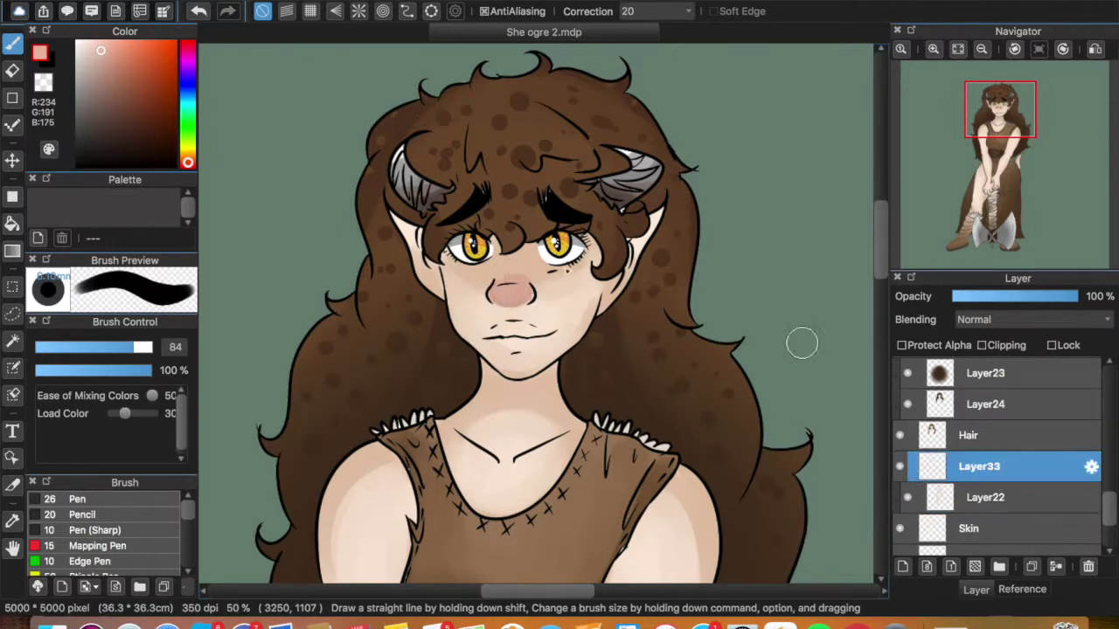
key("e")
left_click(146, 347)
left_click_drag(498, 299, 534, 291)
left_click(534, 293, "alt")
key("b")
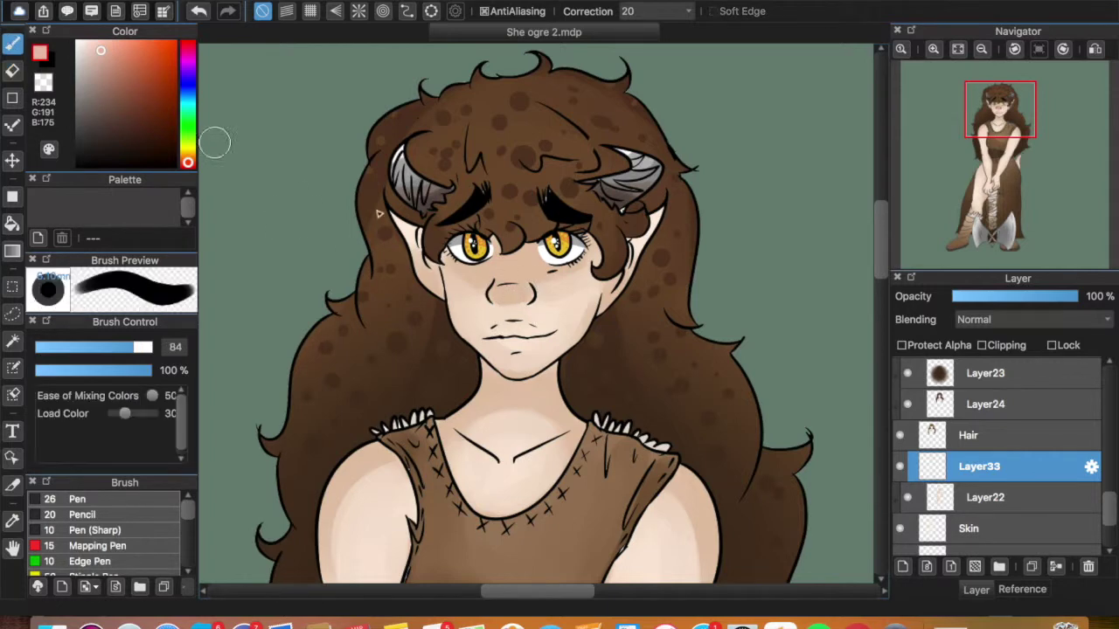
- Clip Layer33 to the skin and make Layer22 the active layer again
left_click(934, 49)
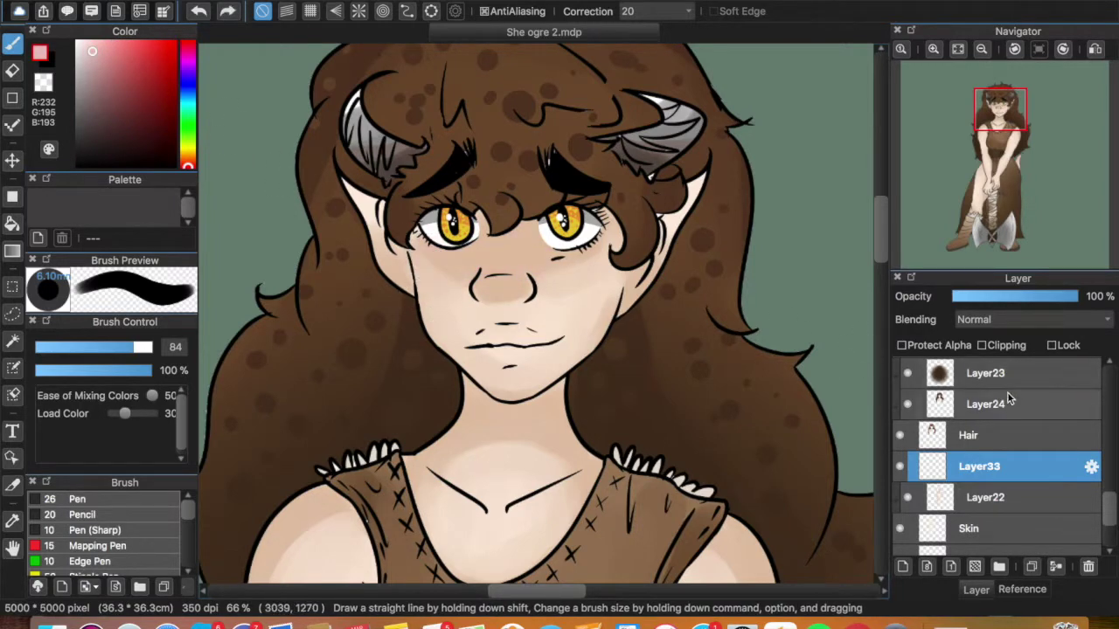
left_click(1006, 348)
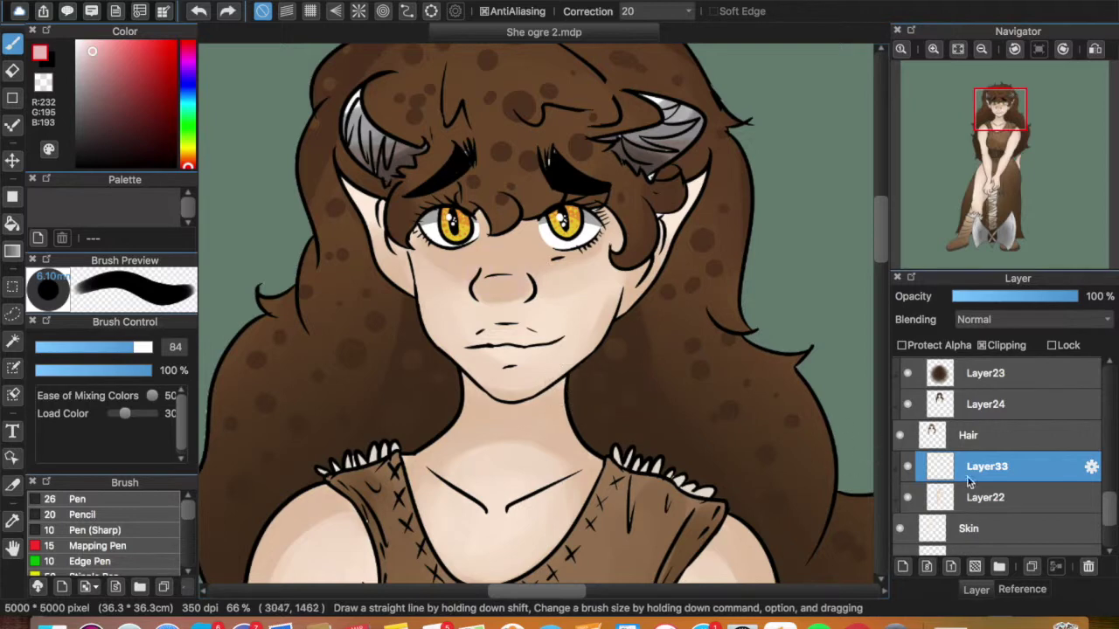
left_click(986, 497)
- Blush the nose and the cheeks under both eyes in pink, R:221 G:165 B:163, using brush size 144 for the cheeks
left_click(102, 56)
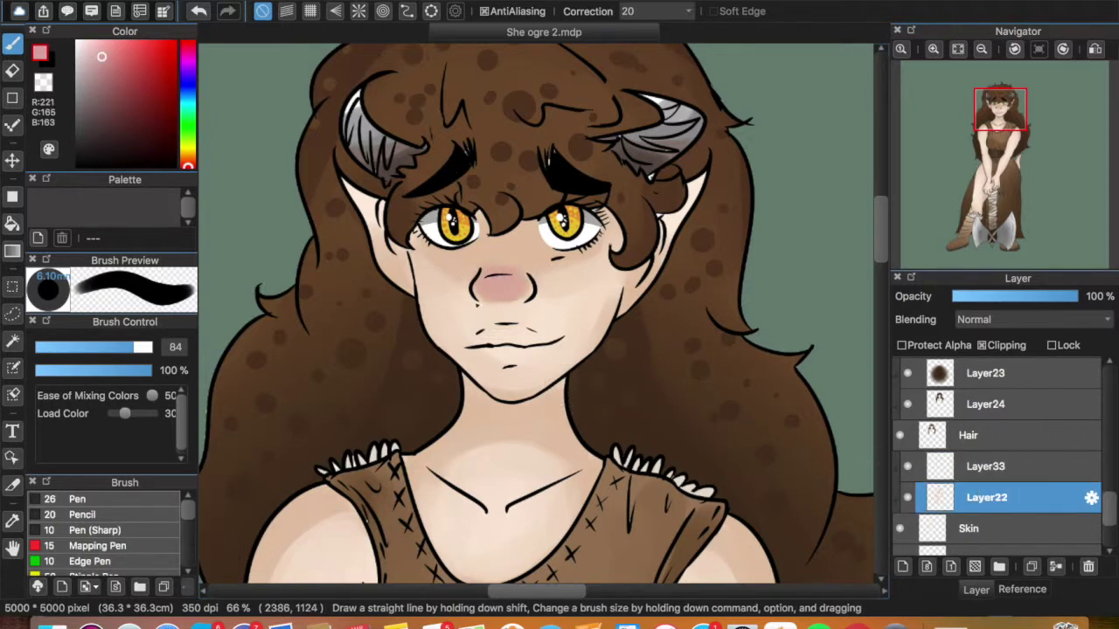
left_click(151, 347)
left_click_drag(427, 251, 567, 245)
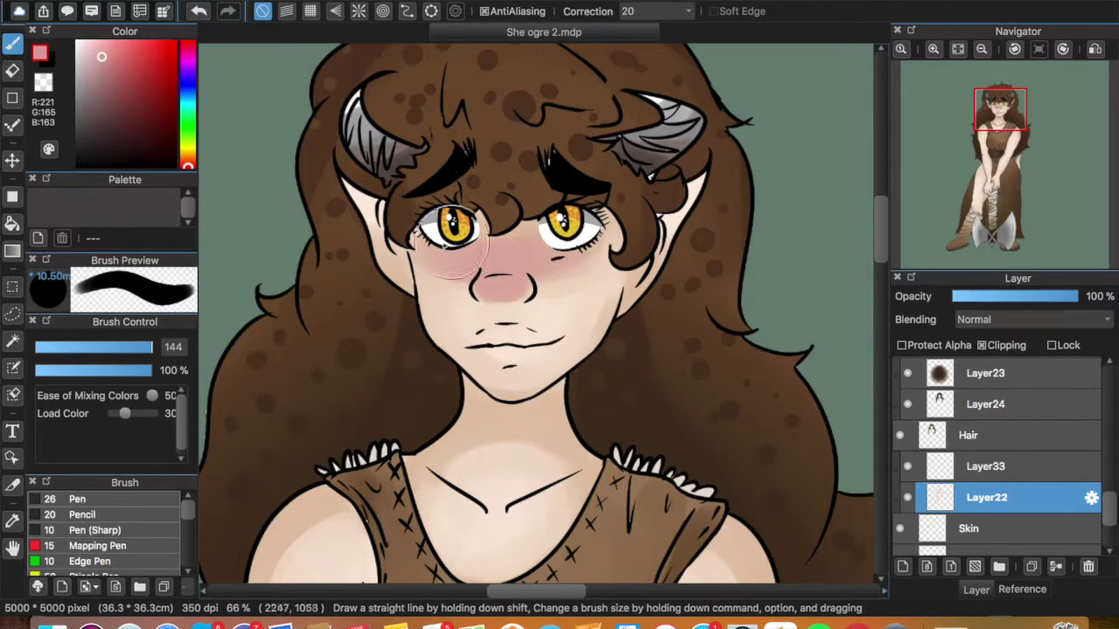
- Tint the lips with brush size 86, building from pink, R:206 G:152 B:151, to darker R:172 G:115 B:113
left_click(135, 347)
mouse_move(491, 347)
left_mouse_down()
mouse_move(524, 337)
mouse_move(483, 339)
left_mouse_up()
left_click_drag(94, 58, 103, 63)
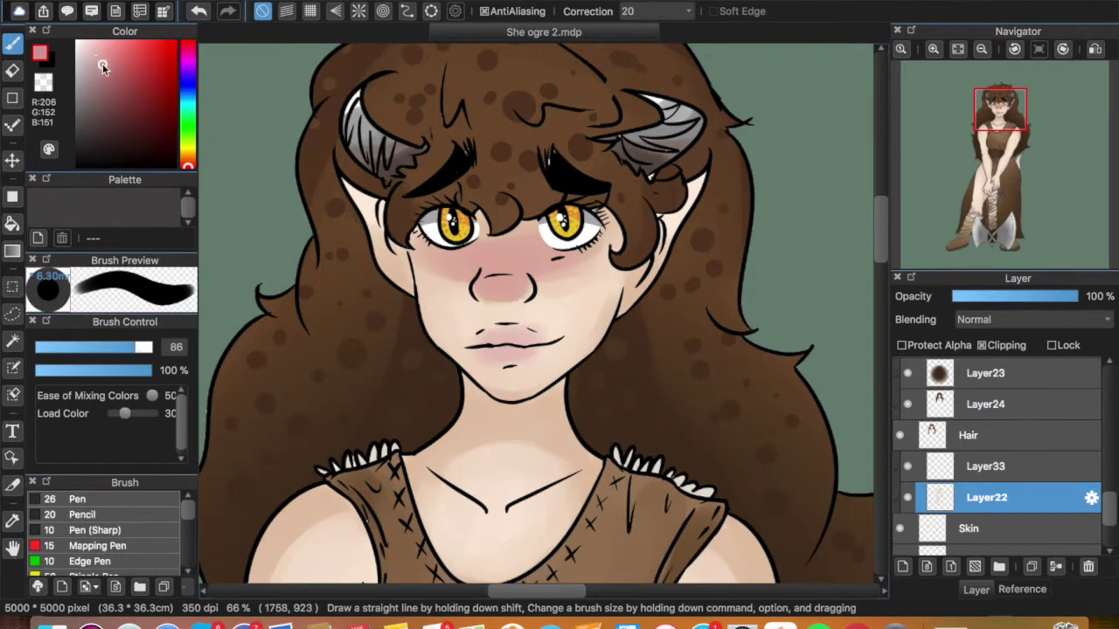
left_click_drag(492, 346, 524, 355)
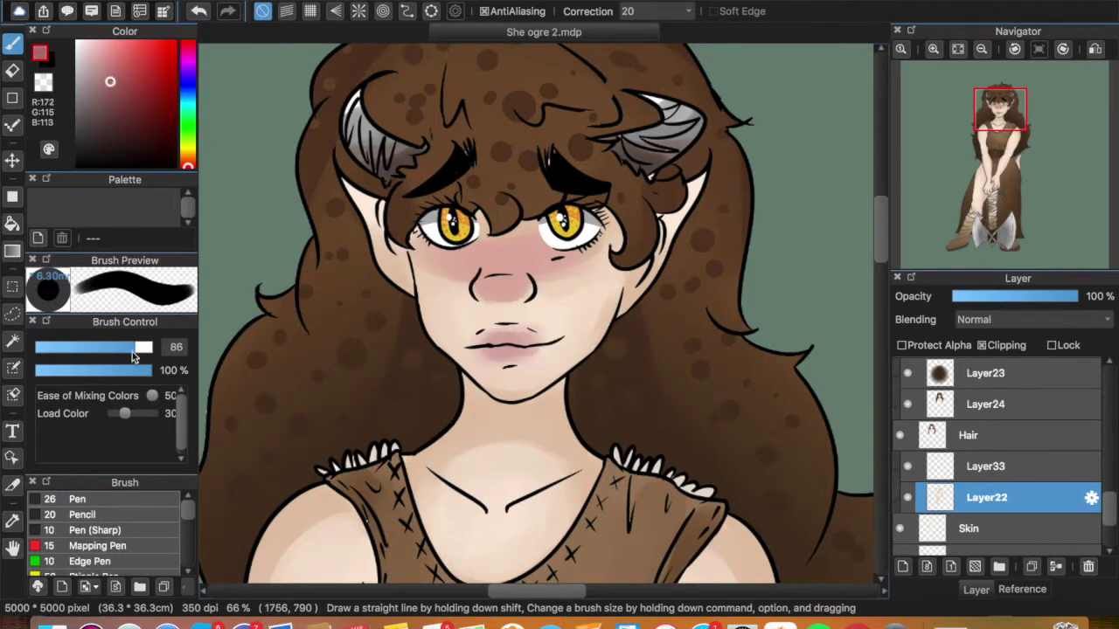
- Paint the upper and lower lip in coral pink, R:225 G:138 B:132, with the brush at size 37
left_click_drag(134, 354, 109, 353)
left_click(117, 55)
key("super+z")
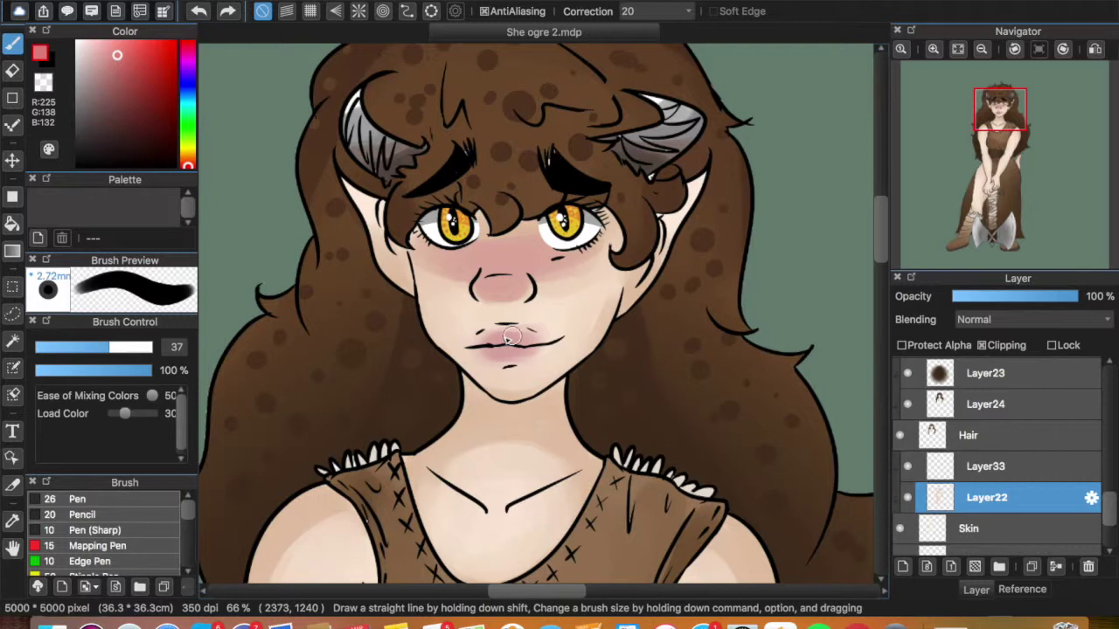
left_click_drag(518, 339, 531, 345)
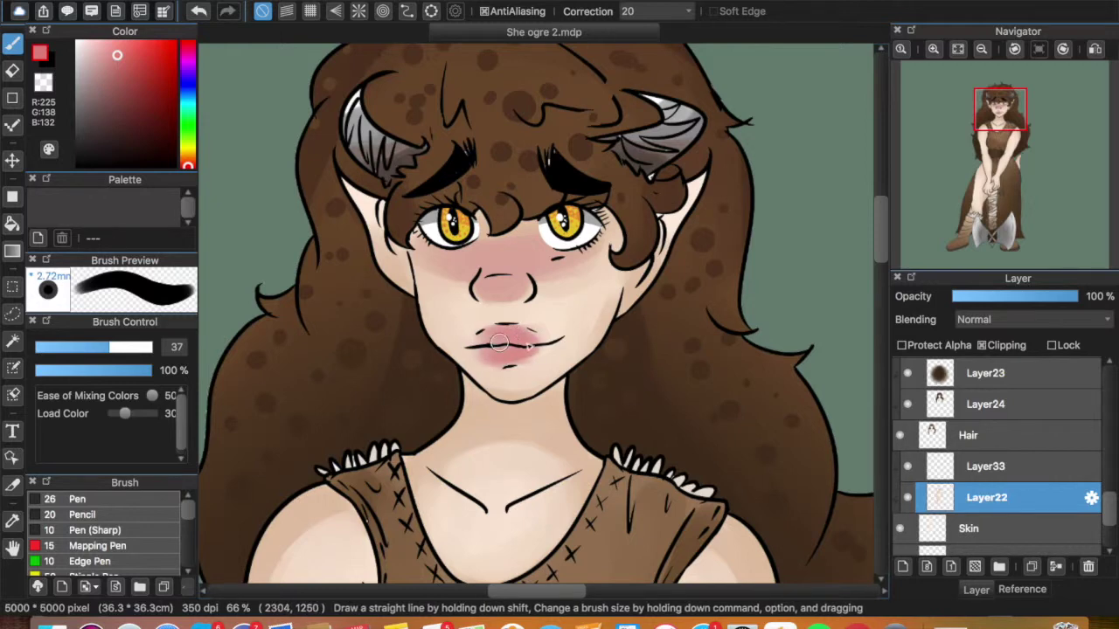
left_click_drag(487, 328, 526, 334)
- Refine the lip shading with R:218 G:143 B:138 and R:194 G:116 B:111, and soften it with pale pink, R:255 G:224 B:222
left_click(112, 58)
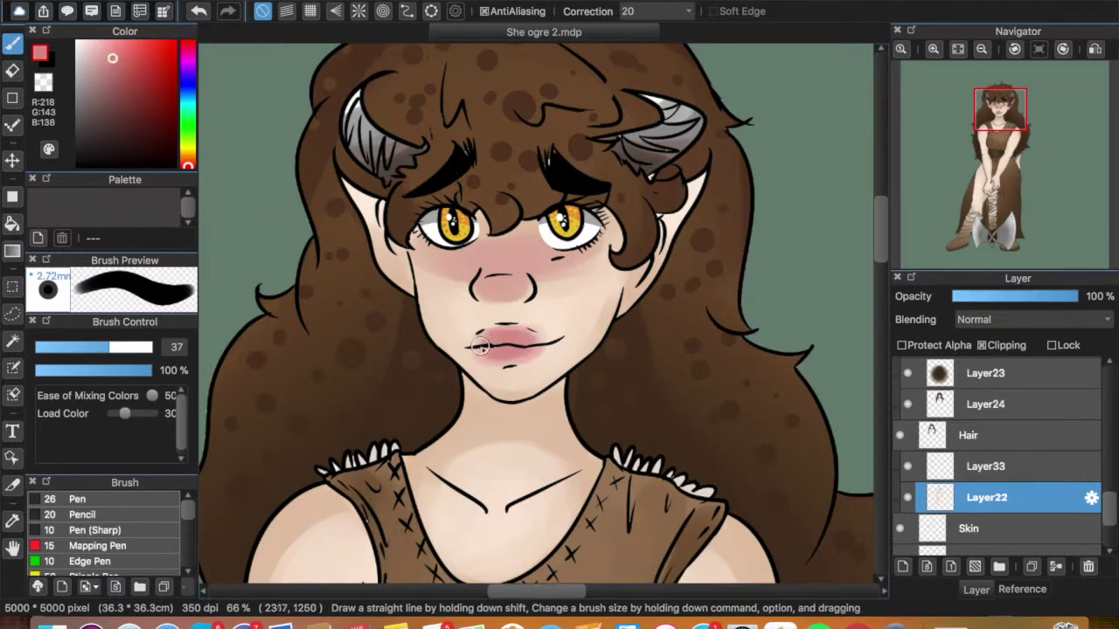
left_click(119, 70)
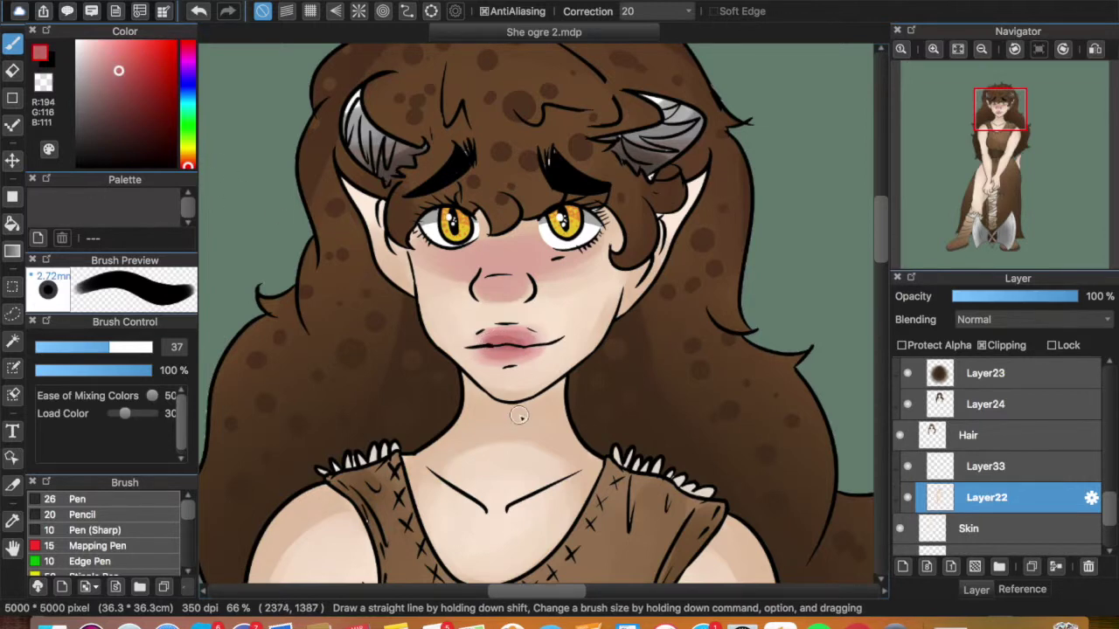
key("super+z")
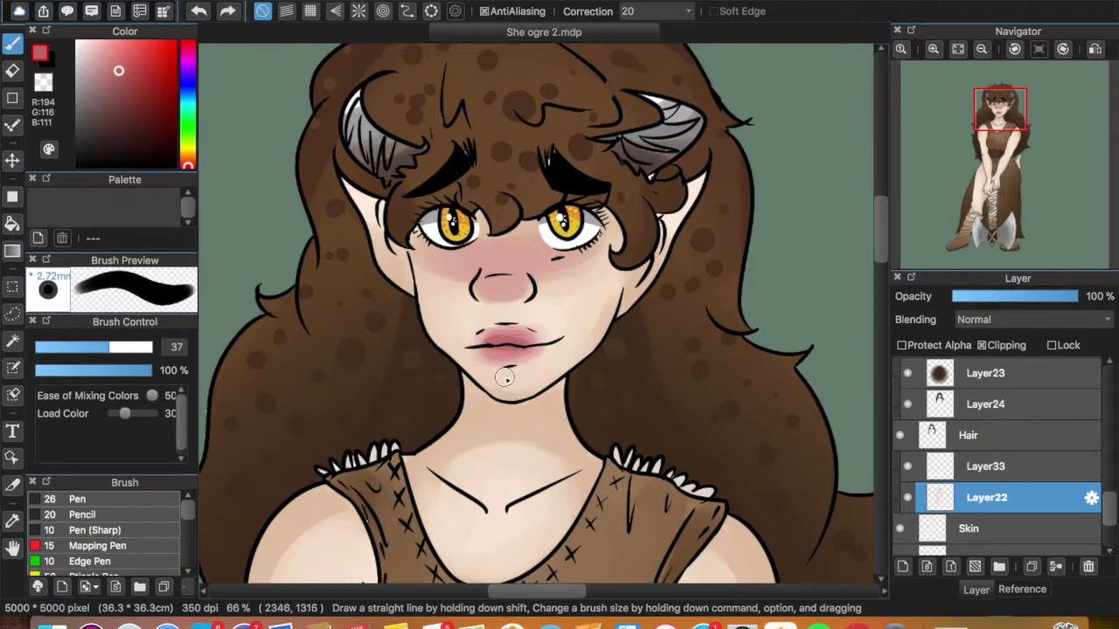
left_click(88, 43)
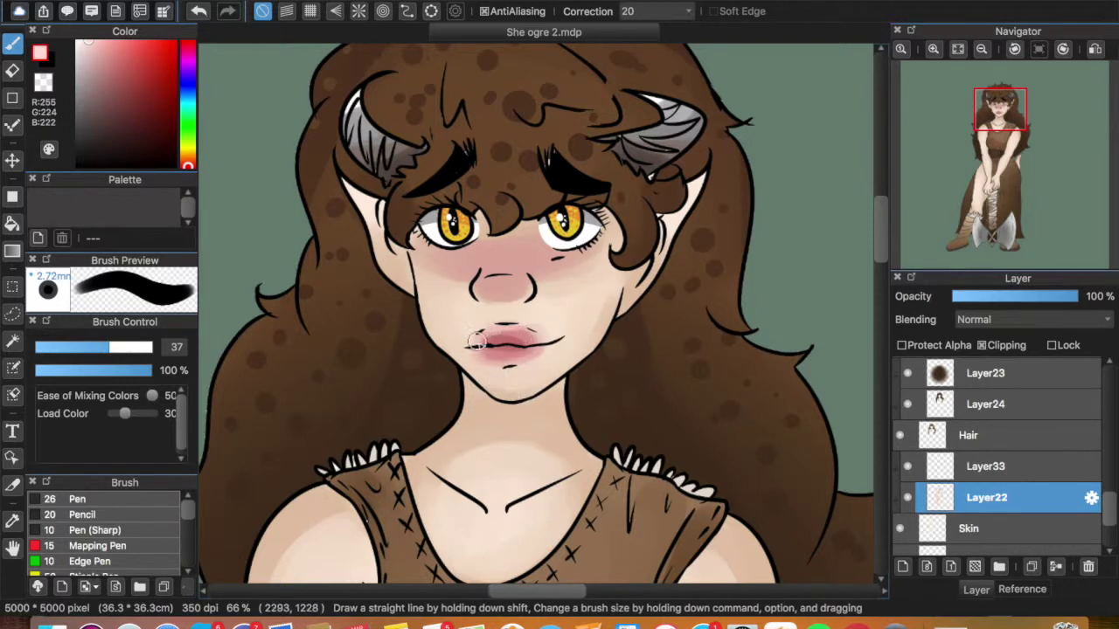
- Erase the short ink lines above and below the lips on the Lineart layer with the eraser at size 32
left_click(12, 71)
scroll(992, 446, "up", 15)
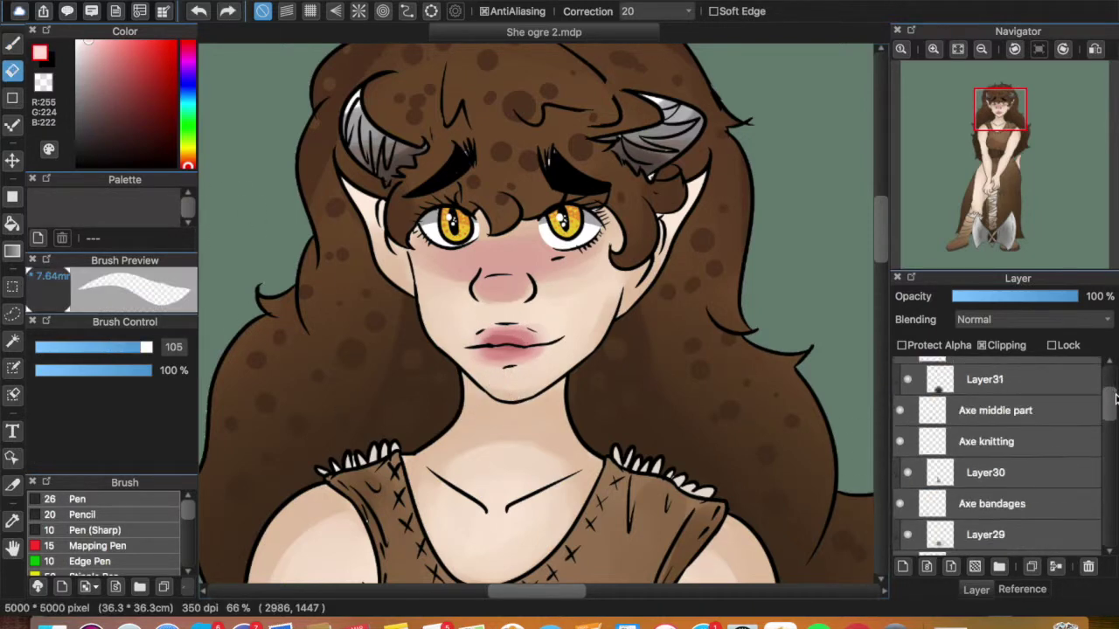
left_click(987, 404)
left_click_drag(127, 346, 103, 346)
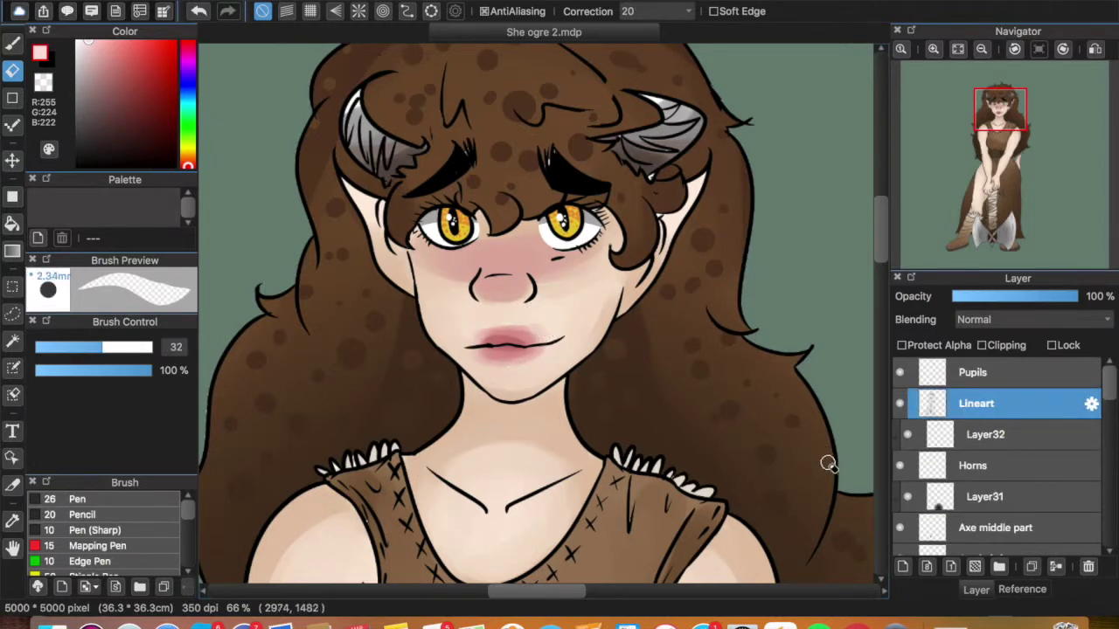
- Tint the inner ears pink, R:222 G:175 B:165, on Layer22 with the brush at size 37
left_click_drag(1112, 390, 1114, 535)
scroll(1082, 485, "up", 2)
left_click(1028, 433)
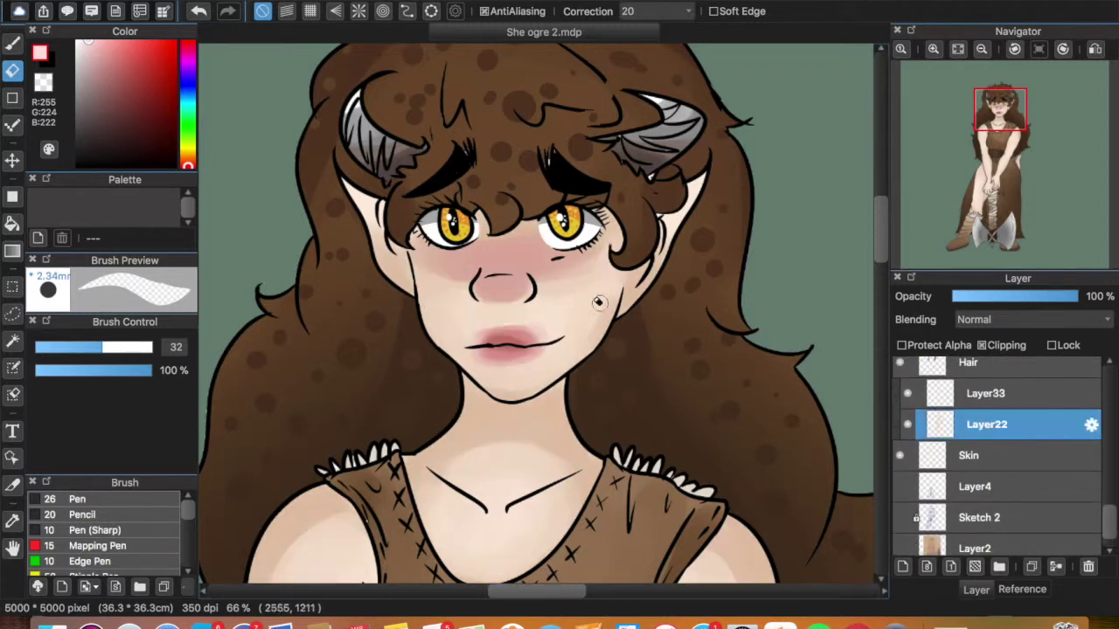
right_click(493, 250)
key("b")
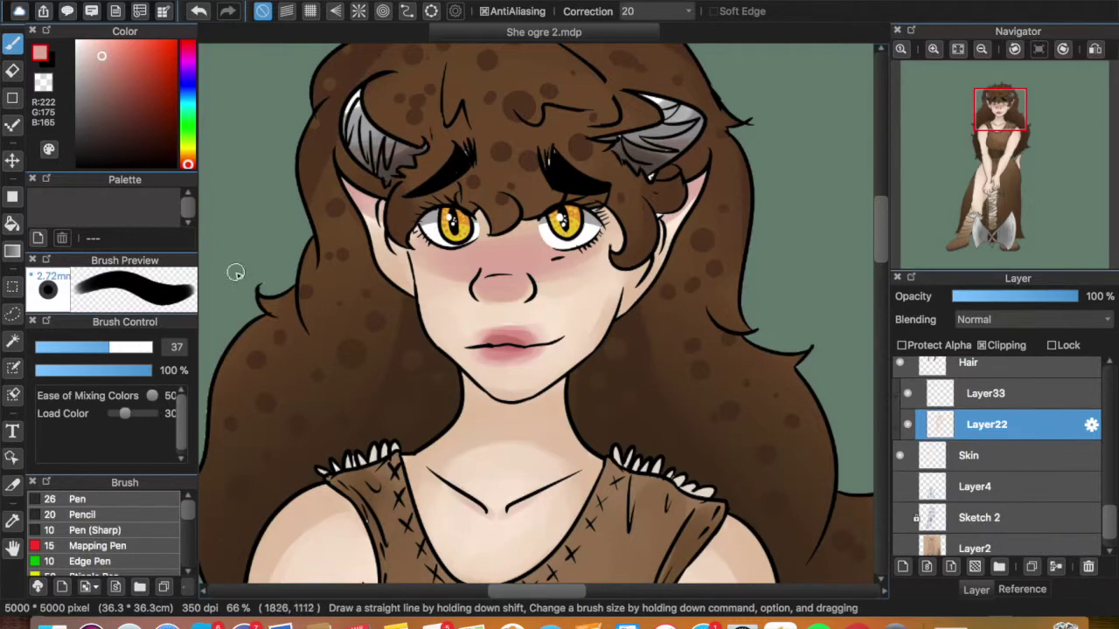
- Blush the shoulders, elbows and tail in the same pink with the brush at size 86
left_click(136, 347)
left_click_drag(883, 244, 882, 279)
left_click_drag(322, 229, 278, 261)
left_click_drag(734, 253, 771, 305)
left_click_drag(886, 264, 883, 304)
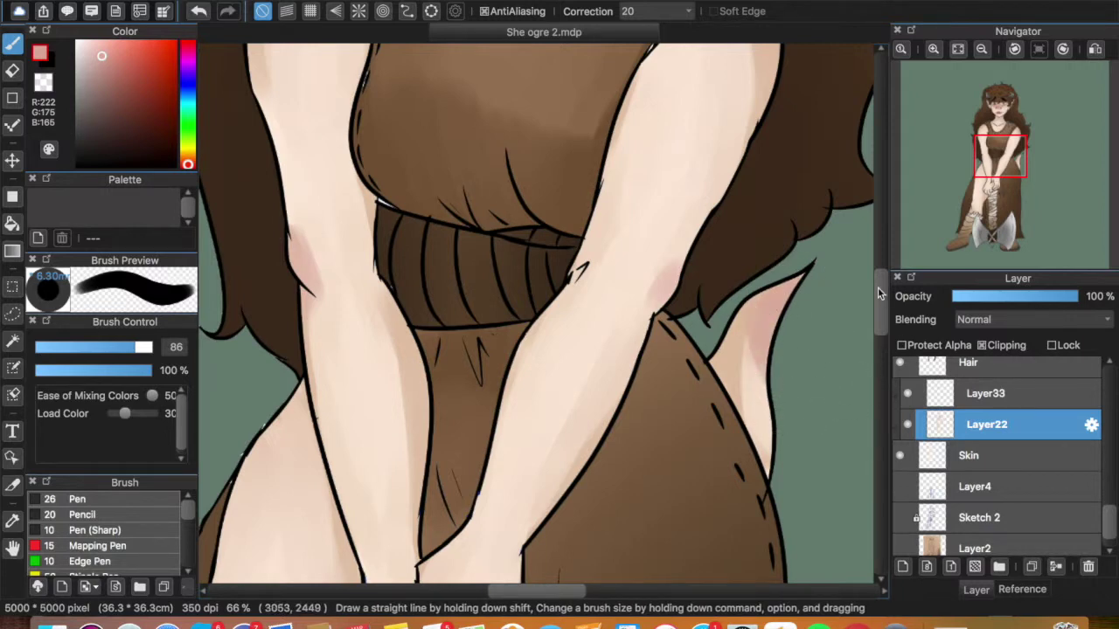
- Blush the hands and the bare knee in the same pink
scroll(571, 348, "down", 8)
mouse_move(468, 245)
left_mouse_down()
mouse_move(495, 250)
mouse_move(516, 278)
left_mouse_up()
left_click_drag(375, 302, 348, 389)
left_click(982, 50)
left_click(982, 49)
left_click(982, 50)
left_click_drag(883, 312, 883, 336)
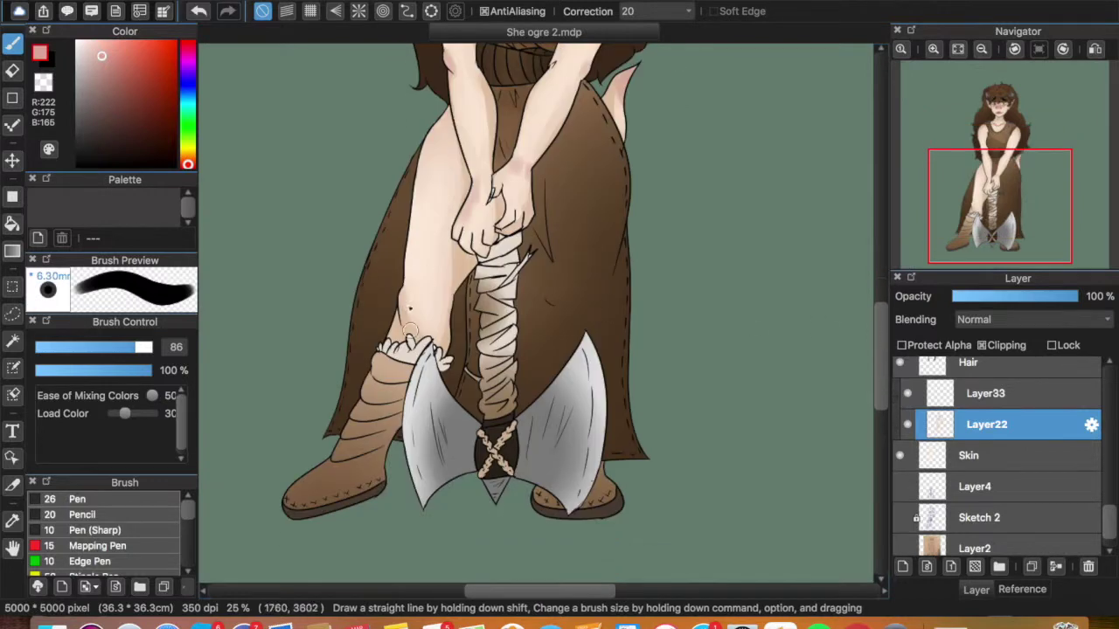
scroll(489, 288, "up", 6)
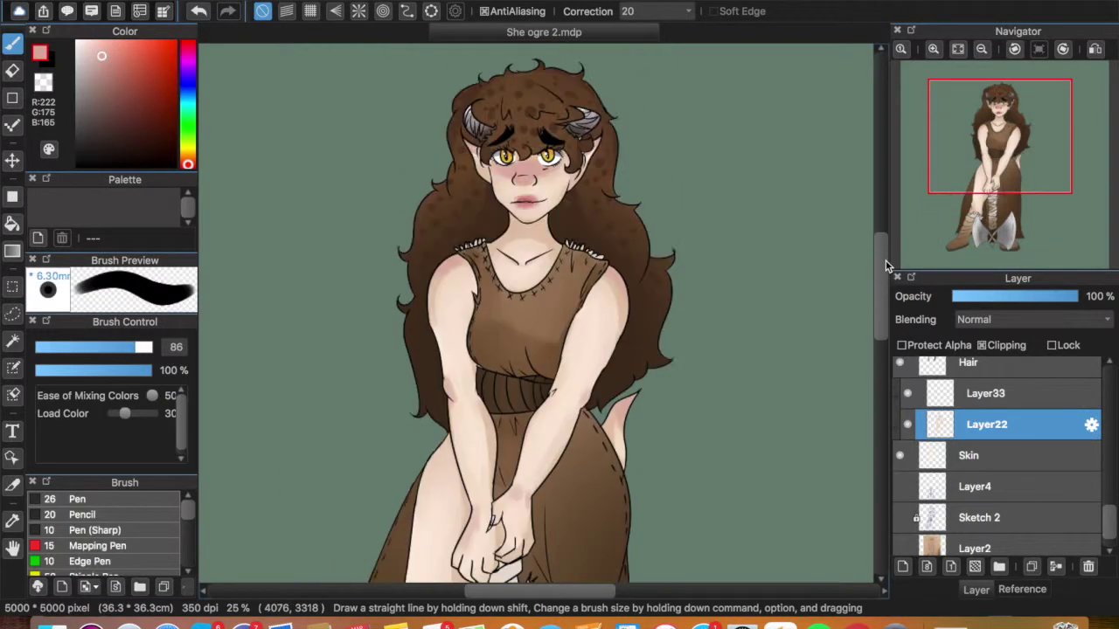
- Try a greenish-grey gradient, R:128 G:135 B:124, over the arm on Layer22
left_click(933, 49)
left_click(1026, 395)
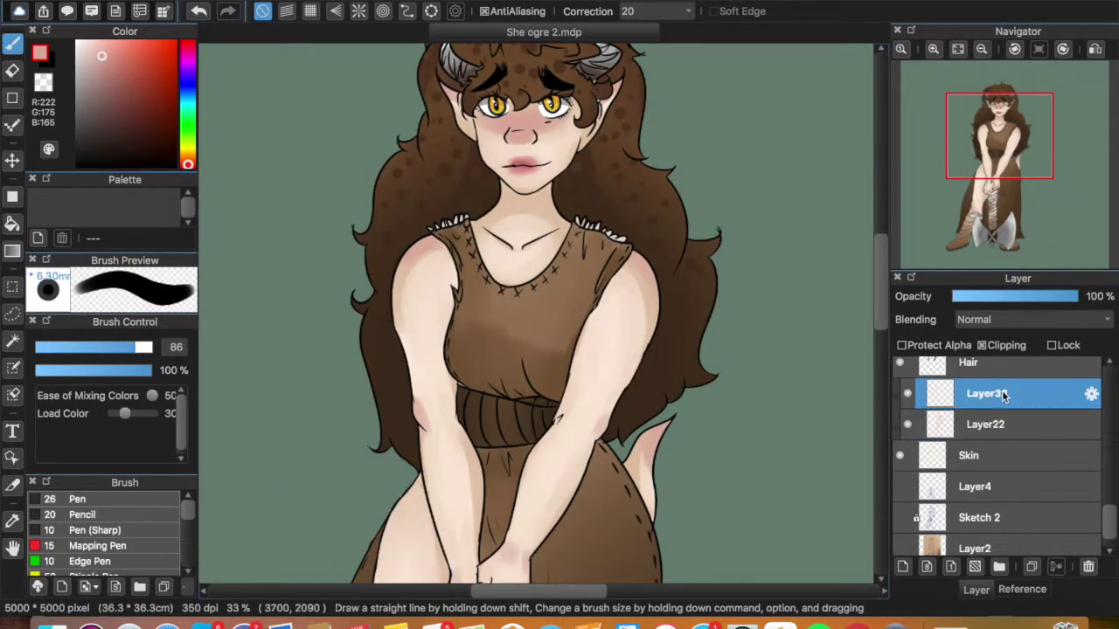
left_click(986, 424)
left_click(187, 133)
left_click_drag(110, 95, 84, 103)
left_click(12, 251)
left_click_drag(359, 304, 434, 315)
key("super+z")
left_click_drag(287, 286, 393, 309)
key("super+z")
- Set the gradient to Circular shape and Foreground type with dark green, R:69 G:81 B:63
left_click(501, 15)
left_click(455, 27)
left_click(324, 12)
left_click(319, 28)
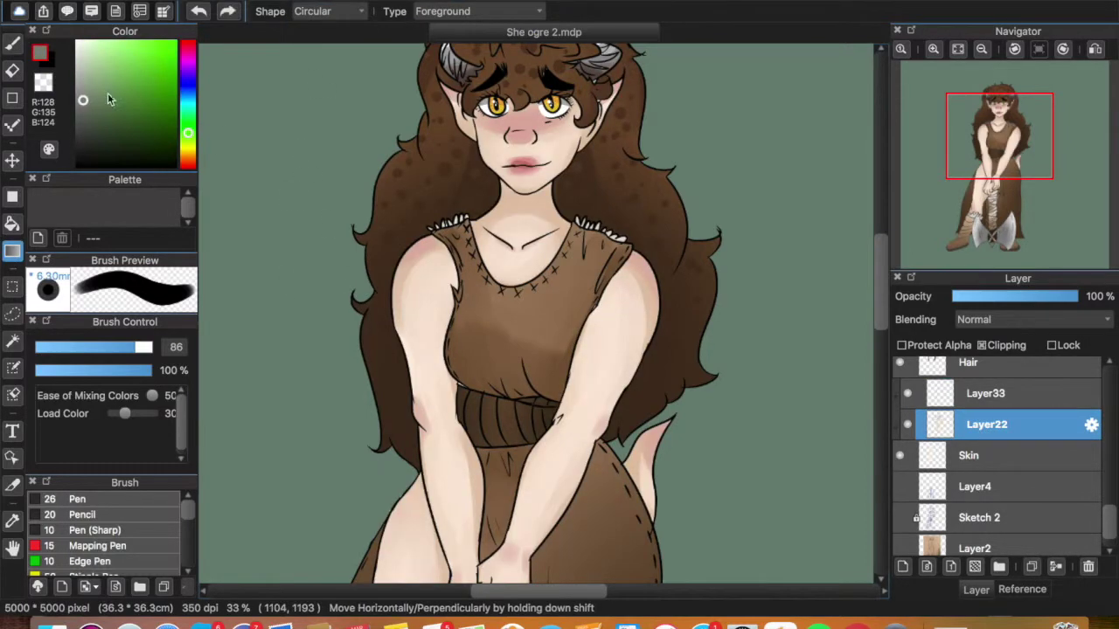
left_click(98, 128)
- Add dark green circular gradient patches to the shoulder, ears, face and neck on Layer33
left_click_drag(362, 260, 476, 358)
key("super+z")
left_click(977, 391)
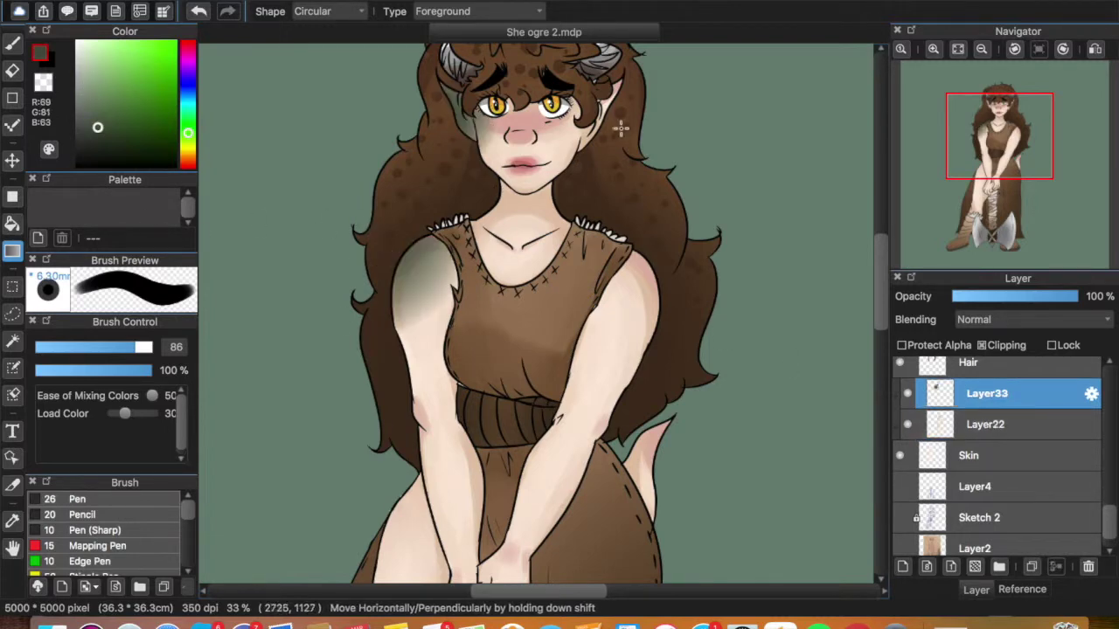
left_click_drag(492, 197, 577, 224)
left_click_drag(680, 337, 550, 411)
key("super+z")
left_click_drag(668, 225, 535, 287)
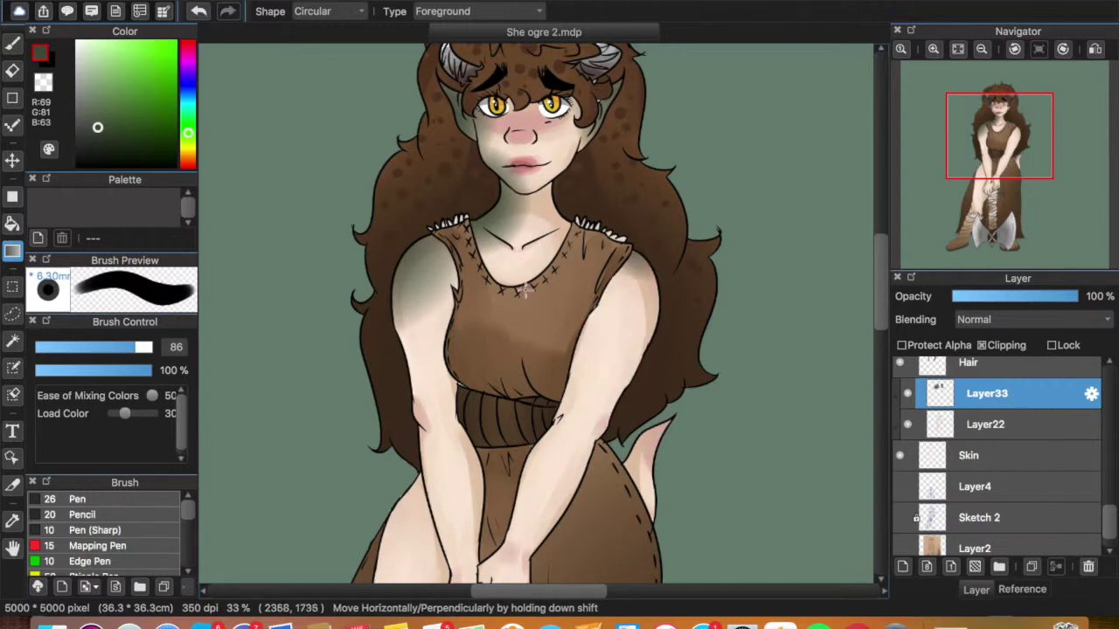
left_click_drag(610, 173, 528, 257)
- Add dark green gradient patches to the tail, both arms and the thigh on Layer33
scroll(367, 379, "down", 4)
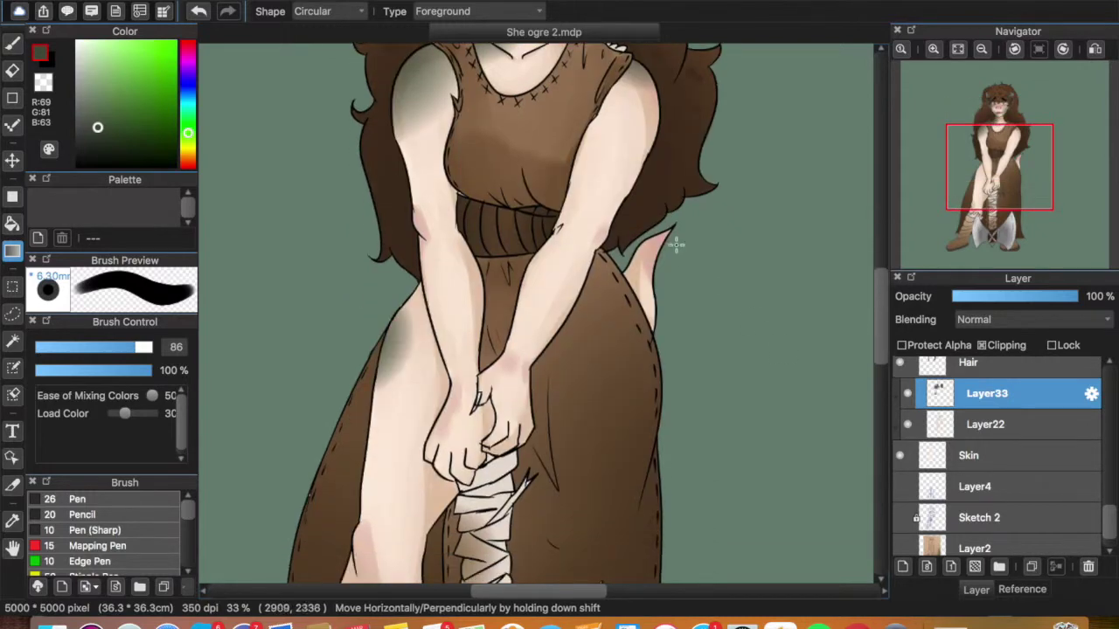
left_click_drag(682, 284, 613, 323)
mouse_move(693, 252)
left_mouse_down()
mouse_move(618, 320)
mouse_move(628, 282)
left_mouse_up()
left_click_drag(631, 226, 600, 251)
left_click_drag(658, 169, 604, 187)
left_click_drag(615, 252, 574, 261)
left_click_drag(509, 282, 548, 307)
mouse_move(466, 201)
left_mouse_down()
mouse_move(438, 212)
mouse_move(435, 176)
left_mouse_up()
mouse_move(425, 325)
left_mouse_down()
mouse_move(407, 306)
mouse_move(466, 317)
mouse_move(466, 328)
left_mouse_up()
key("ctrl+z")
- Extend the dark green gradient patches over the bare leg and the arms
mouse_move(880, 306)
left_mouse_down()
mouse_move(878, 275)
mouse_move(892, 367)
left_mouse_up()
left_click_drag(423, 307, 362, 343)
scroll(544, 464, "up", 5)
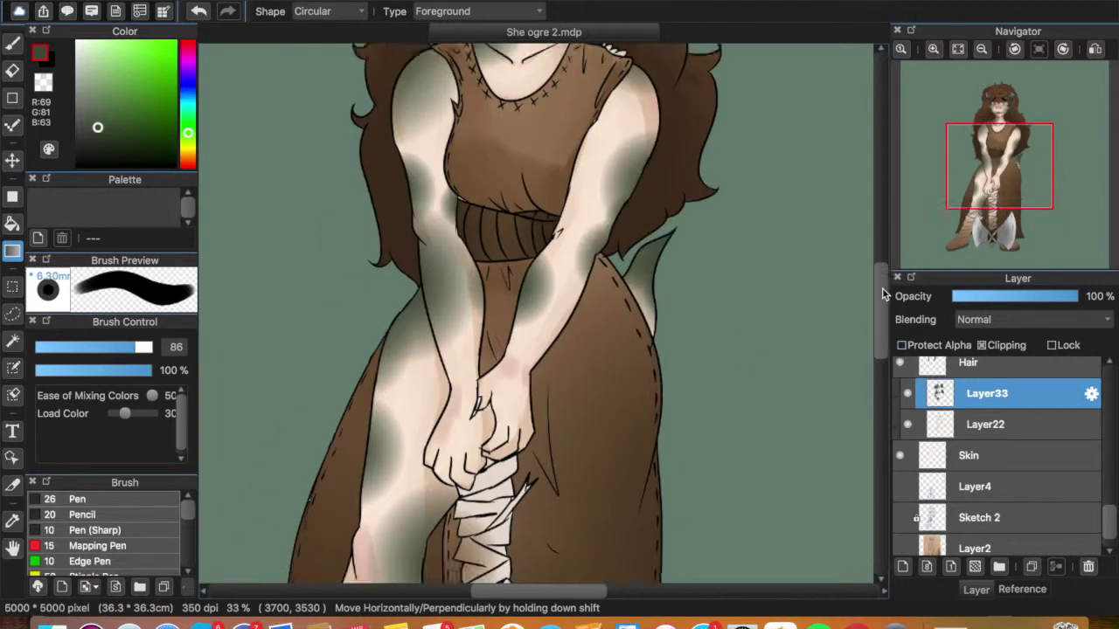
mouse_move(446, 552)
left_mouse_down()
mouse_move(515, 506)
mouse_move(459, 506)
left_mouse_up()
key("ctrl+z")
key("ctrl+z")
left_click_drag(623, 187, 617, 192)
left_click_drag(598, 125, 539, 165)
- Set the colour to very dark green, R:30 G:41 B:25, and switch from the gradient to the Brush tool
left_click_drag(884, 264, 884, 228)
left_click(114, 148)
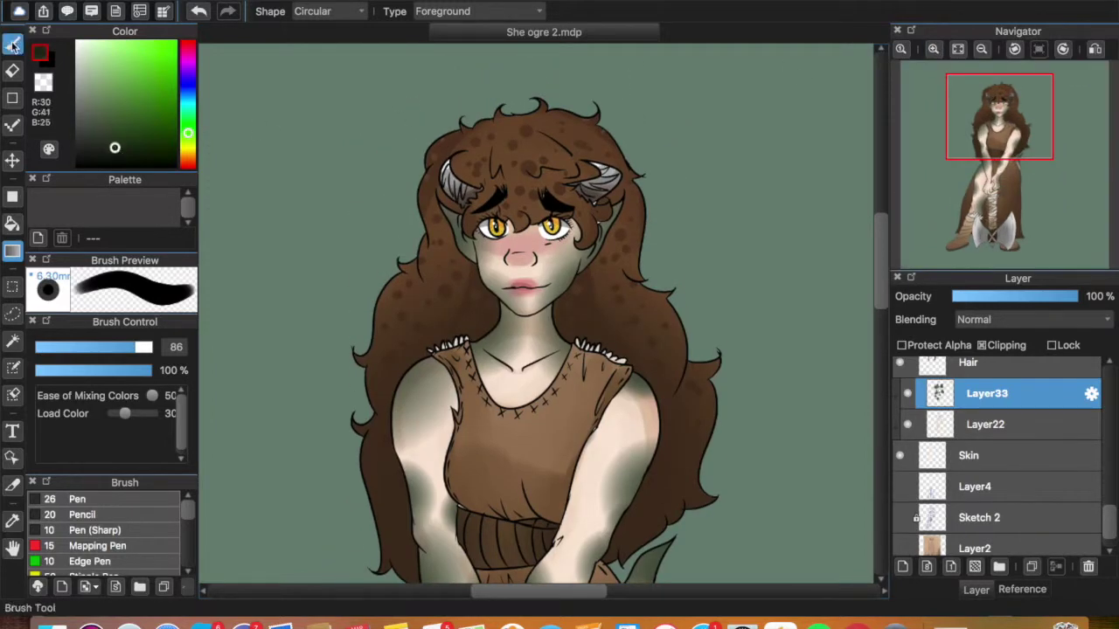
left_click(13, 44)
left_click(933, 50)
left_click(933, 50)
left_click_drag(577, 236, 602, 229)
left_click(606, 225)
left_click(582, 258)
key("ctrl+z")
key("ctrl+z")
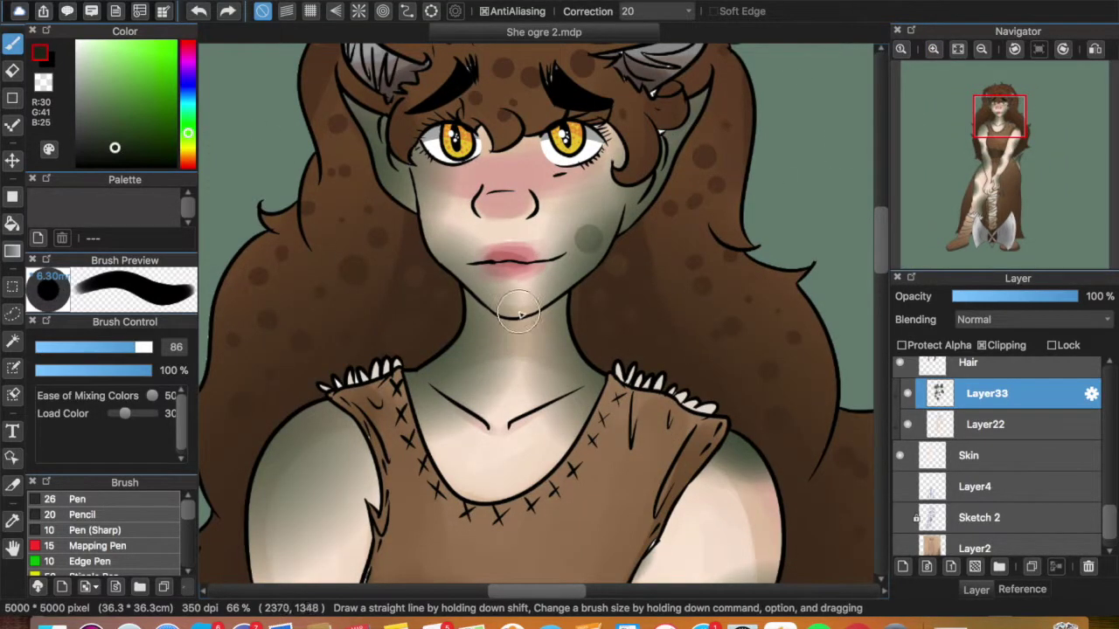
key("ctrl+z")
- Choose the 26 px Pen brush and dot dark green spots over the green patches on the face, ears, neck and collar area
double_click(149, 500)
left_click(672, 452)
left_click(588, 245)
left_click(585, 252)
left_click(594, 239)
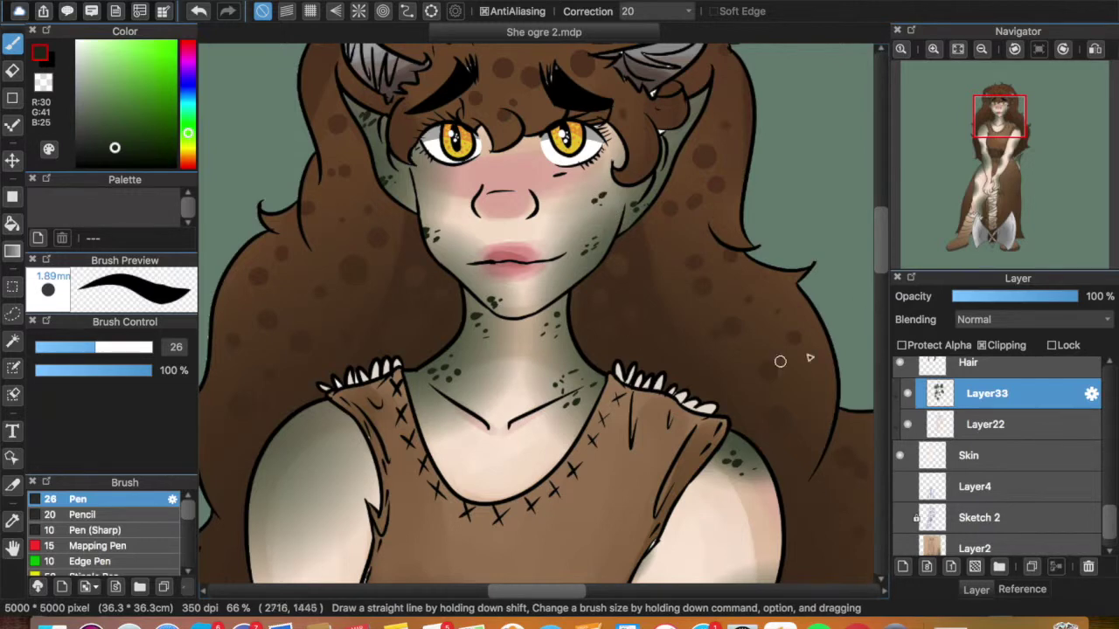
- Dot dark green spots on the green patches of the shoulder and both upper arms
left_click_drag(879, 249, 874, 281)
left_click(299, 414)
left_click(293, 407)
left_click(300, 444)
left_click(354, 453)
left_click(363, 475)
left_click(709, 412)
left_click(711, 403)
left_click(719, 418)
- Dot dark green spots on the green patches of the tail, both forearms and the upper thigh
scroll(724, 405, "down", 5)
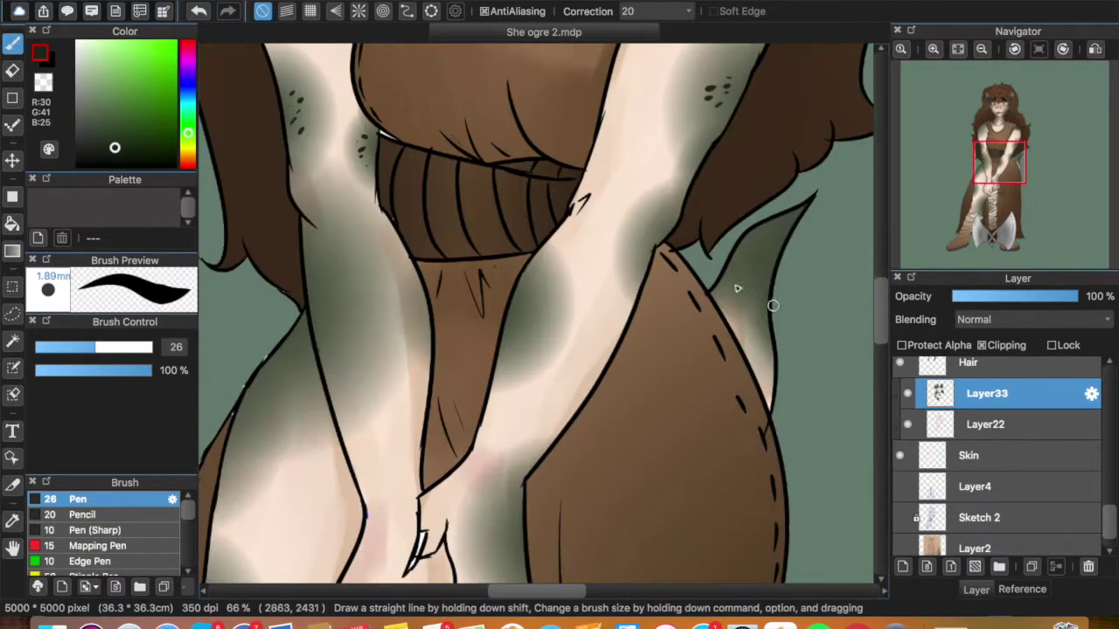
left_click(760, 320)
left_click(523, 326)
left_click(518, 342)
left_click(322, 311)
left_click(331, 295)
left_click(328, 323)
left_click(338, 339)
left_click(247, 391)
left_click(259, 389)
left_click(268, 382)
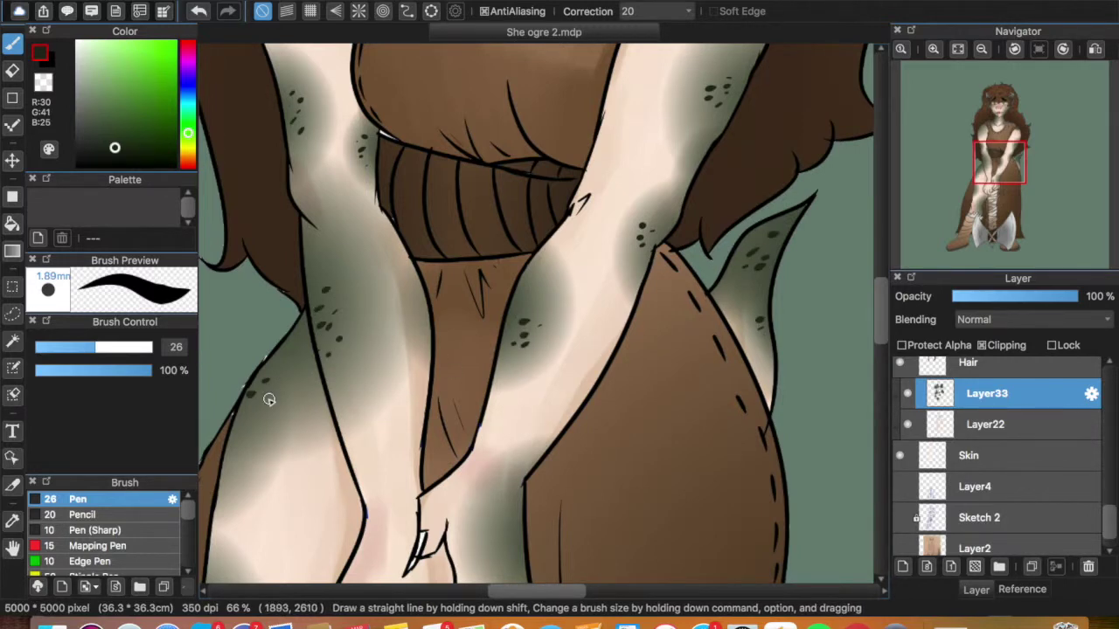
- Dot dark green spots on the green patches of the hand and the bare leg
left_click_drag(883, 300, 881, 337)
left_click(501, 244)
left_click(501, 252)
left_click_drag(495, 233, 505, 231)
left_click(509, 237)
left_click(368, 347)
mouse_move(523, 597)
left_mouse_down()
mouse_move(502, 598)
mouse_move(514, 594)
left_mouse_up()
left_click(354, 341)
left_click(342, 352)
left_click(347, 374)
left_click_drag(880, 360, 880, 385)
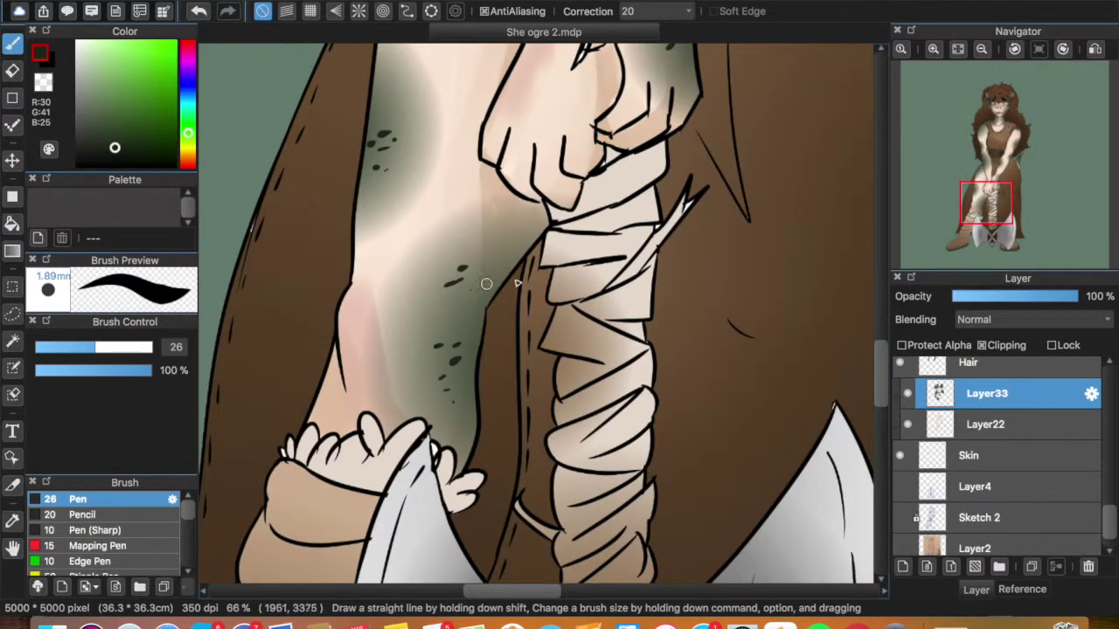
- Set the pen to greyish brown, R:121 G:100 B:84, with a size of 15 for work on the face
left_click(982, 49)
left_click_drag(879, 298, 879, 240)
left_click(938, 53)
left_click(938, 54)
left_click(933, 52)
left_click(932, 51)
left_click_drag(509, 596, 537, 596)
left_click_drag(883, 268, 884, 228)
scroll(1091, 428, "up", 5)
scroll(1089, 455, "down", 3)
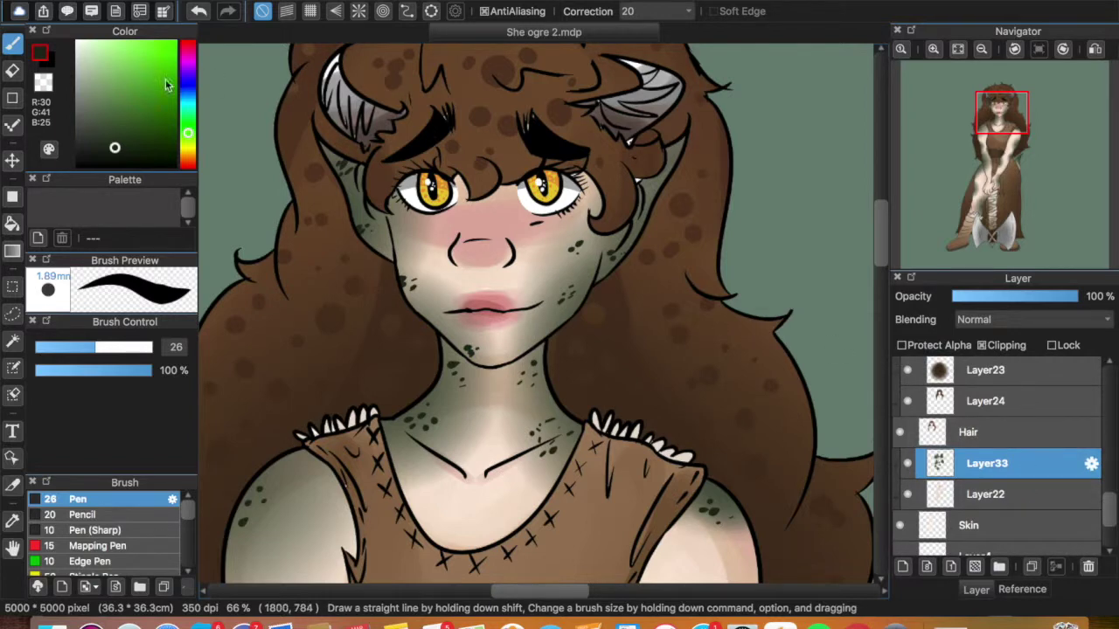
left_click_drag(185, 87, 187, 159)
left_click(116, 125)
left_click_drag(116, 126, 105, 107)
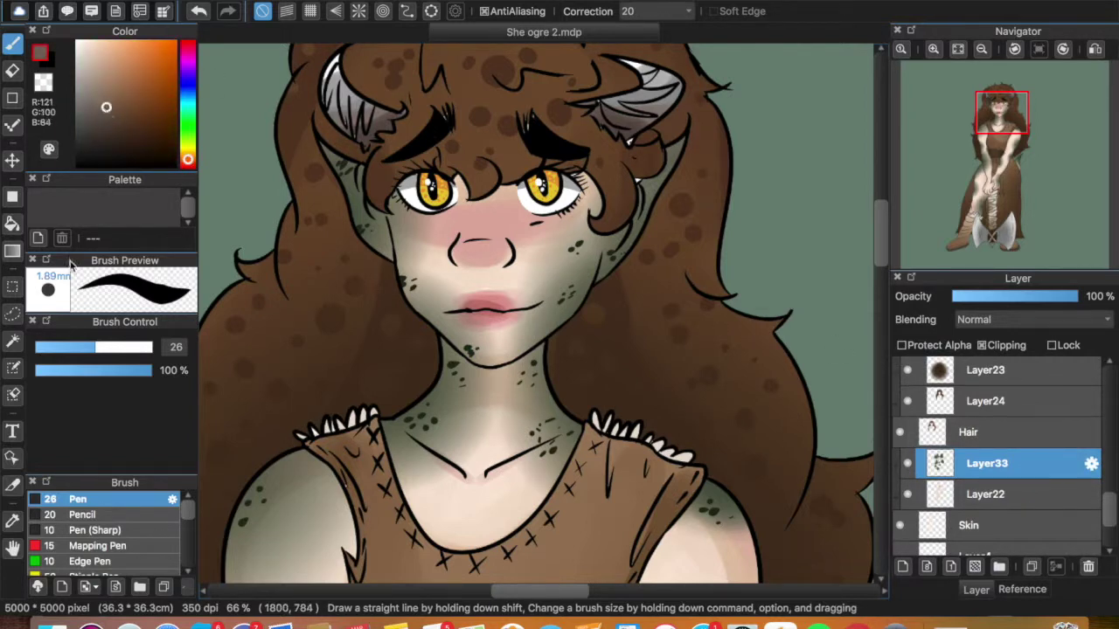
left_click_drag(98, 346, 71, 346)
- Set the pen size to 20 and undo the trial freckles on the cheek beside the nose
key("super+plus")
key("super+plus")
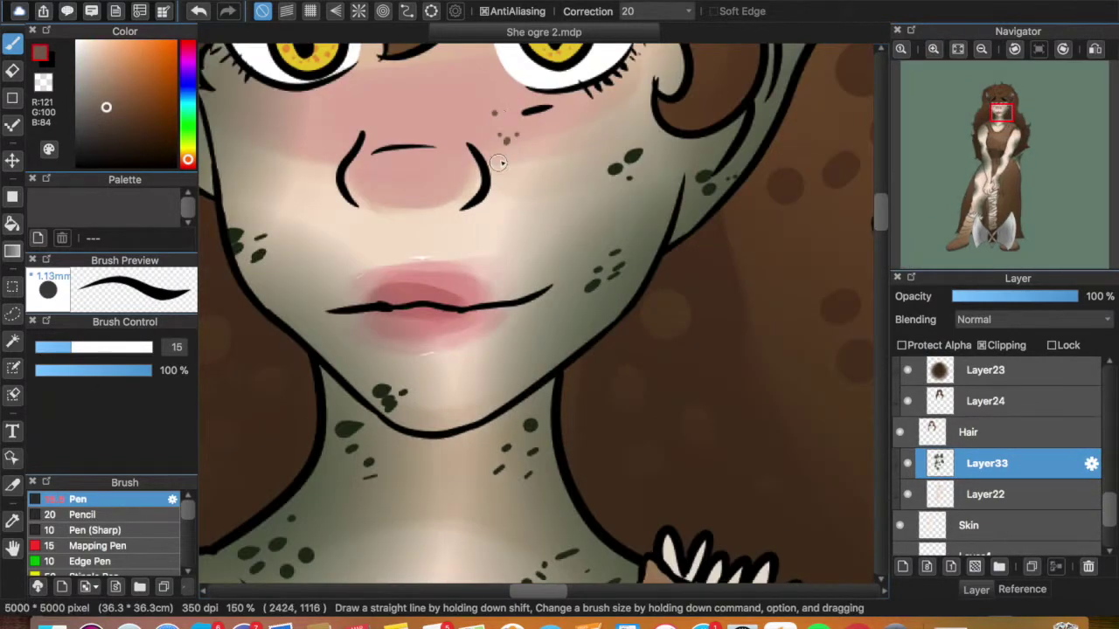
left_click_drag(112, 347, 84, 347)
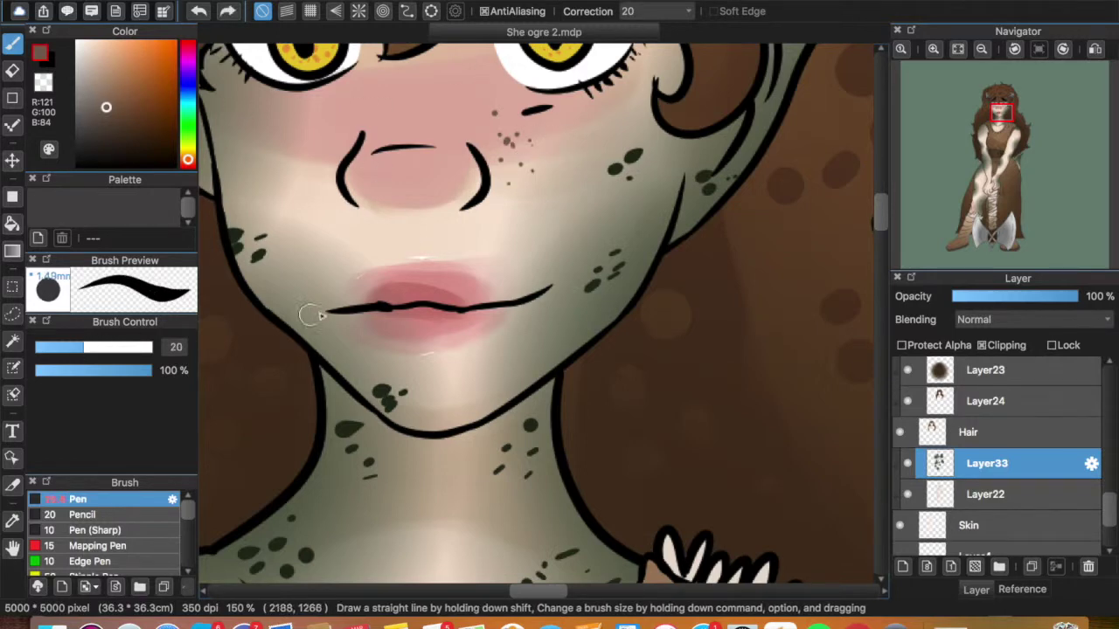
key("super+z")
key("super+z")
key("super+z")
key("super+z")
key("super+z")
- Dot brown freckles across her left cheek, beside the nose and below the eye
left_click(513, 165)
left_click(503, 132)
left_click(545, 126)
left_click(530, 158)
left_click(547, 163)
left_click(566, 138)
left_click(558, 197)
- Dot brown freckles over the tip and sides of the nose
left_click(364, 170)
left_click(378, 164)
left_click(381, 130)
left_click(419, 135)
left_click(419, 173)
left_click(376, 194)
left_click_drag(399, 186, 408, 192)
- Dot brown freckles across her right cheek, the outer left cheek and the bridge of the nose
left_click(264, 175)
left_click(285, 174)
left_click(315, 188)
left_click(340, 172)
left_click(322, 138)
left_click(617, 109)
left_click(491, 87)
left_click(450, 112)
left_click(384, 90)
left_click(982, 50)
left_click(982, 50)
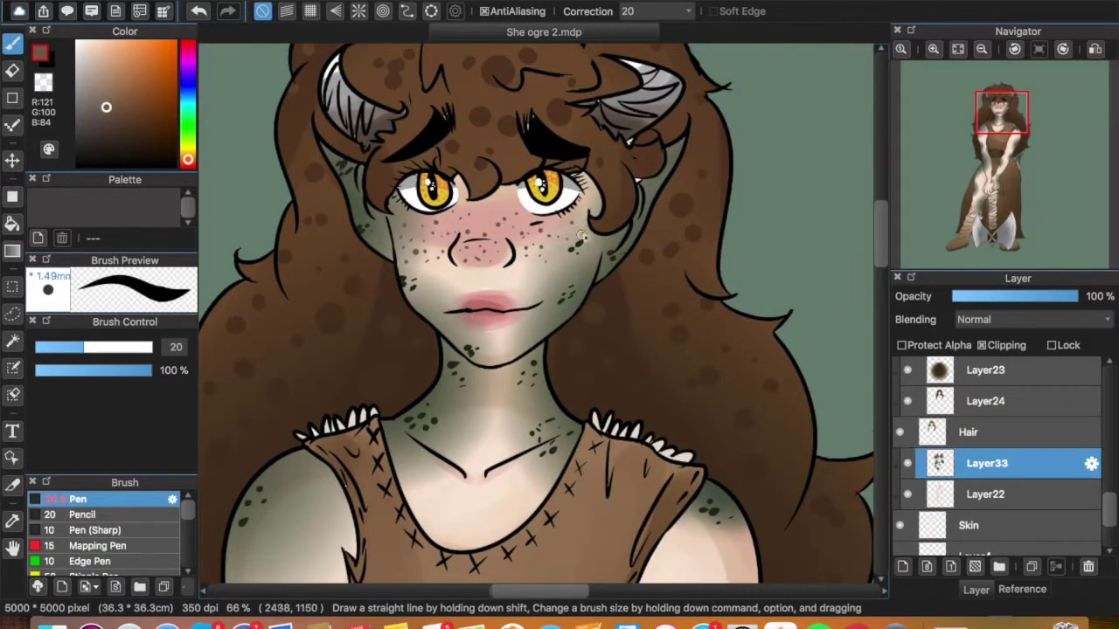